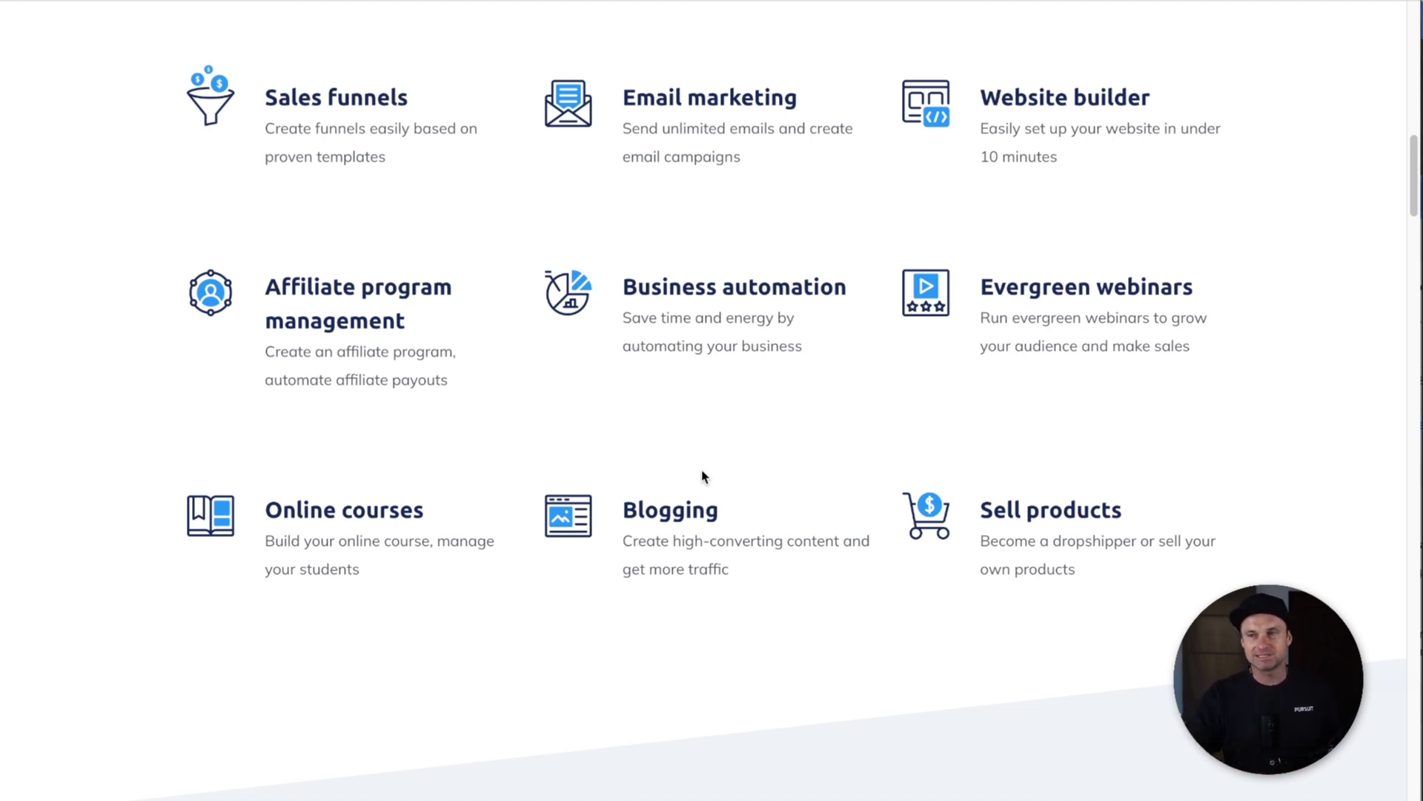
Scroll the Systeme.io homepage to the 'All the tools you need under the same roof' grid
{"action": "scroll", "coordinate": [707, 479], "scroll_direction": "up", "scroll_amount": 1}
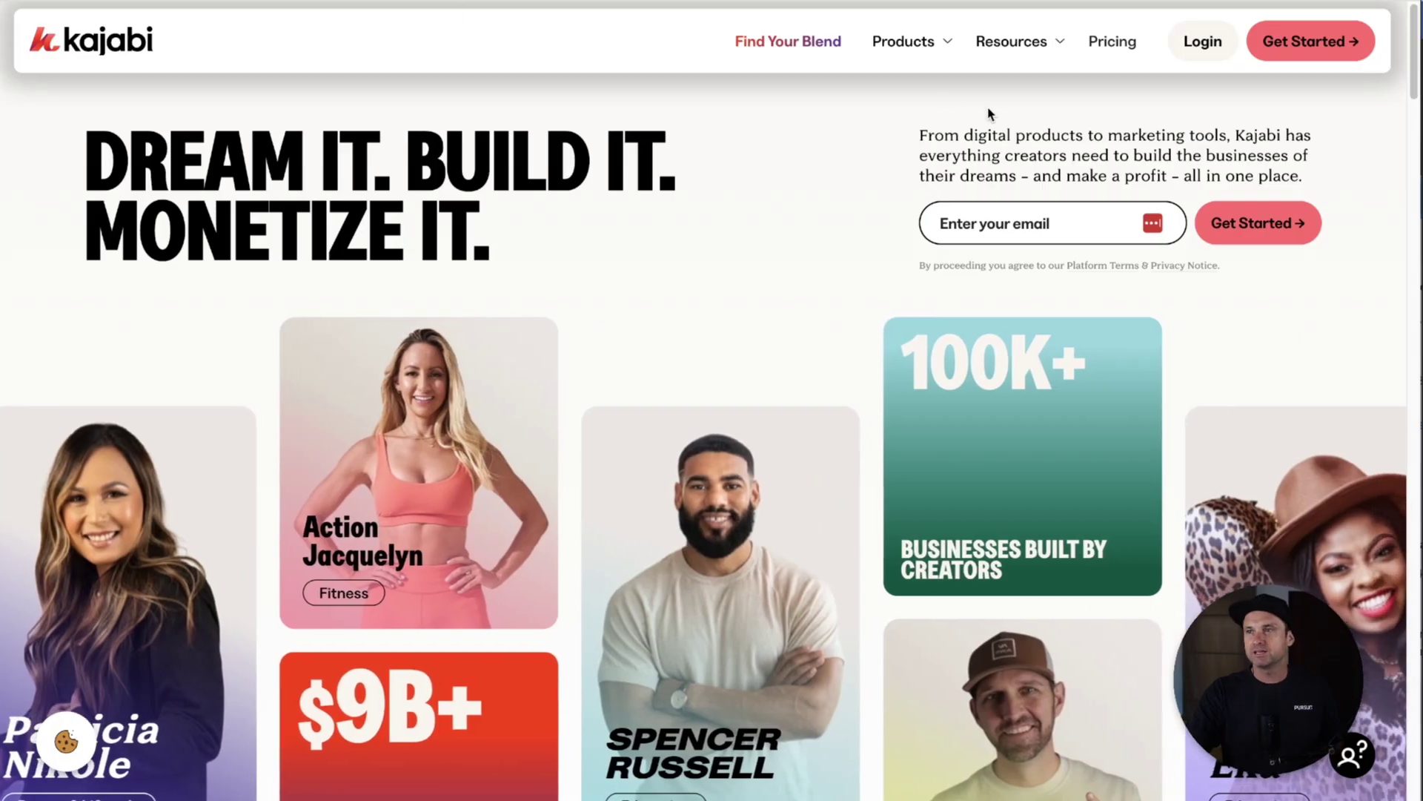
Show Kajabi's monthly plan prices ($89, $149, $199, $399), then go to Systeme.io's pricing page
{"action": "mouse_move", "coordinate": [916, 47]}
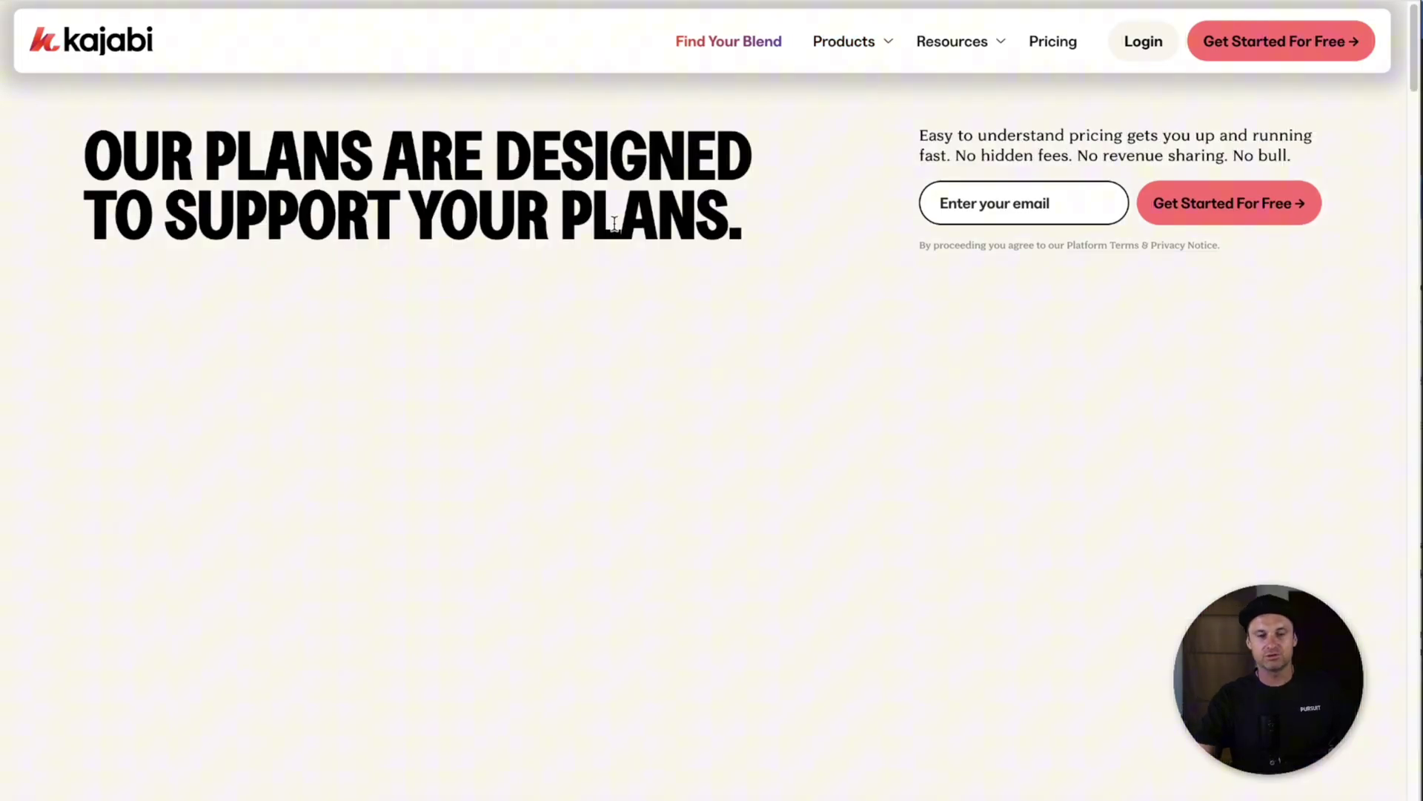
{"action": "left_click", "coordinate": [755, 329]}
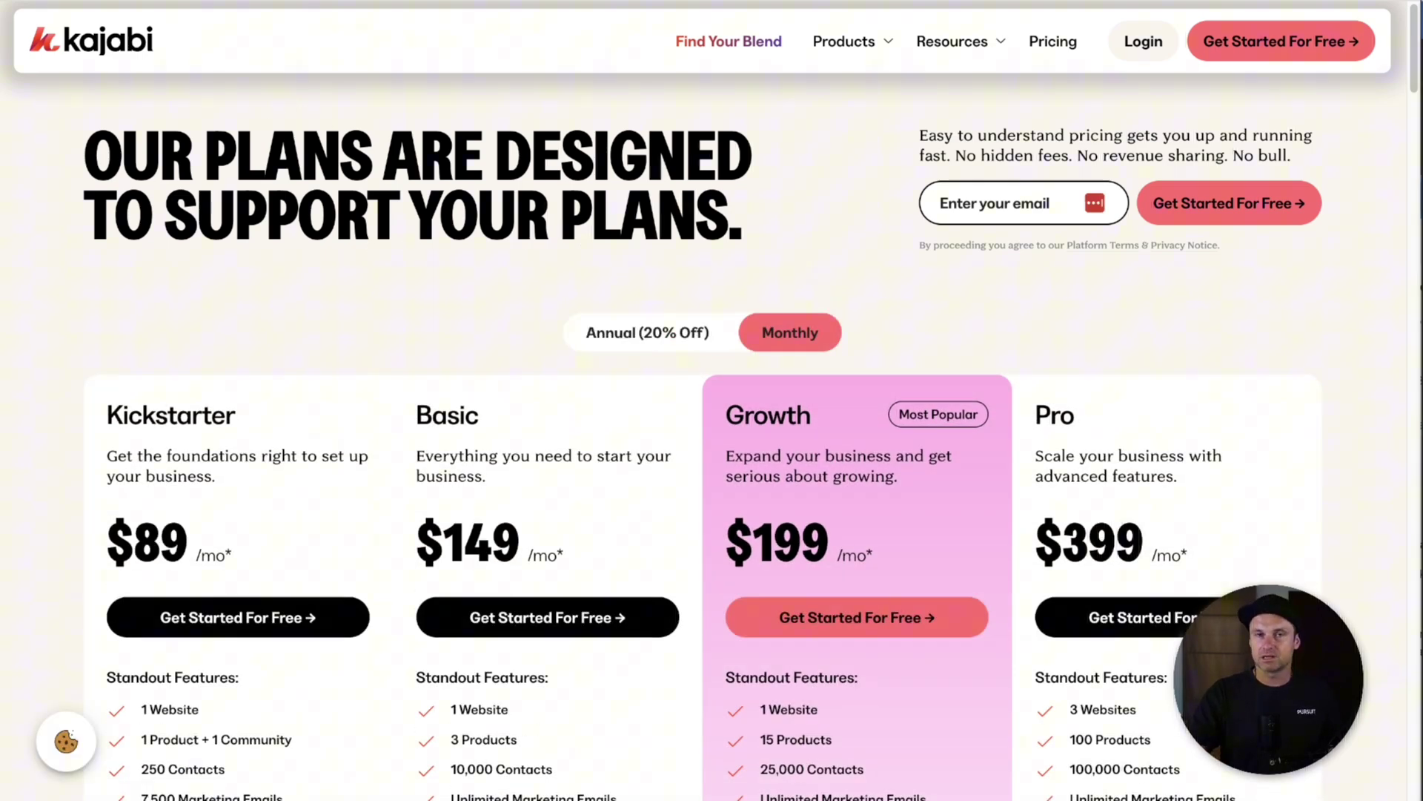
{"action": "left_click", "coordinate": [194, 1]}
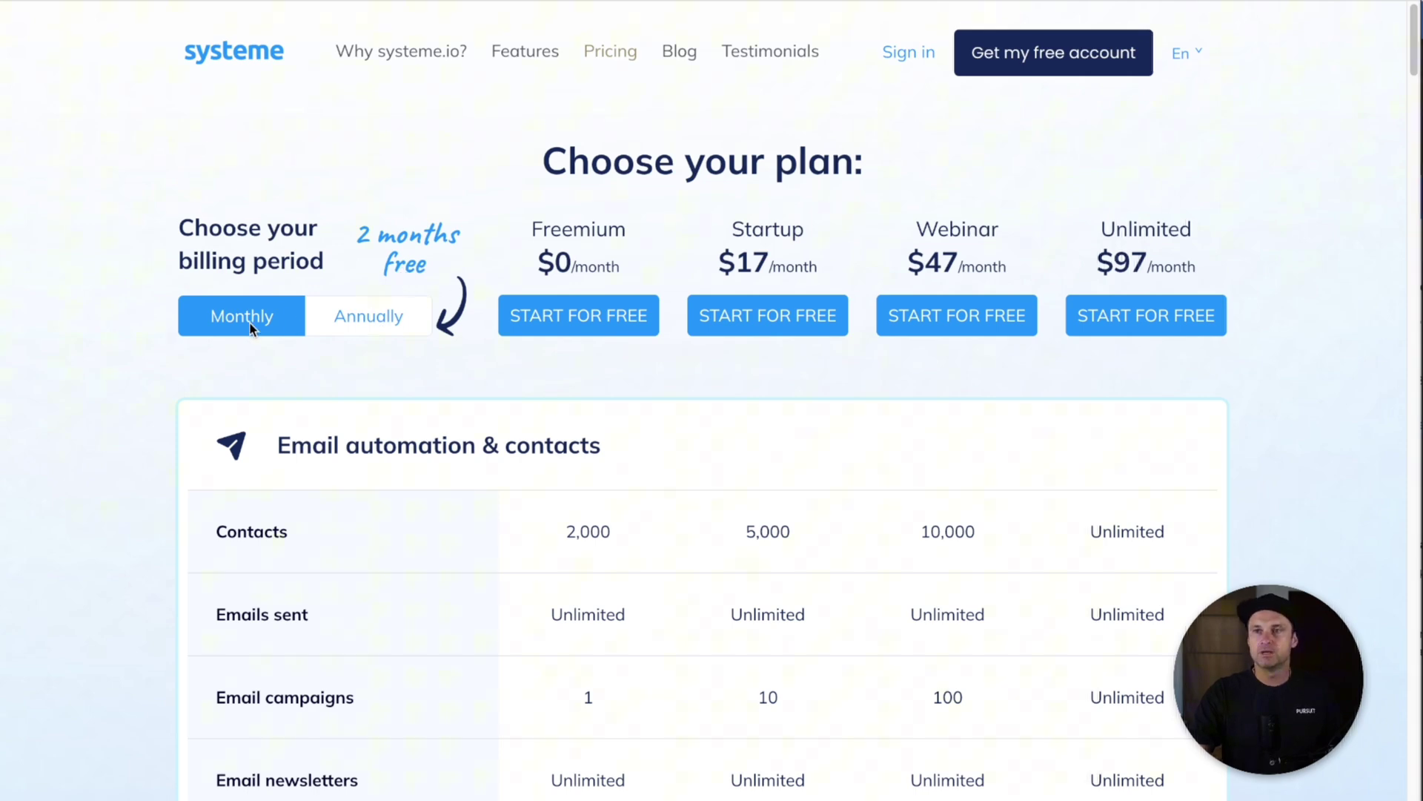
{"action": "left_click_drag", "start_coordinate": [531, 277], "coordinate": [577, 267]}
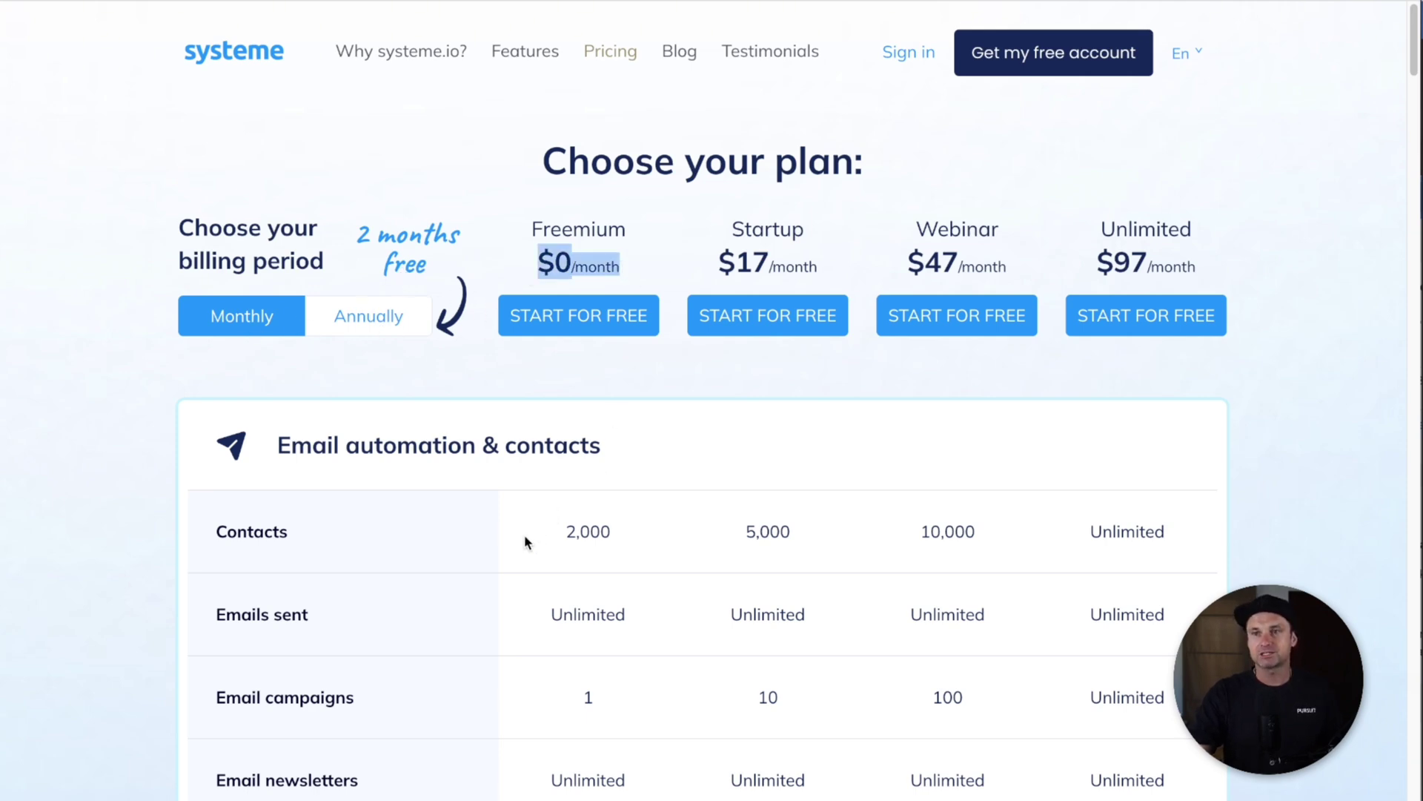
{"action": "left_click_drag", "start_coordinate": [524, 541], "coordinate": [643, 528]}
{"action": "left_click", "coordinate": [644, 547]}
{"action": "scroll", "coordinate": [630, 541], "scroll_direction": "down", "scroll_amount": 3}
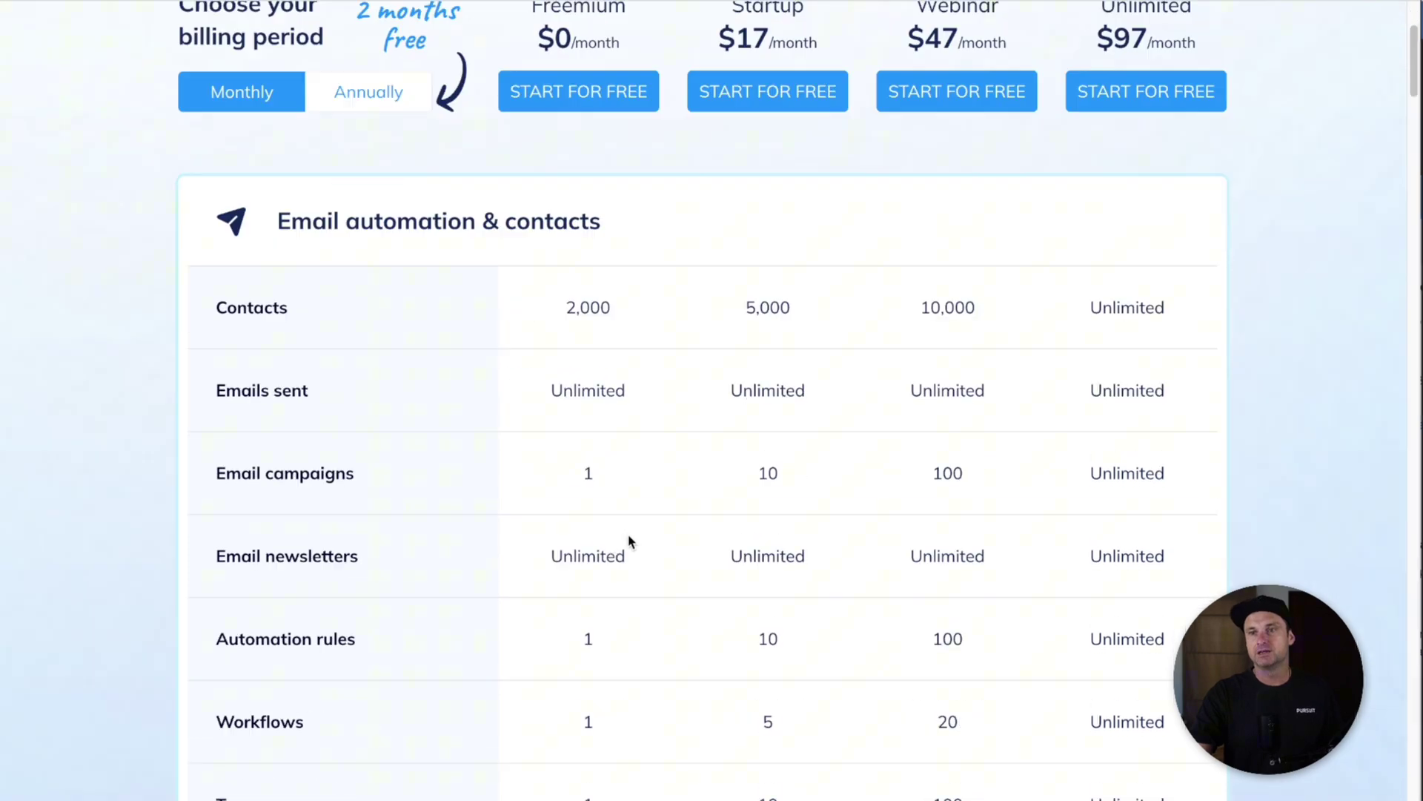
{"action": "left_click_drag", "start_coordinate": [528, 382], "coordinate": [642, 394]}
{"action": "scroll", "coordinate": [688, 456], "scroll_direction": "down", "scroll_amount": 2}
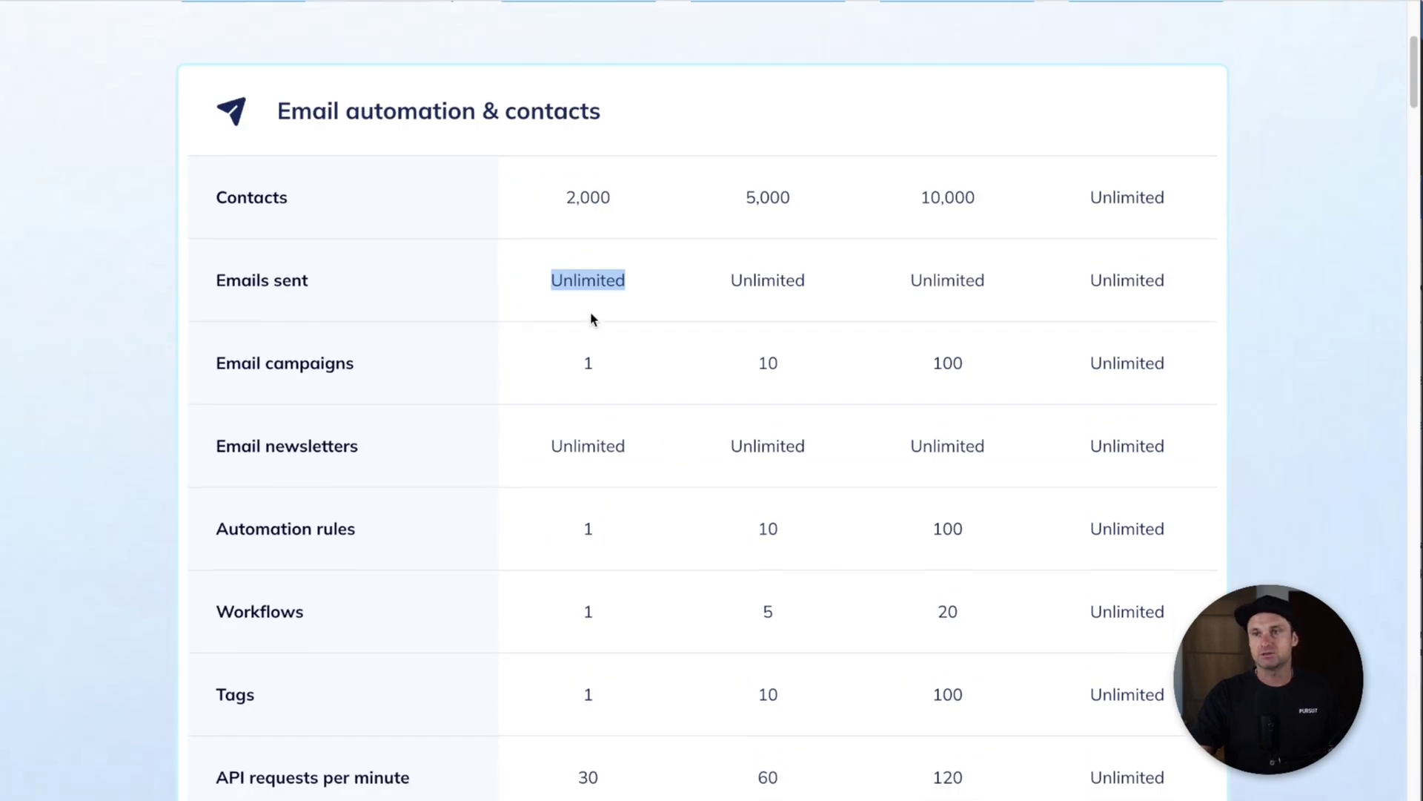
{"action": "left_click_drag", "start_coordinate": [569, 362], "coordinate": [636, 357]}
{"action": "scroll", "coordinate": [636, 358], "scroll_direction": "down", "scroll_amount": 4}
{"action": "scroll", "coordinate": [650, 425], "scroll_direction": "down", "scroll_amount": 15}
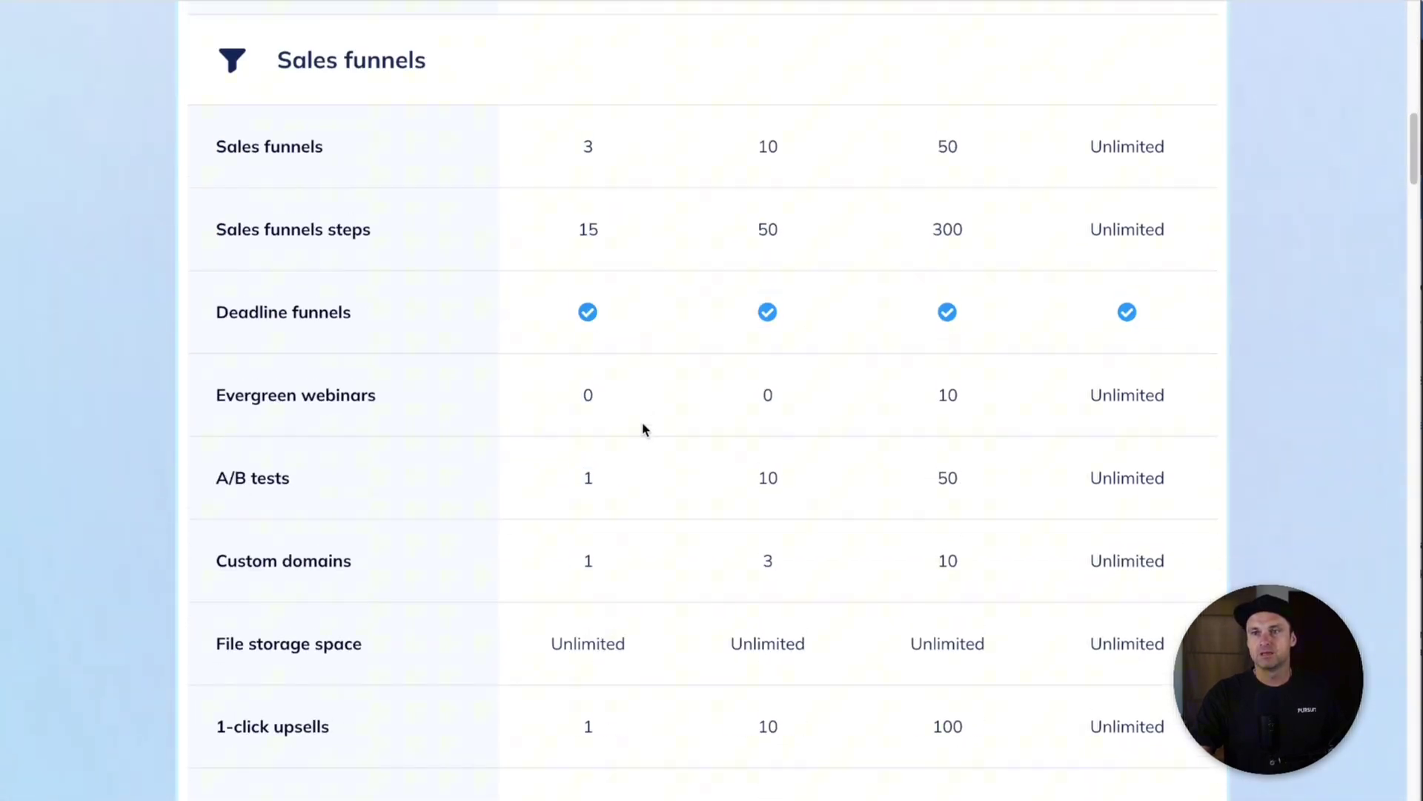
{"action": "scroll", "coordinate": [593, 399], "scroll_direction": "down", "scroll_amount": 20}
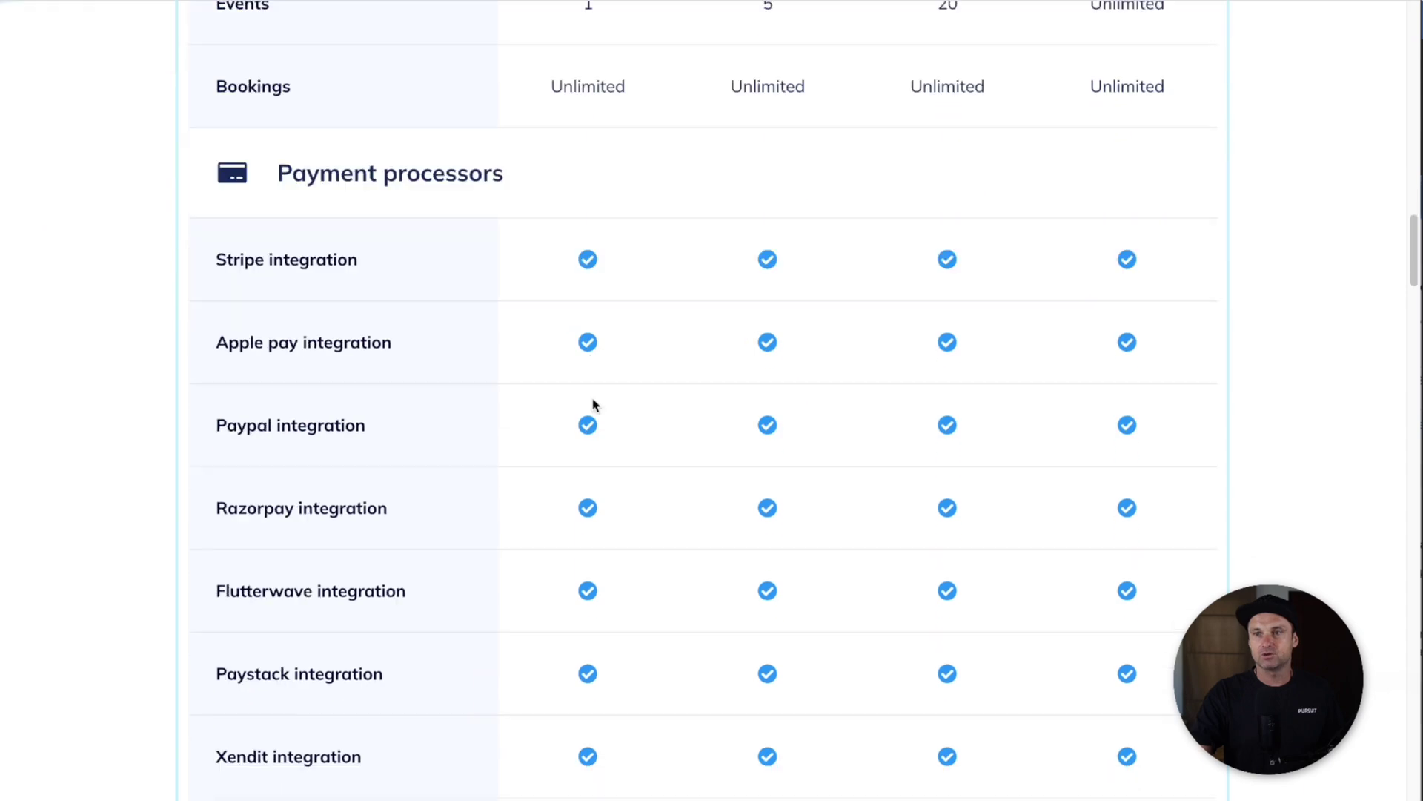
{"action": "scroll", "coordinate": [594, 403], "scroll_direction": "down", "scroll_amount": 15}
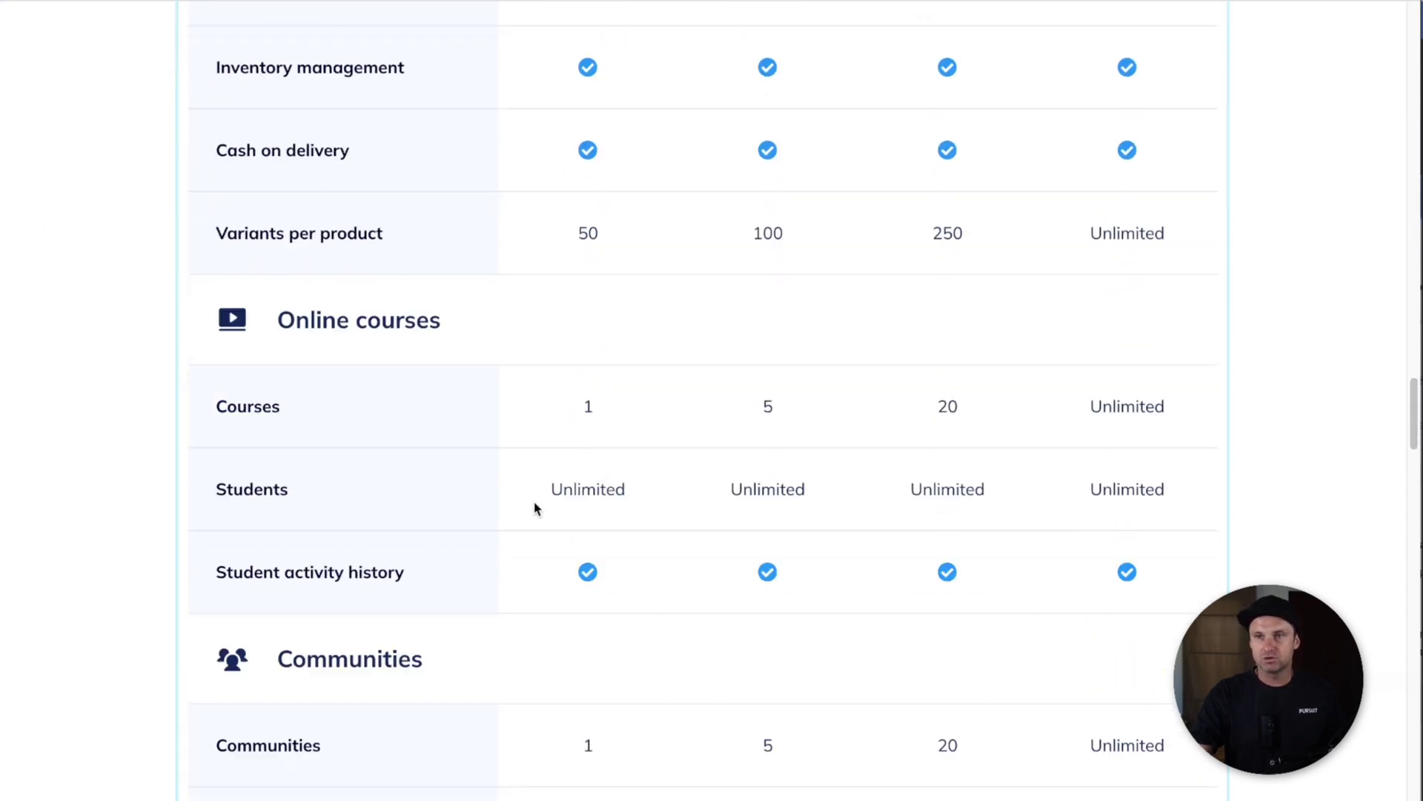
{"action": "left_click_drag", "start_coordinate": [534, 508], "coordinate": [632, 488]}
{"action": "scroll", "coordinate": [640, 487], "scroll_direction": "down", "scroll_amount": 5}
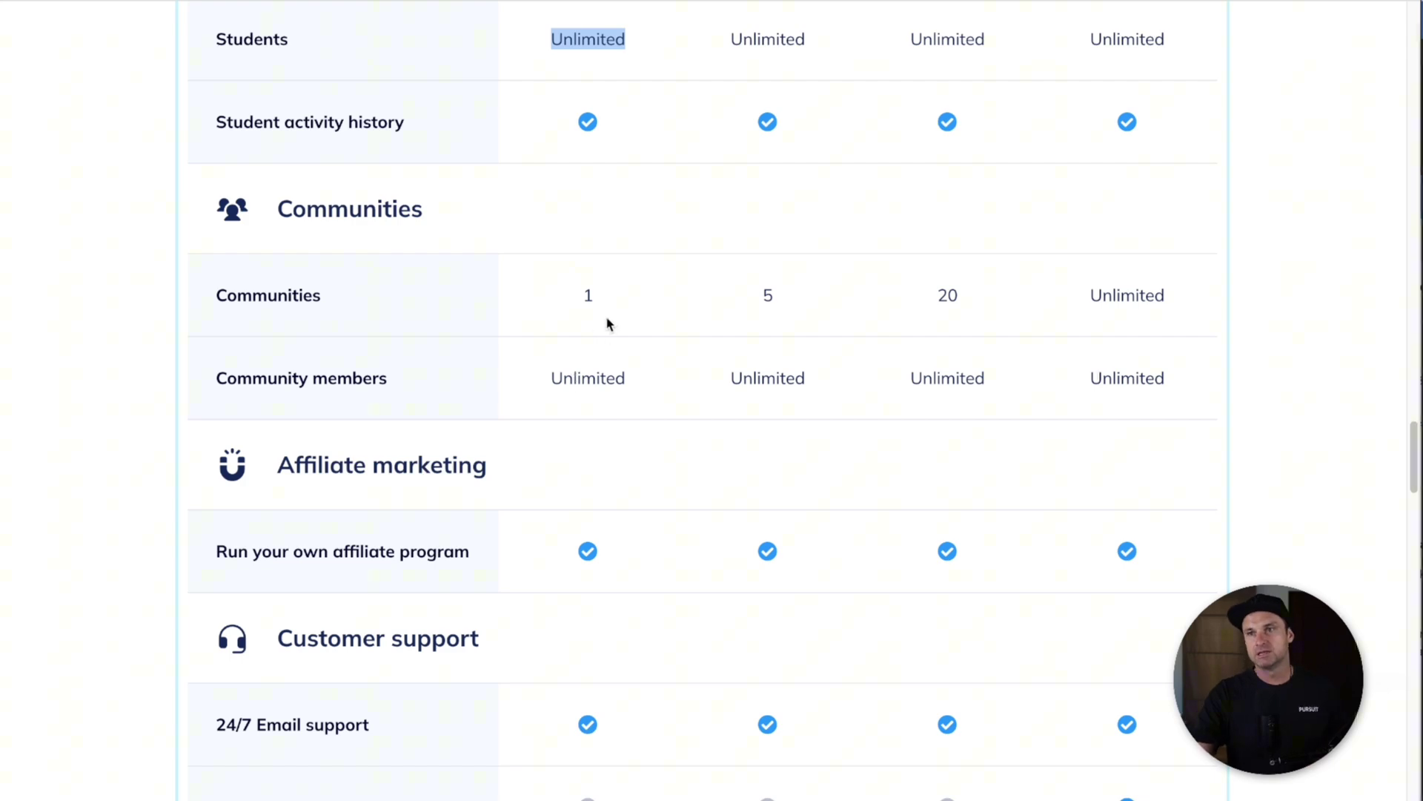
{"action": "scroll", "coordinate": [630, 381], "scroll_direction": "down", "scroll_amount": 2}
{"action": "scroll", "coordinate": [636, 400], "scroll_direction": "down", "scroll_amount": 20}
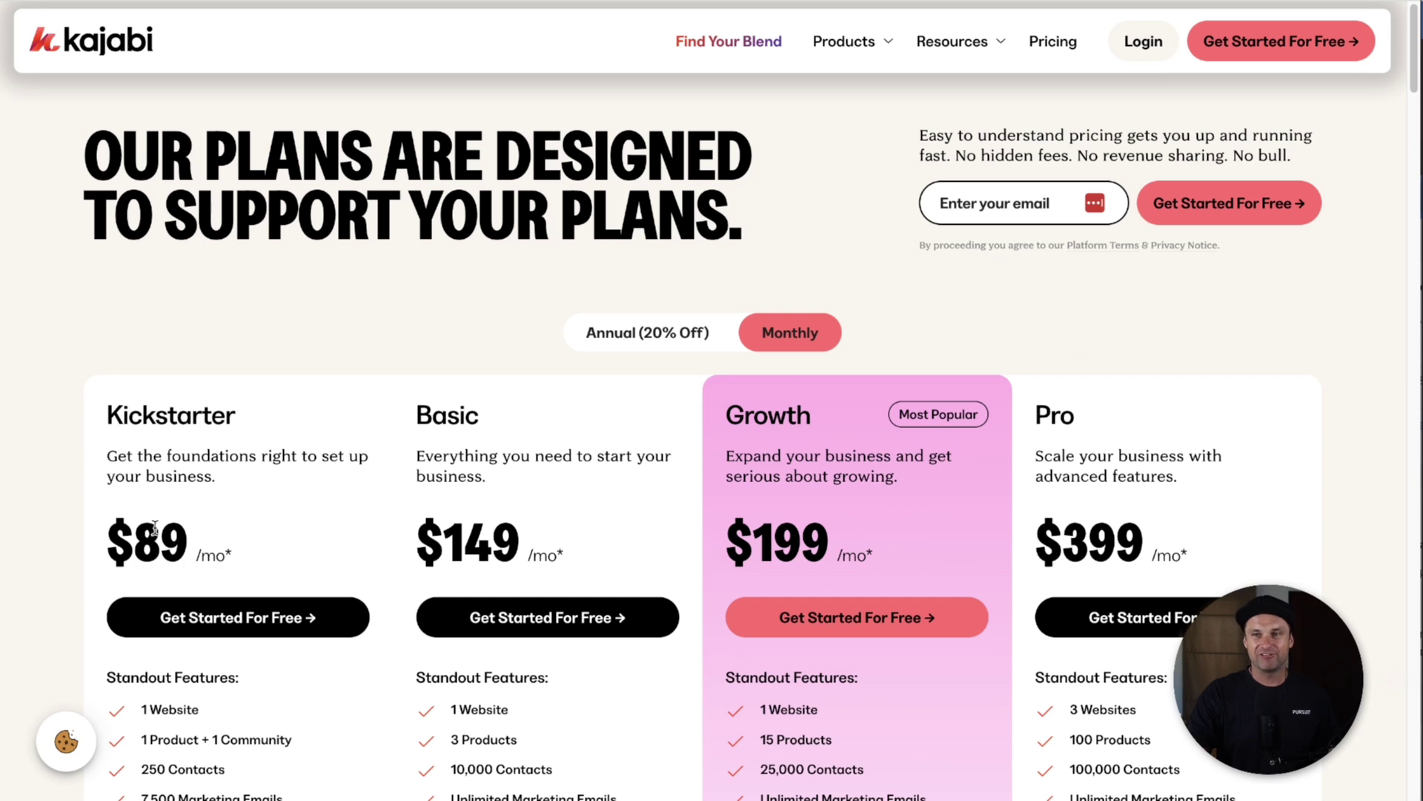
{"action": "left_click_drag", "start_coordinate": [154, 528], "coordinate": [298, 526]}
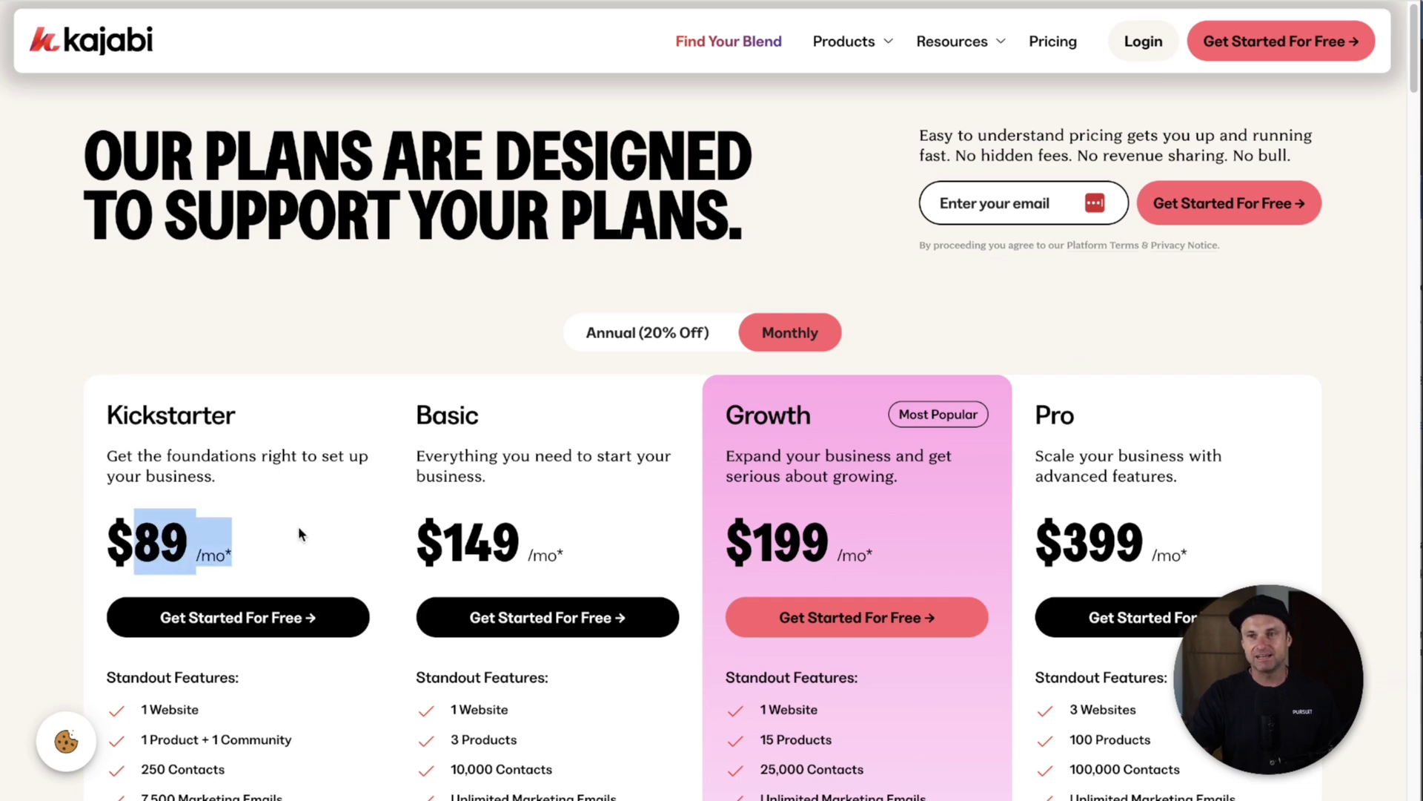
{"action": "left_click", "coordinate": [298, 526]}
{"action": "scroll", "coordinate": [295, 554], "scroll_direction": "down", "scroll_amount": 5}
{"action": "left_click_drag", "start_coordinate": [227, 379], "coordinate": [142, 385]}
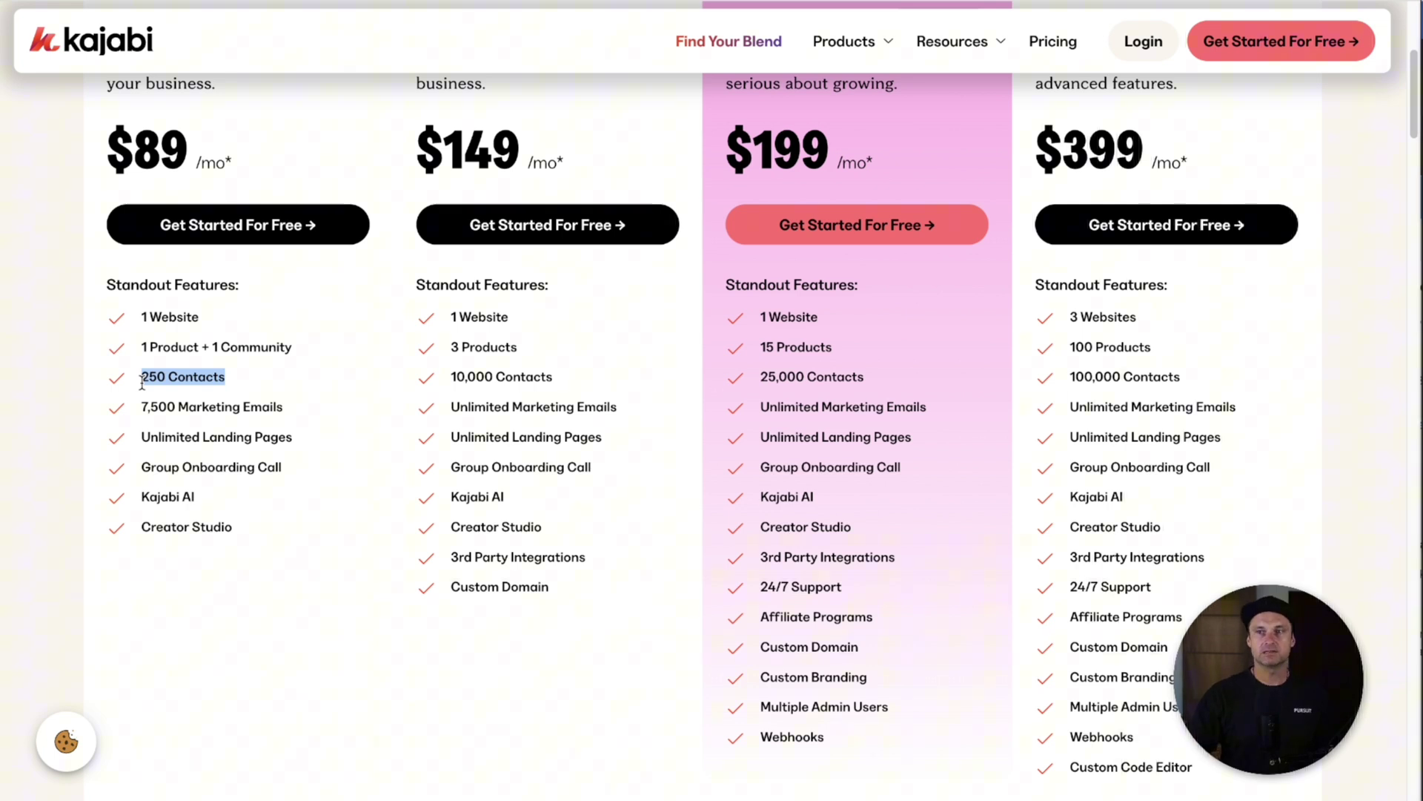
{"action": "left_click_drag", "start_coordinate": [141, 347], "coordinate": [292, 341]}
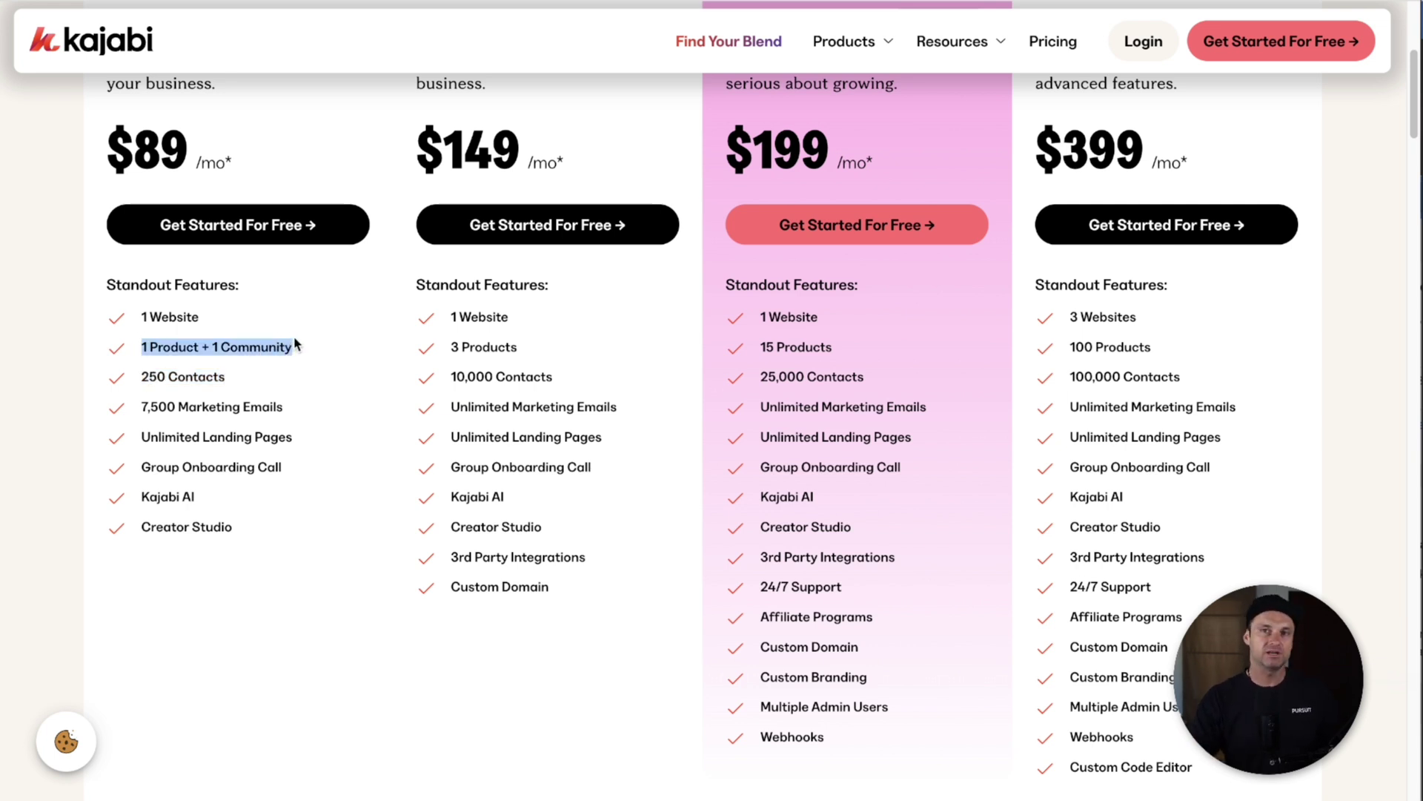
{"action": "left_click", "coordinate": [244, 326]}
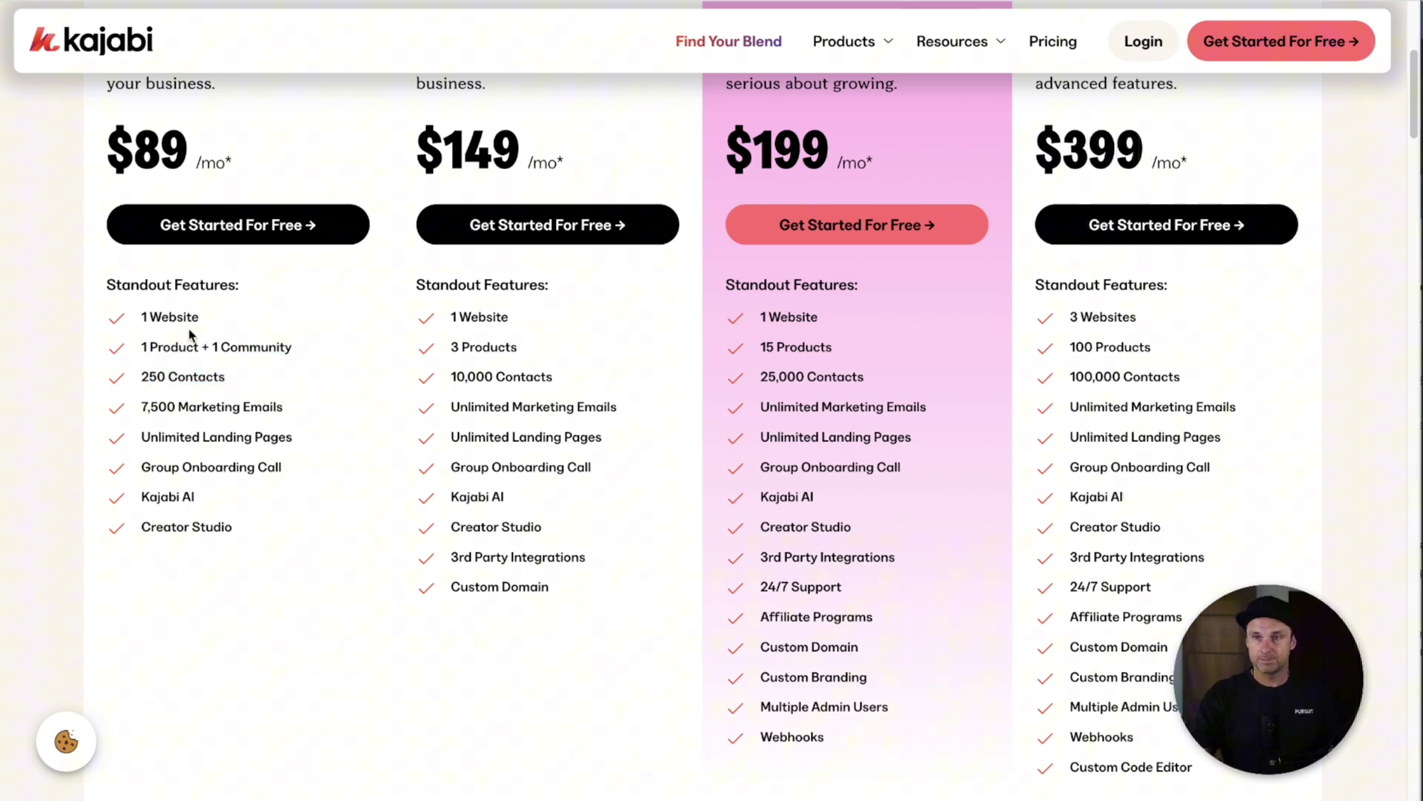
{"action": "left_click_drag", "start_coordinate": [141, 407], "coordinate": [279, 409]}
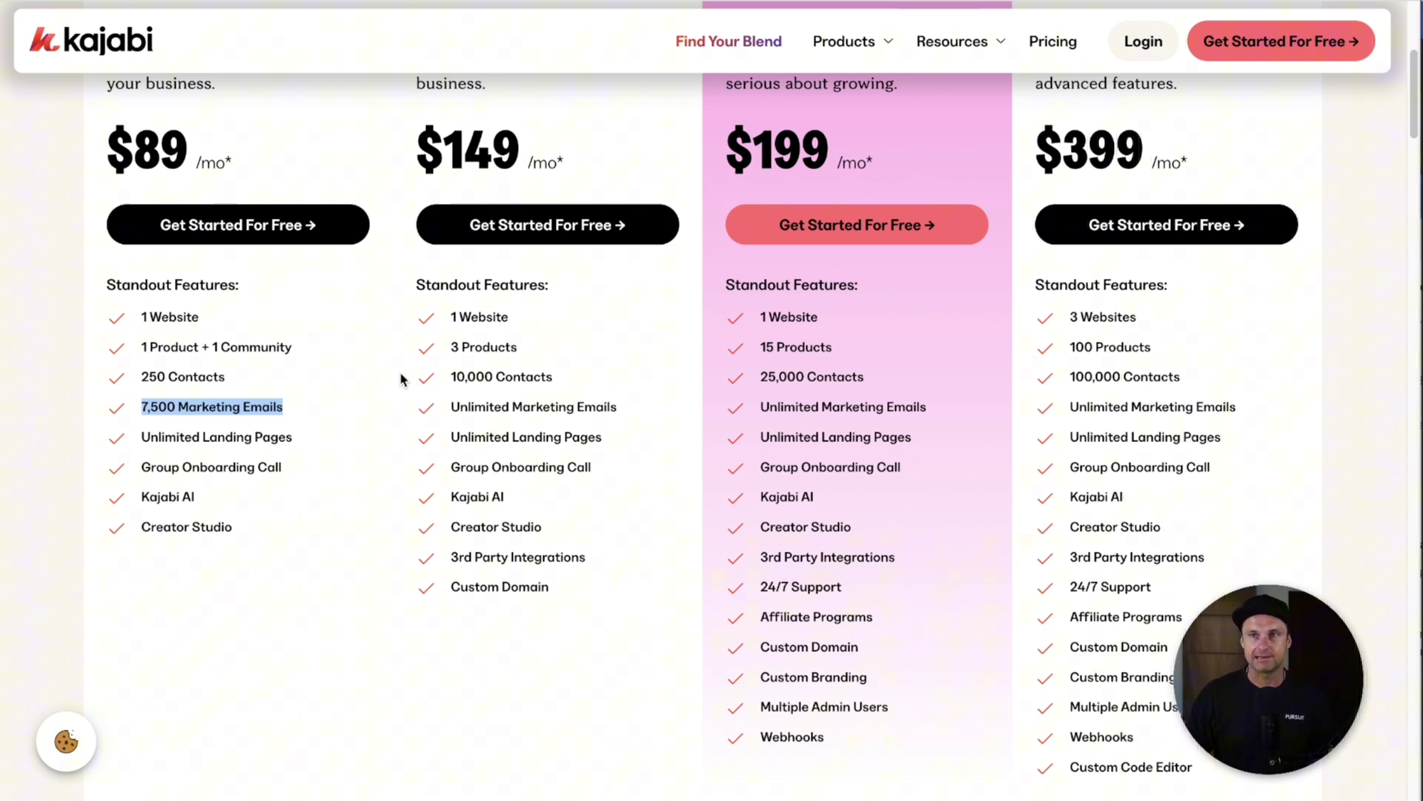
{"action": "double_click", "coordinate": [164, 407]}
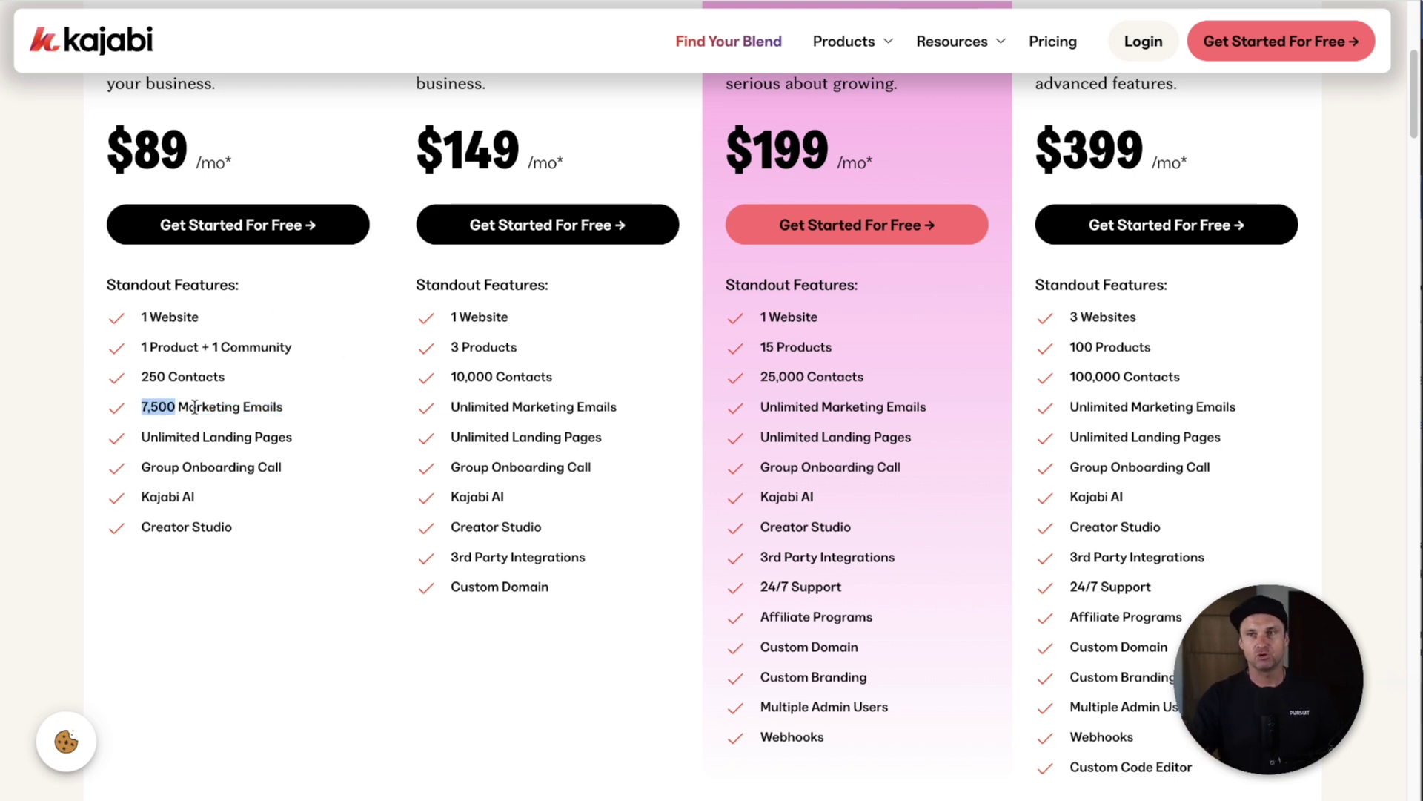
{"action": "left_click", "coordinate": [268, 248]}
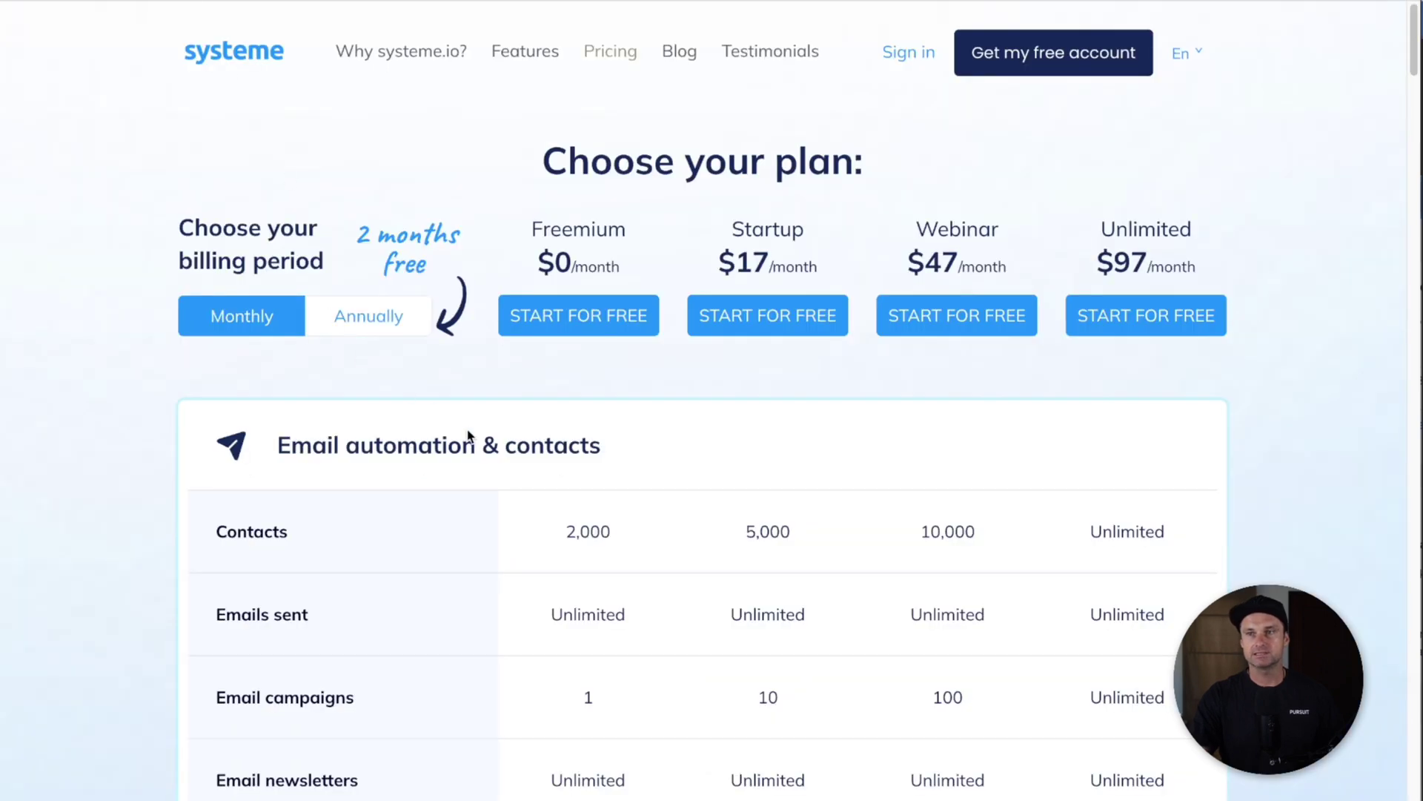
Highlight the Startup and Webinar monthly prices and the Startup plan's 5,000 contacts limit
{"action": "scroll", "coordinate": [477, 436], "scroll_direction": "down", "scroll_amount": 2}
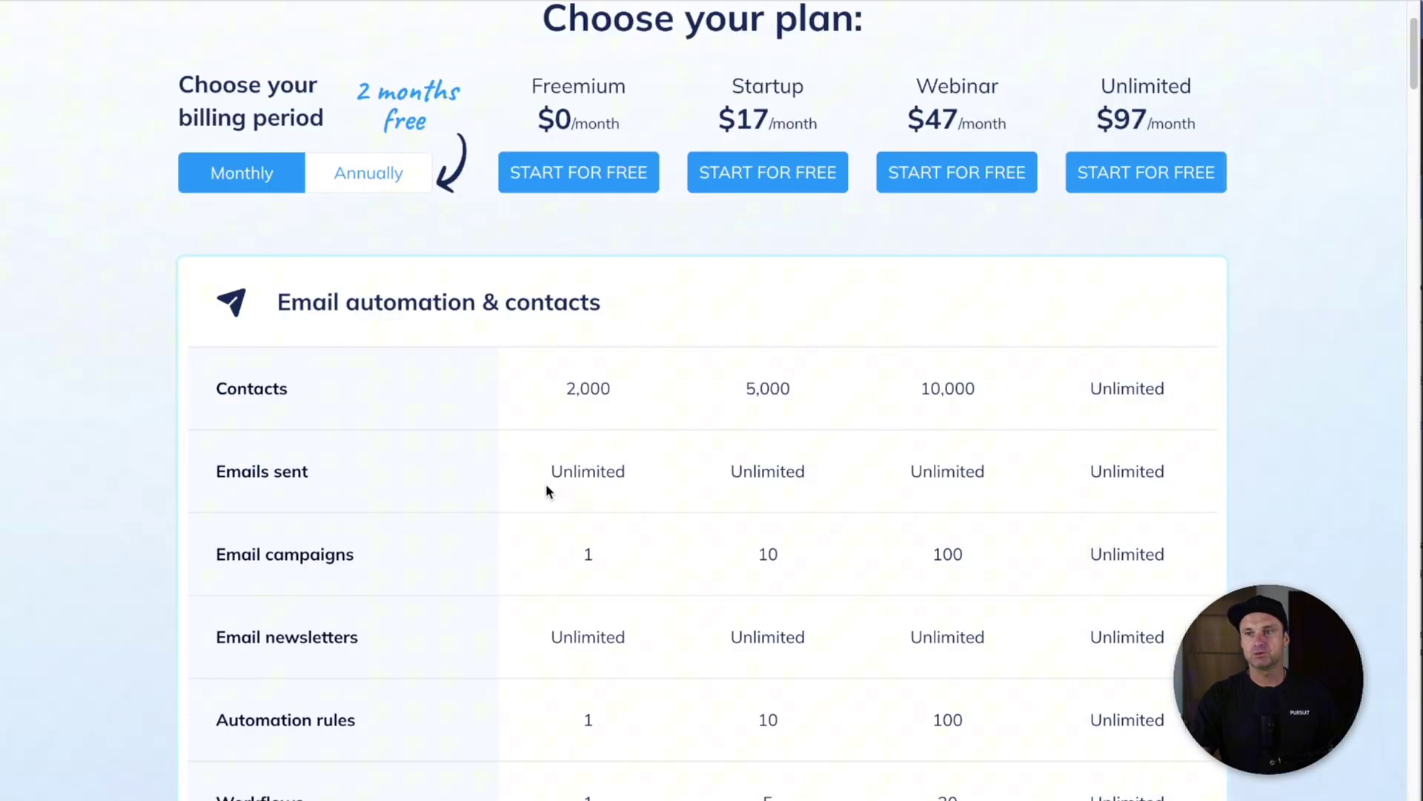
{"action": "mouse_move", "coordinate": [550, 471]}
{"action": "left_mouse_down"}
{"action": "mouse_move", "coordinate": [614, 467]}
{"action": "mouse_move", "coordinate": [551, 471]}
{"action": "left_mouse_up"}
{"action": "left_click", "coordinate": [643, 465]}
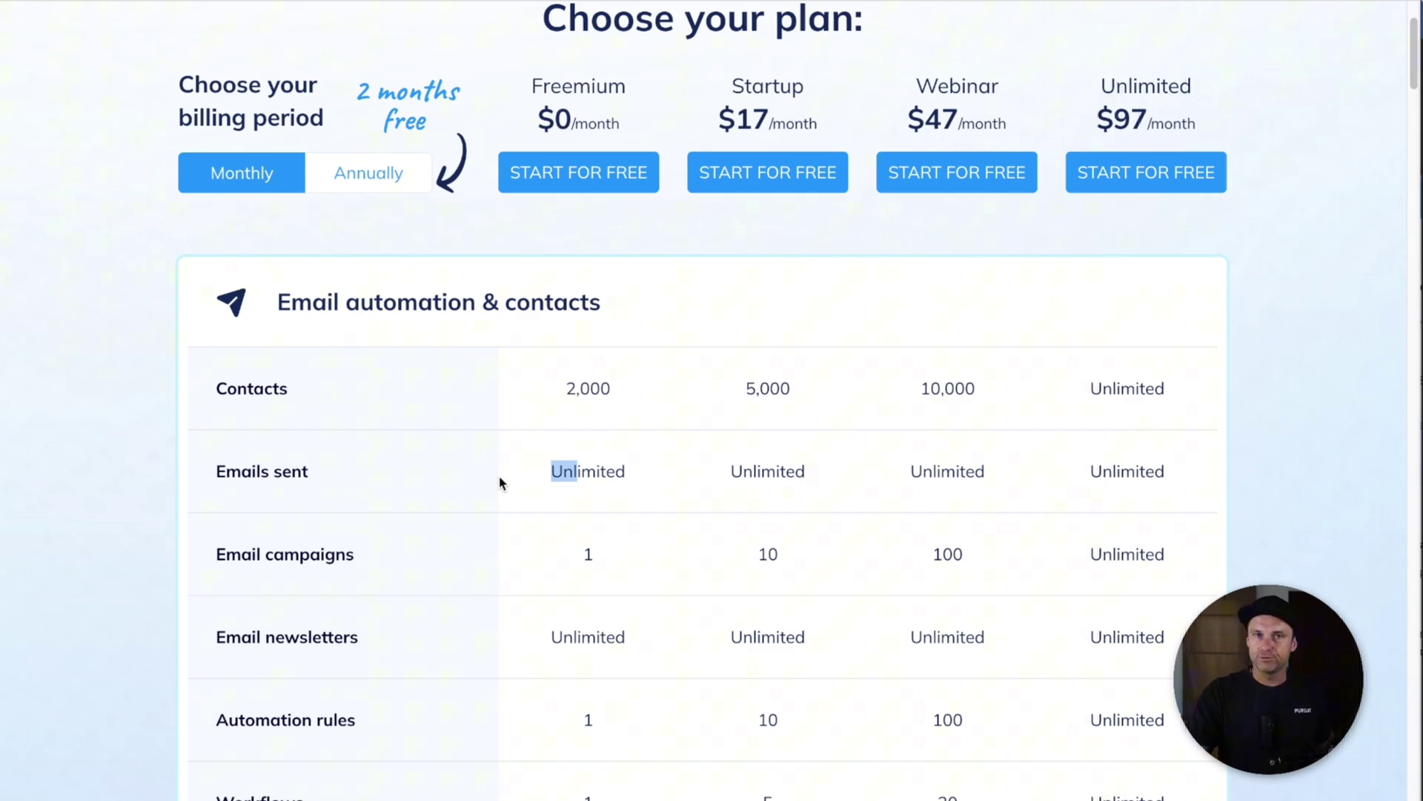
{"action": "left_click", "coordinate": [591, 343]}
{"action": "left_click_drag", "start_coordinate": [704, 123], "coordinate": [1007, 126]}
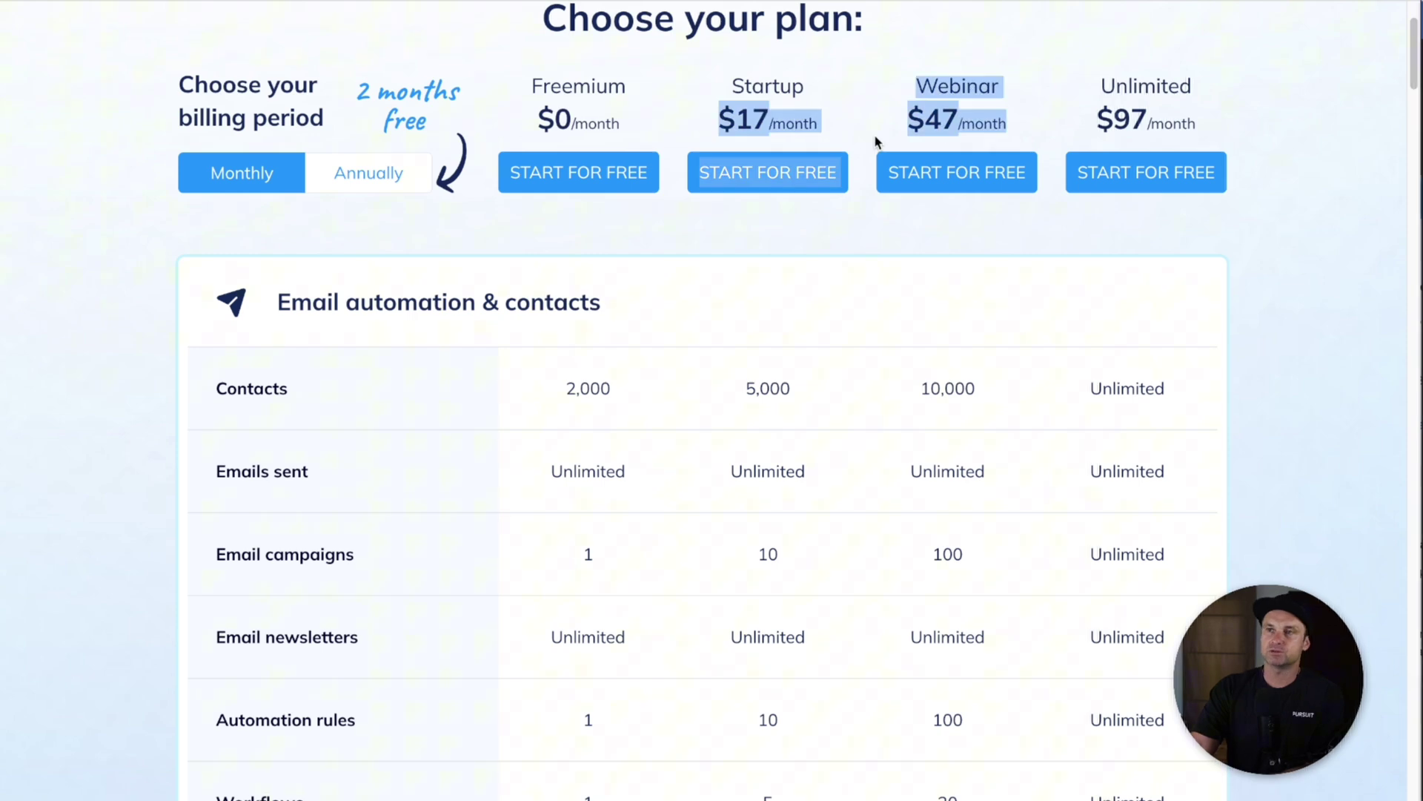
{"action": "left_click", "coordinate": [842, 111]}
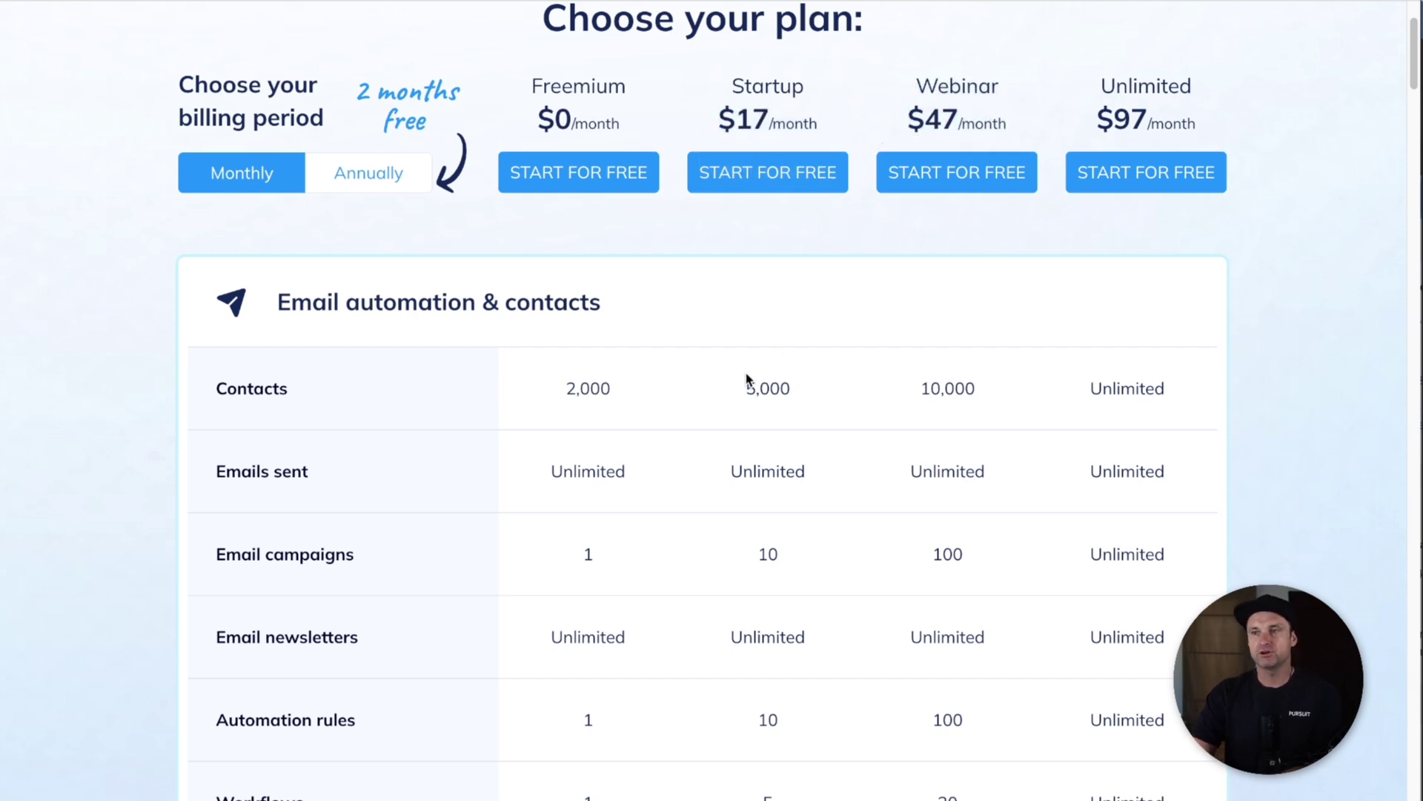
{"action": "left_click_drag", "start_coordinate": [740, 391], "coordinate": [789, 384]}
{"action": "left_click", "coordinate": [784, 398]}
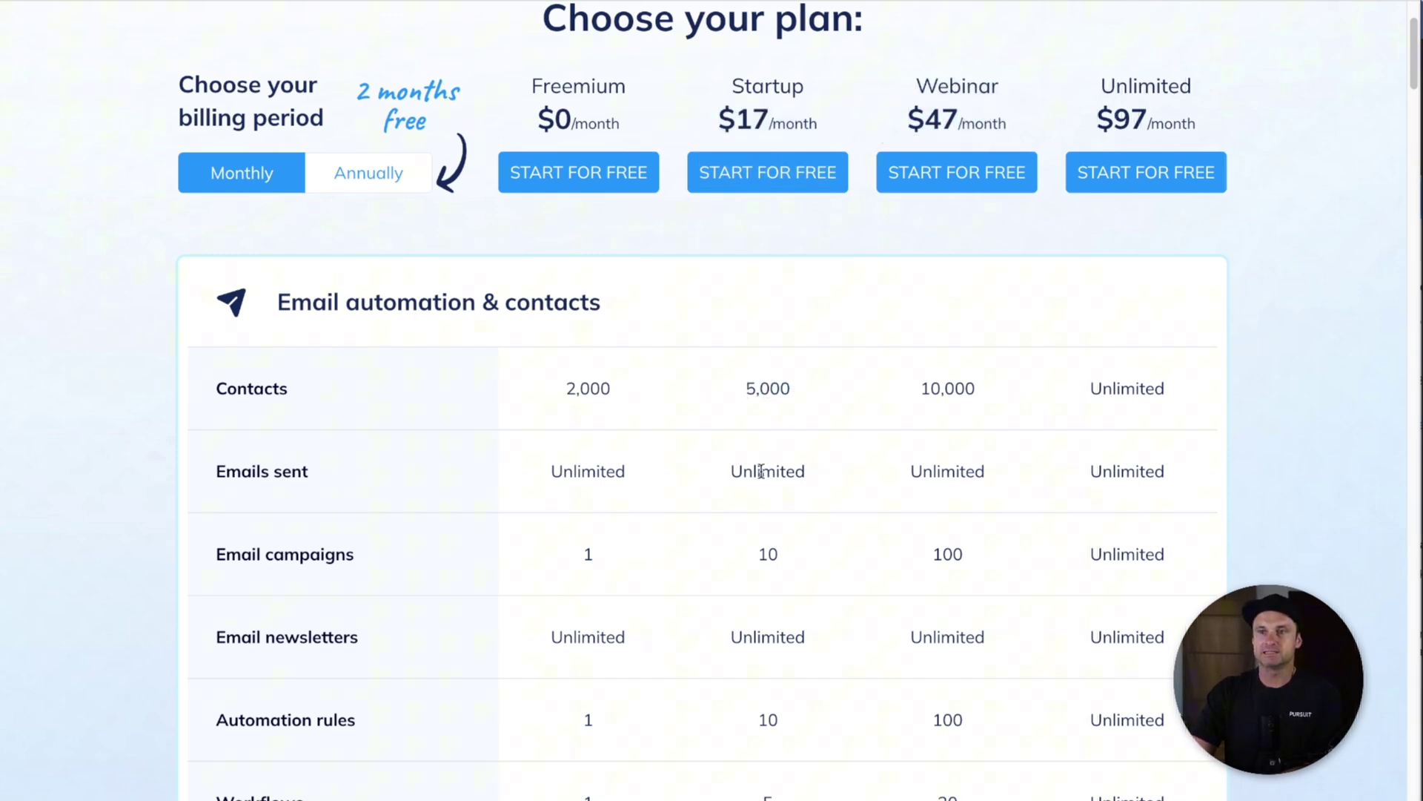
{"action": "left_click", "coordinate": [791, 554]}
Point out the Students row and the Webinar plan's price further down the comparison table
{"action": "scroll", "coordinate": [792, 555], "scroll_direction": "down", "scroll_amount": 10}
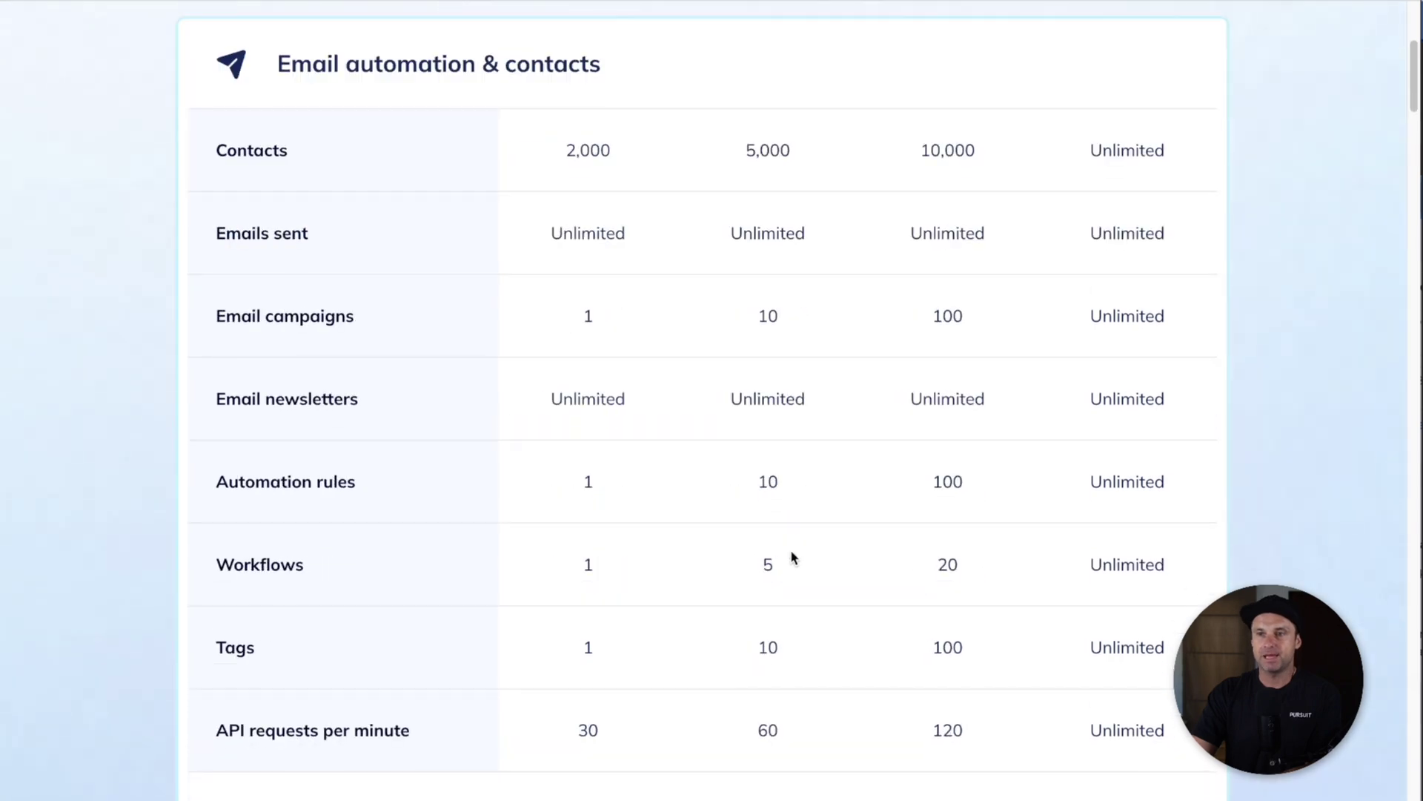
{"action": "scroll", "coordinate": [756, 497], "scroll_direction": "down", "scroll_amount": 12}
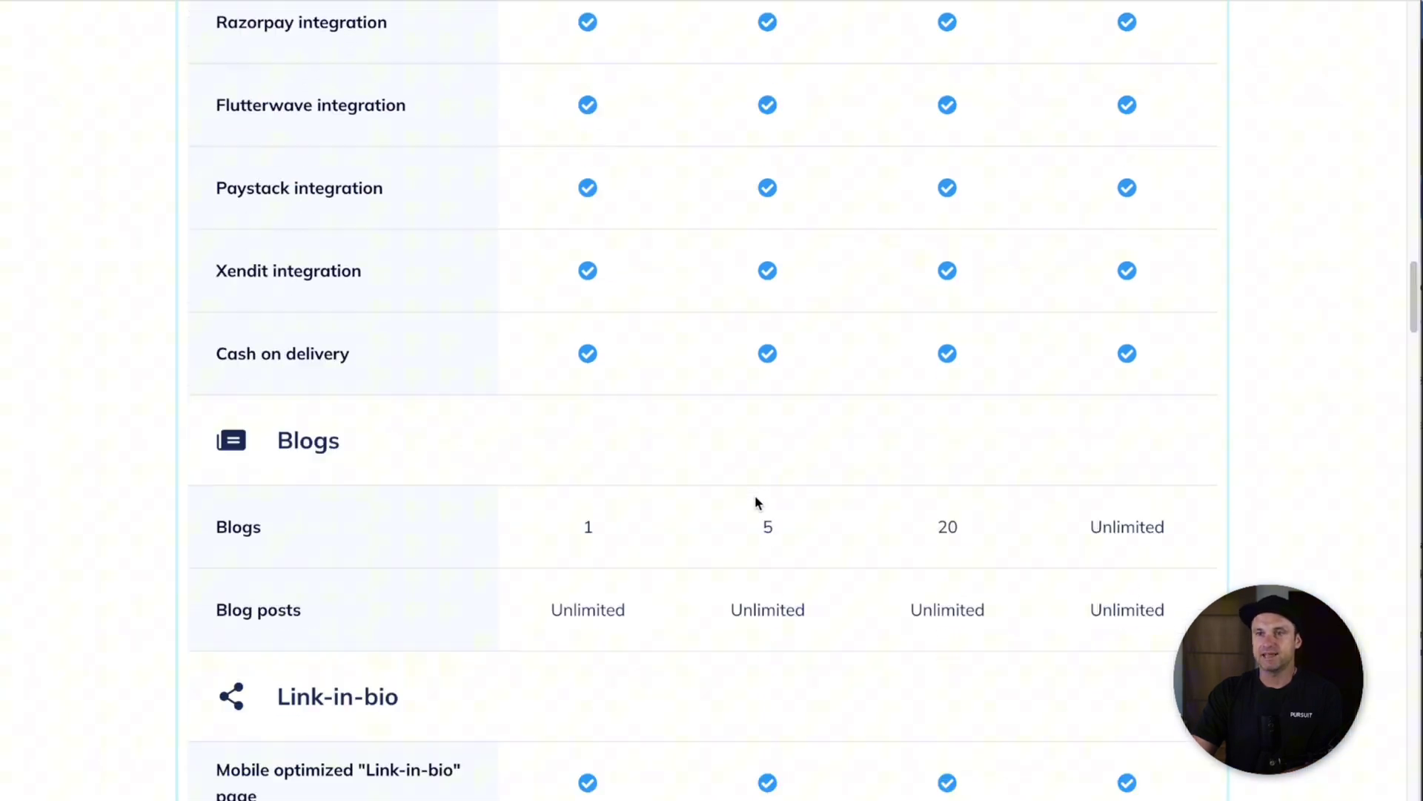
{"action": "scroll", "coordinate": [755, 495], "scroll_direction": "down", "scroll_amount": 15}
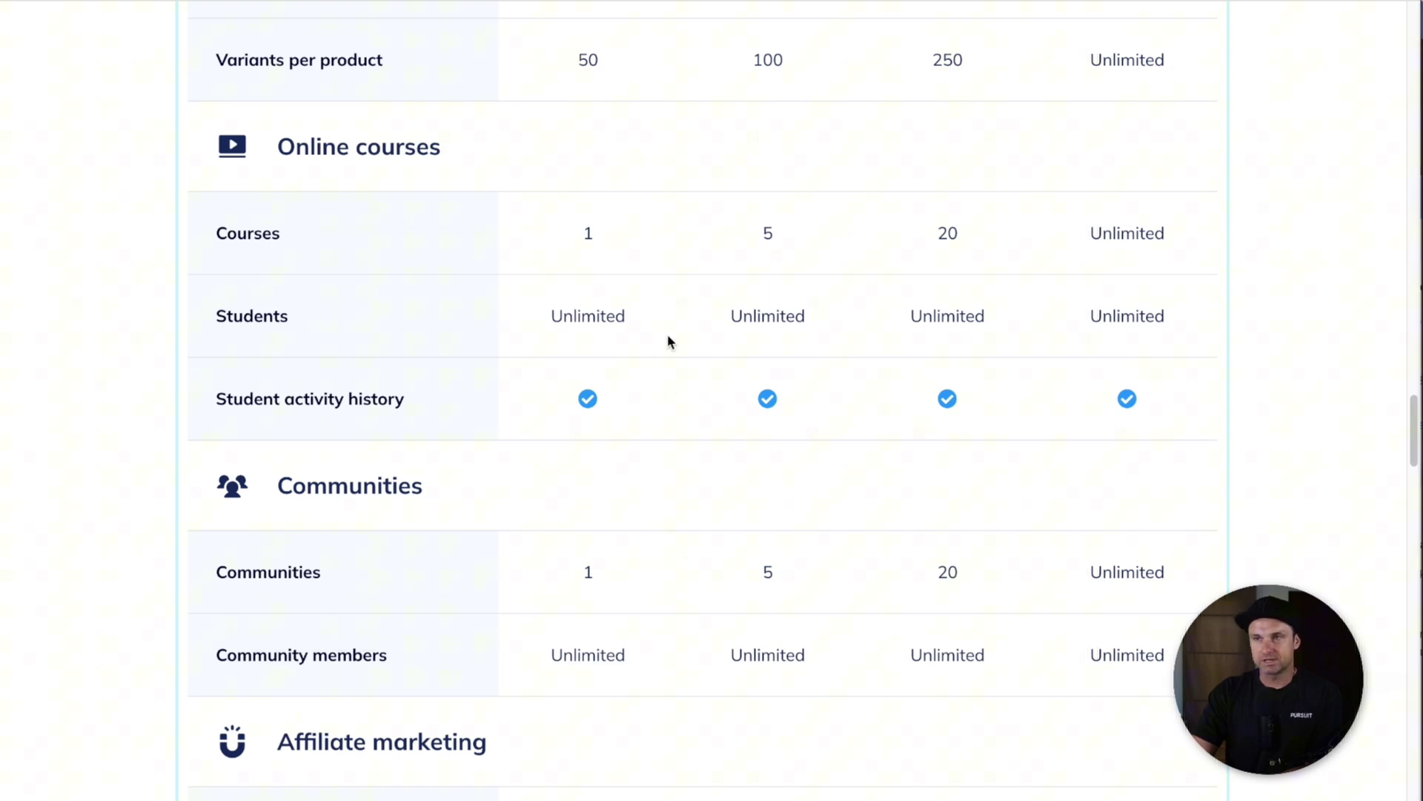
{"action": "left_click_drag", "start_coordinate": [668, 340], "coordinate": [843, 340]}
{"action": "left_click", "coordinate": [830, 441]}
{"action": "scroll", "coordinate": [797, 579], "scroll_direction": "down", "scroll_amount": 3}
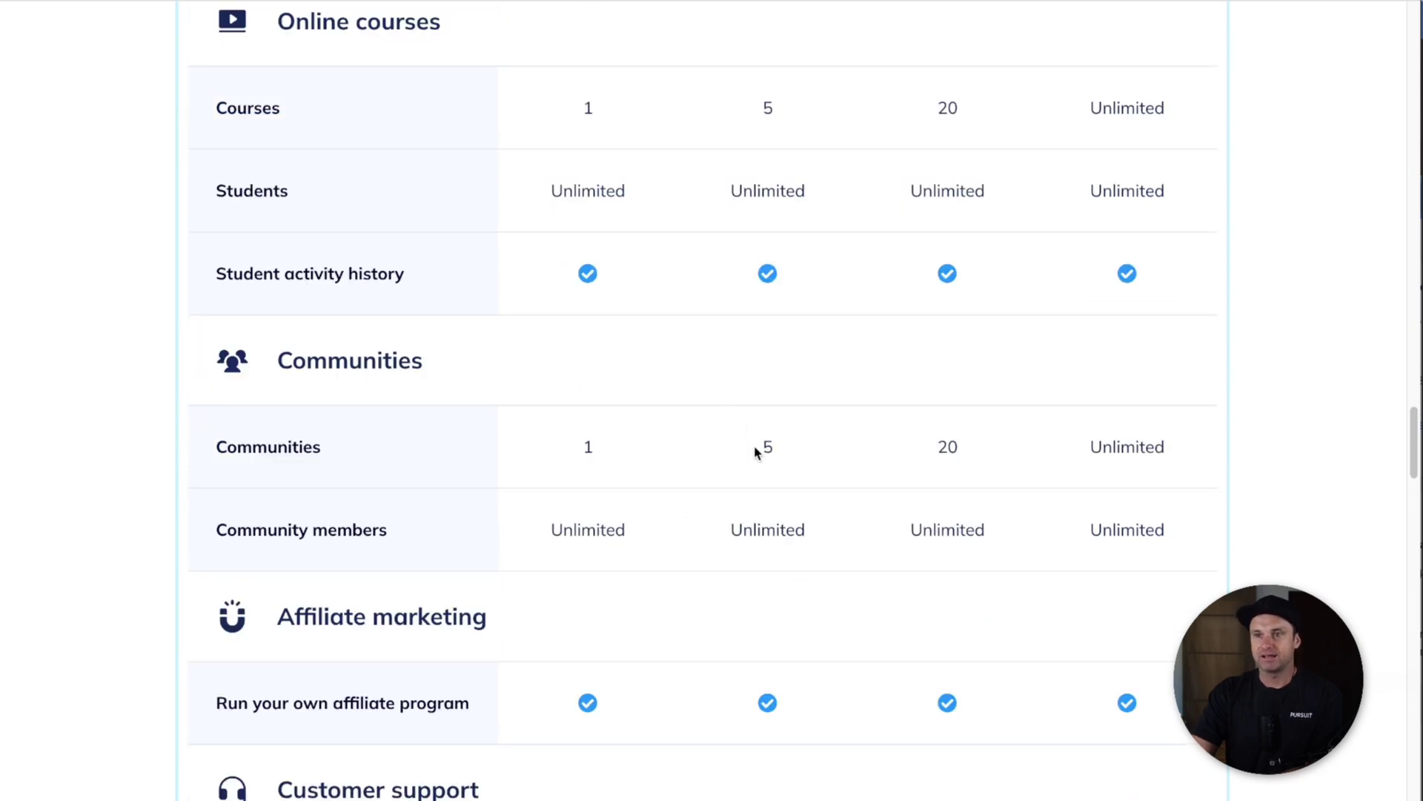
{"action": "scroll", "coordinate": [755, 451], "scroll_direction": "up", "scroll_amount": 20}
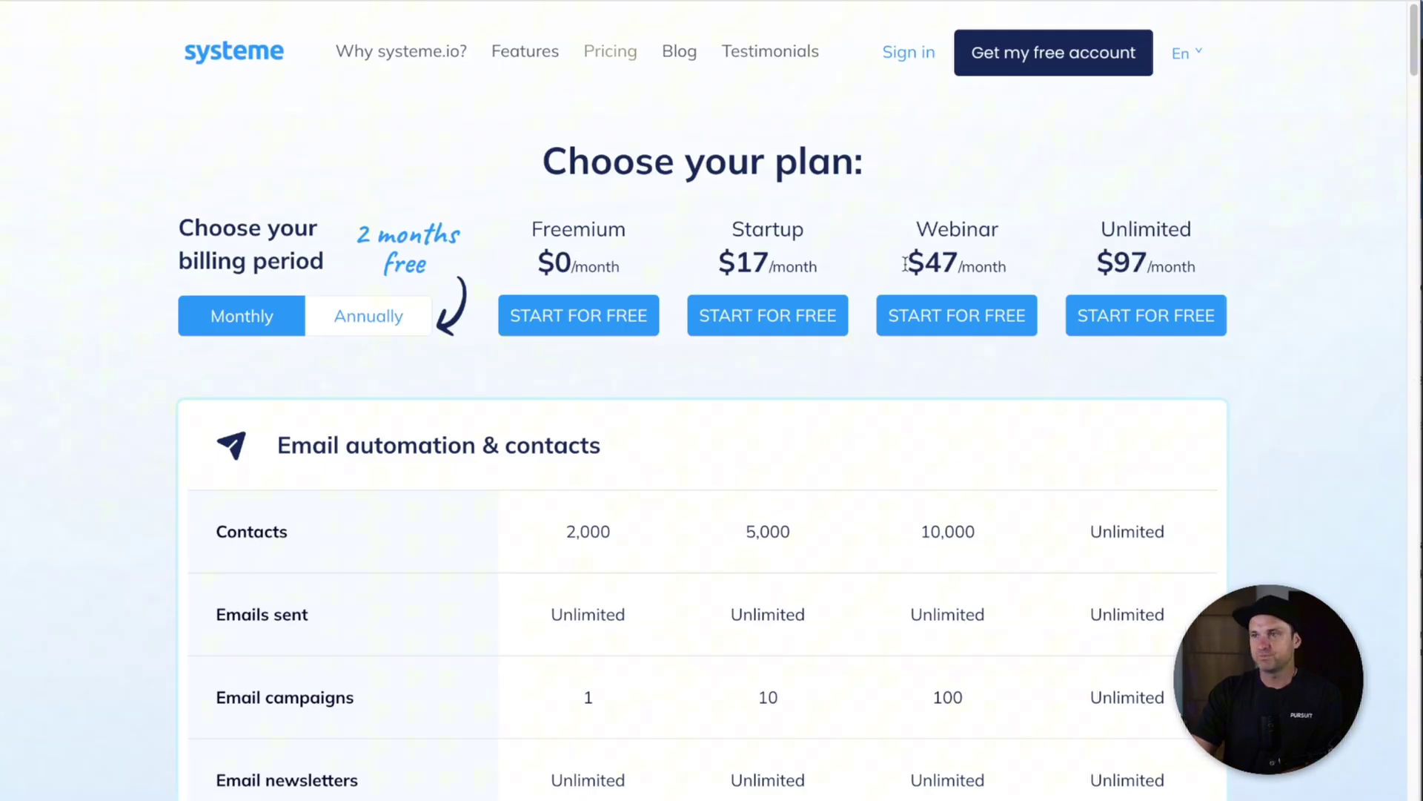
{"action": "left_click_drag", "start_coordinate": [901, 261], "coordinate": [1007, 264]}
{"action": "left_click", "coordinate": [1039, 319]}
Highlight the Unlimited plan's $97 monthly price, unlimited contacts and unlimited emails sent
{"action": "scroll", "coordinate": [914, 374], "scroll_direction": "down", "scroll_amount": 3}
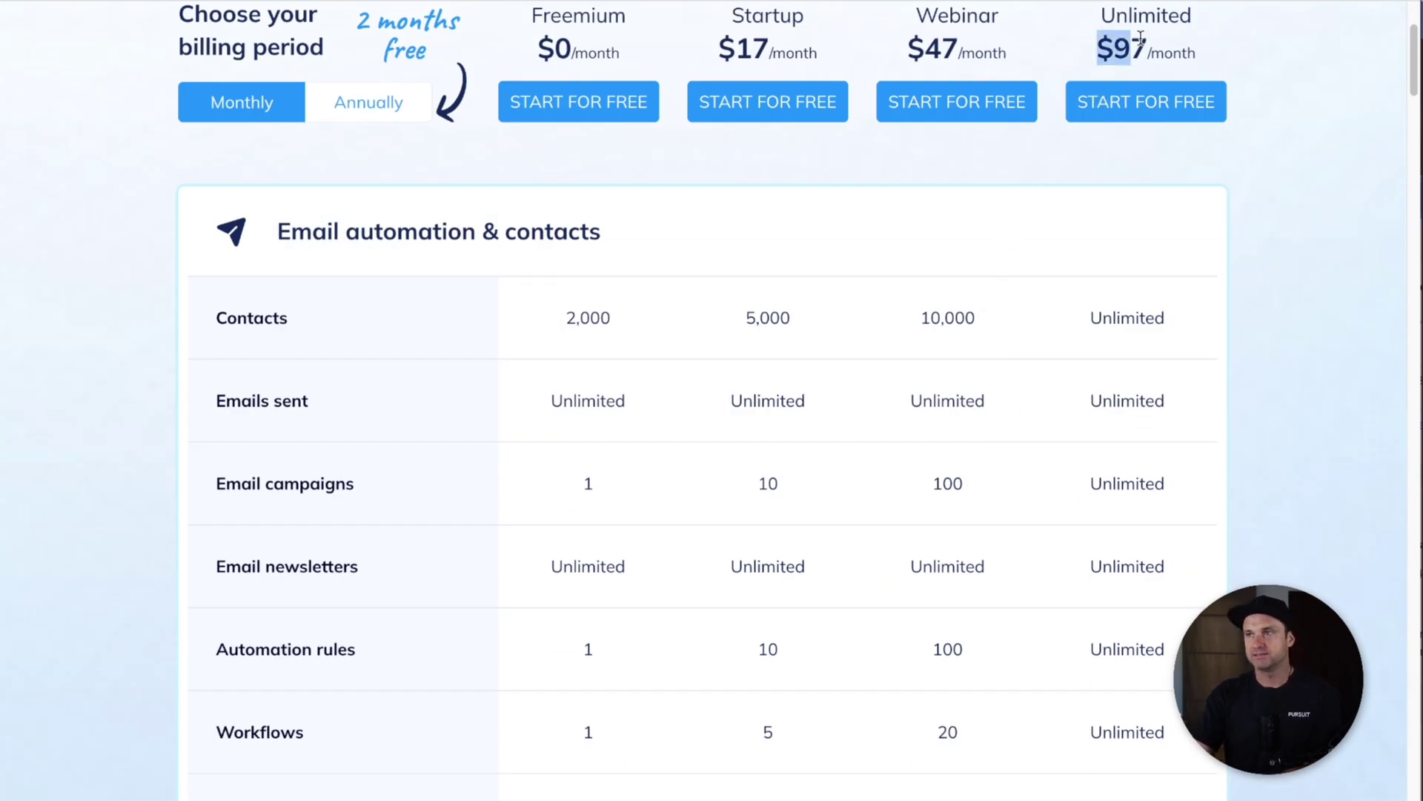
{"action": "left_click_drag", "start_coordinate": [1215, 47], "coordinate": [1092, 63]}
{"action": "left_click", "coordinate": [1103, 343]}
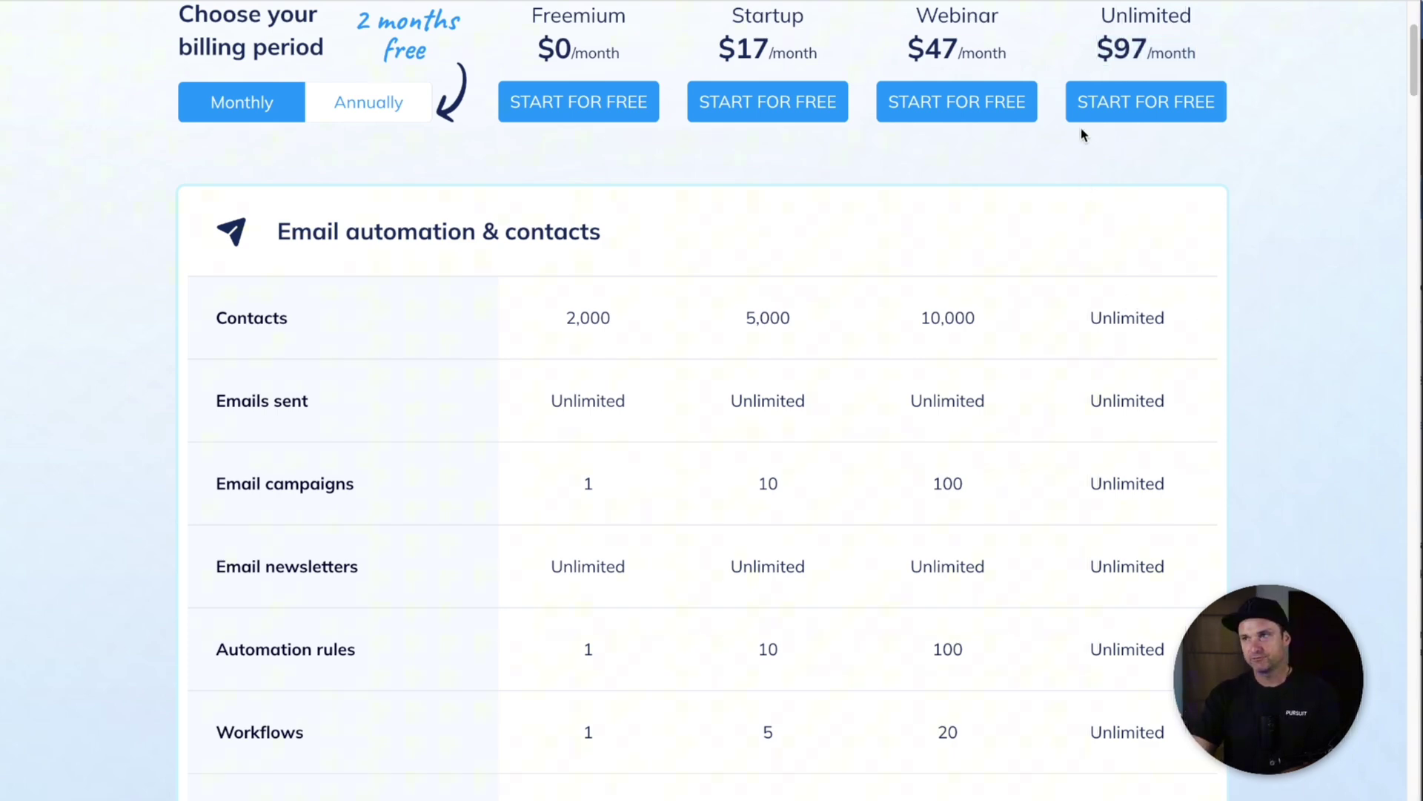
{"action": "left_click_drag", "start_coordinate": [1095, 47], "coordinate": [1206, 41]}
{"action": "left_click", "coordinate": [1200, 77]}
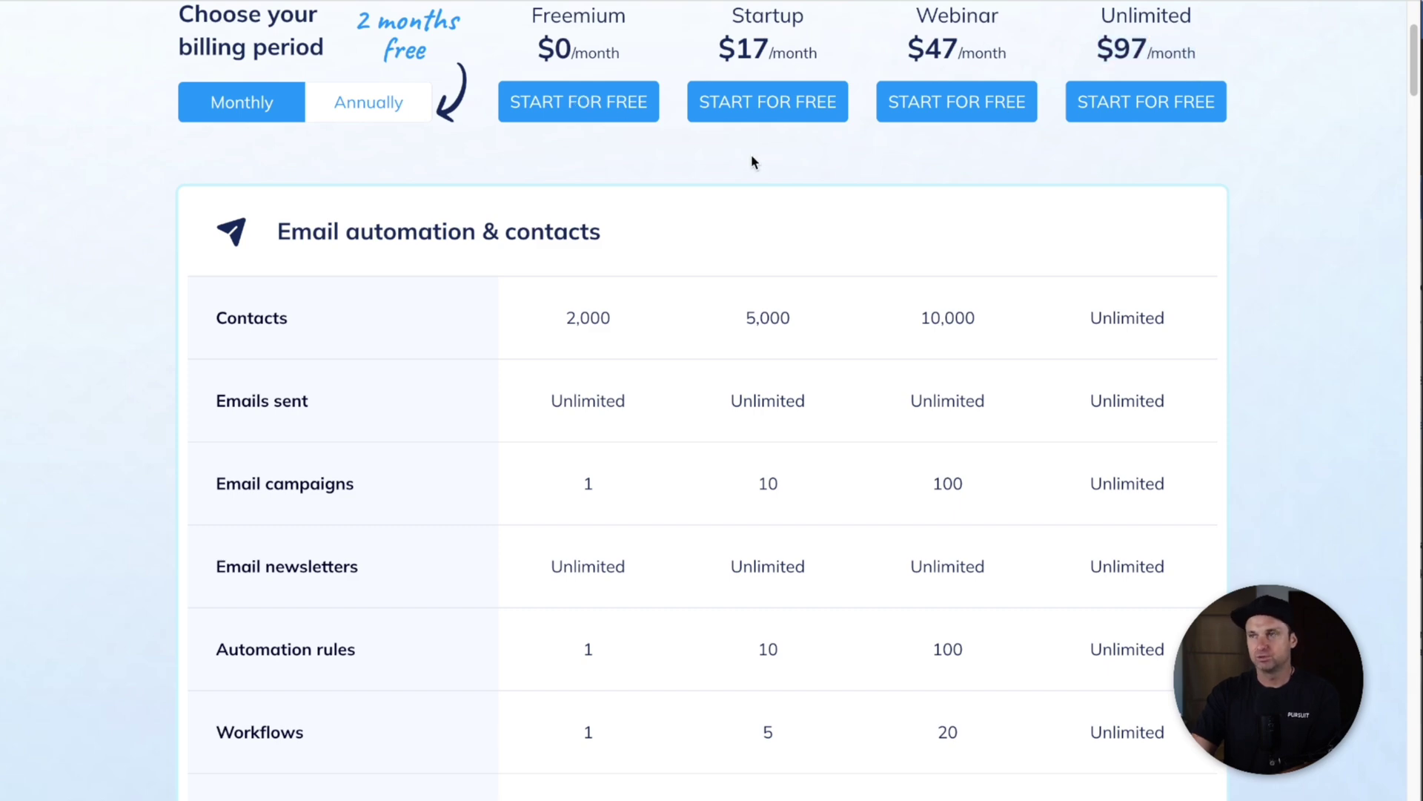
{"action": "left_click_drag", "start_coordinate": [1166, 318], "coordinate": [1077, 327]}
{"action": "left_click", "coordinate": [1078, 330]}
{"action": "left_click_drag", "start_coordinate": [1065, 387], "coordinate": [1193, 367]}
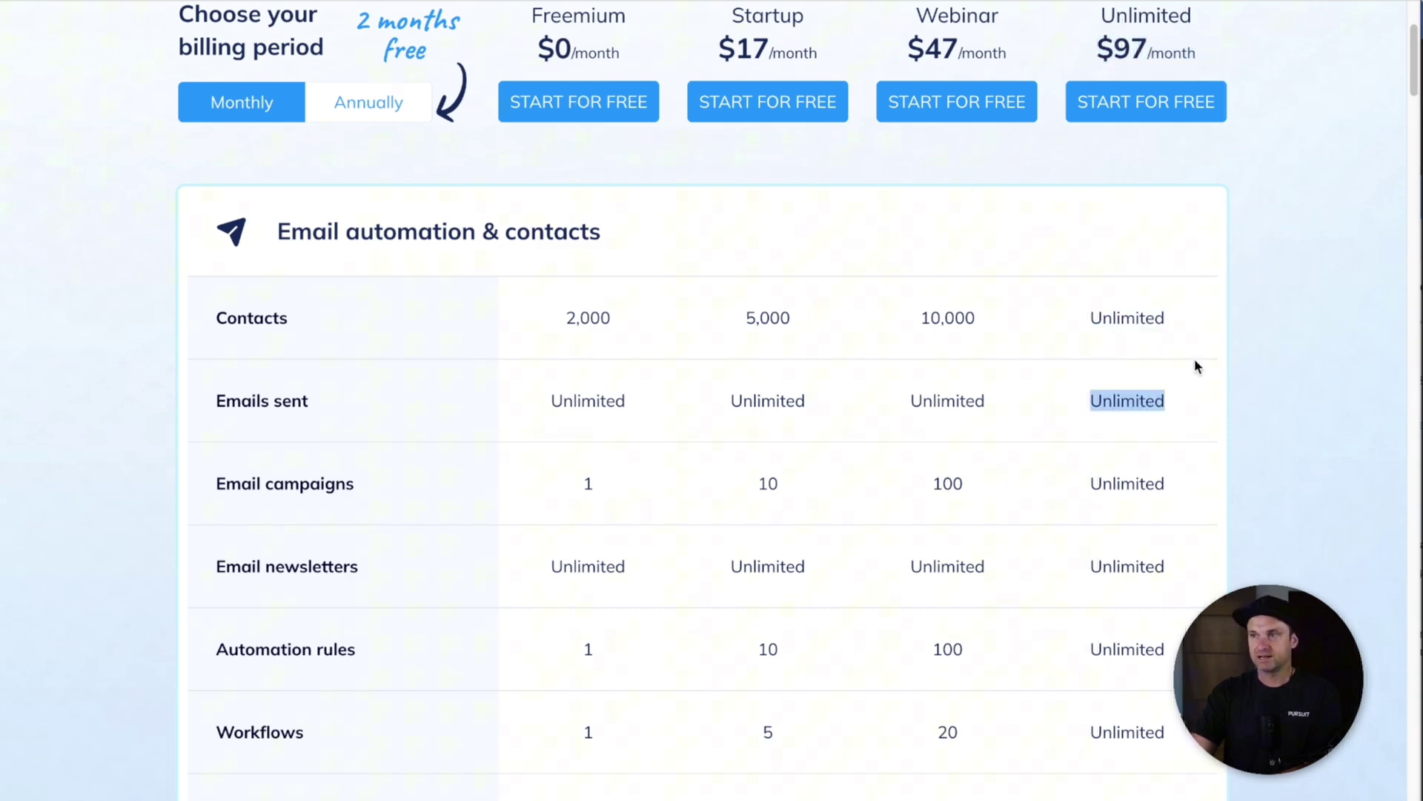
{"action": "left_click", "coordinate": [1208, 88]}
{"action": "left_click_drag", "start_coordinate": [1151, 49], "coordinate": [1096, 46]}
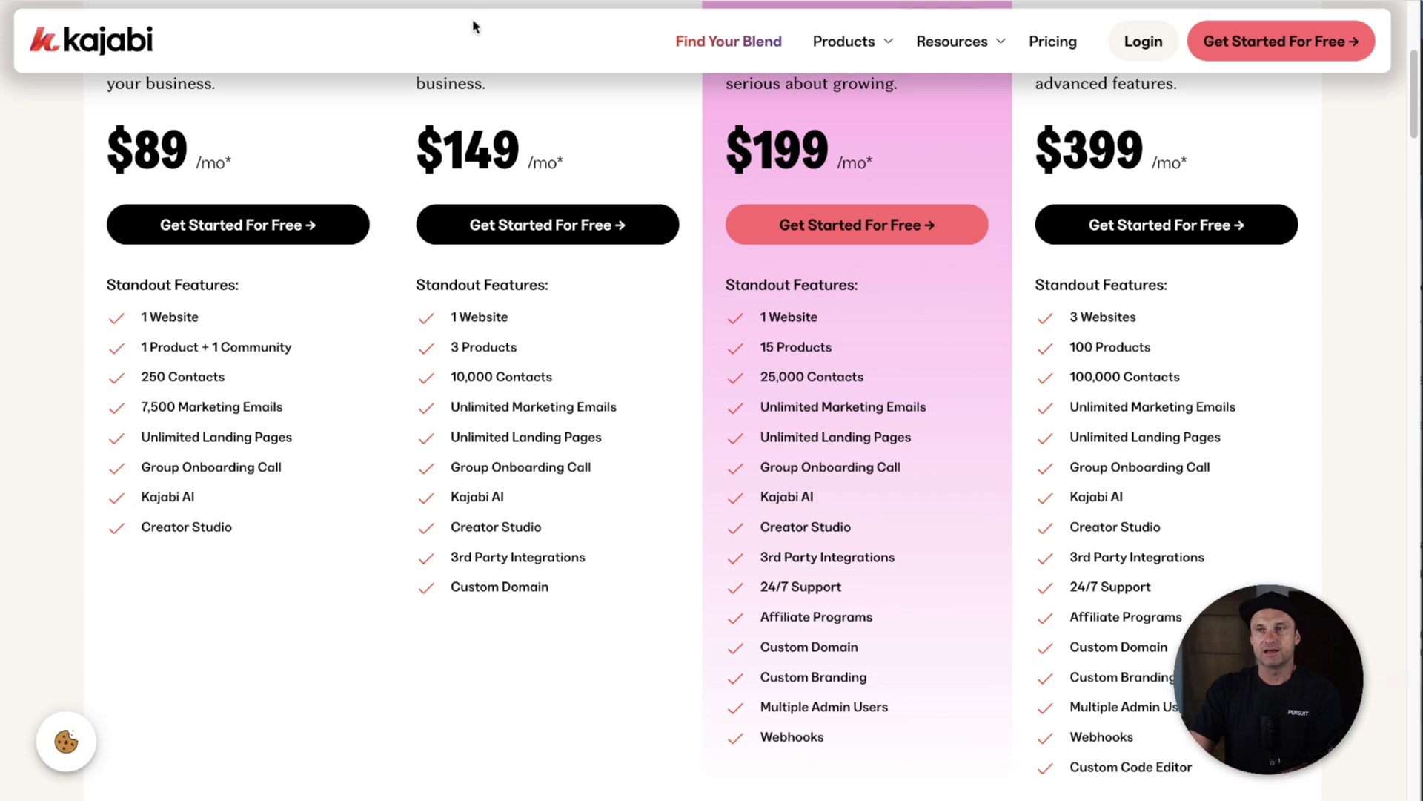
{"action": "scroll", "coordinate": [581, 280], "scroll_direction": "up", "scroll_amount": 3}
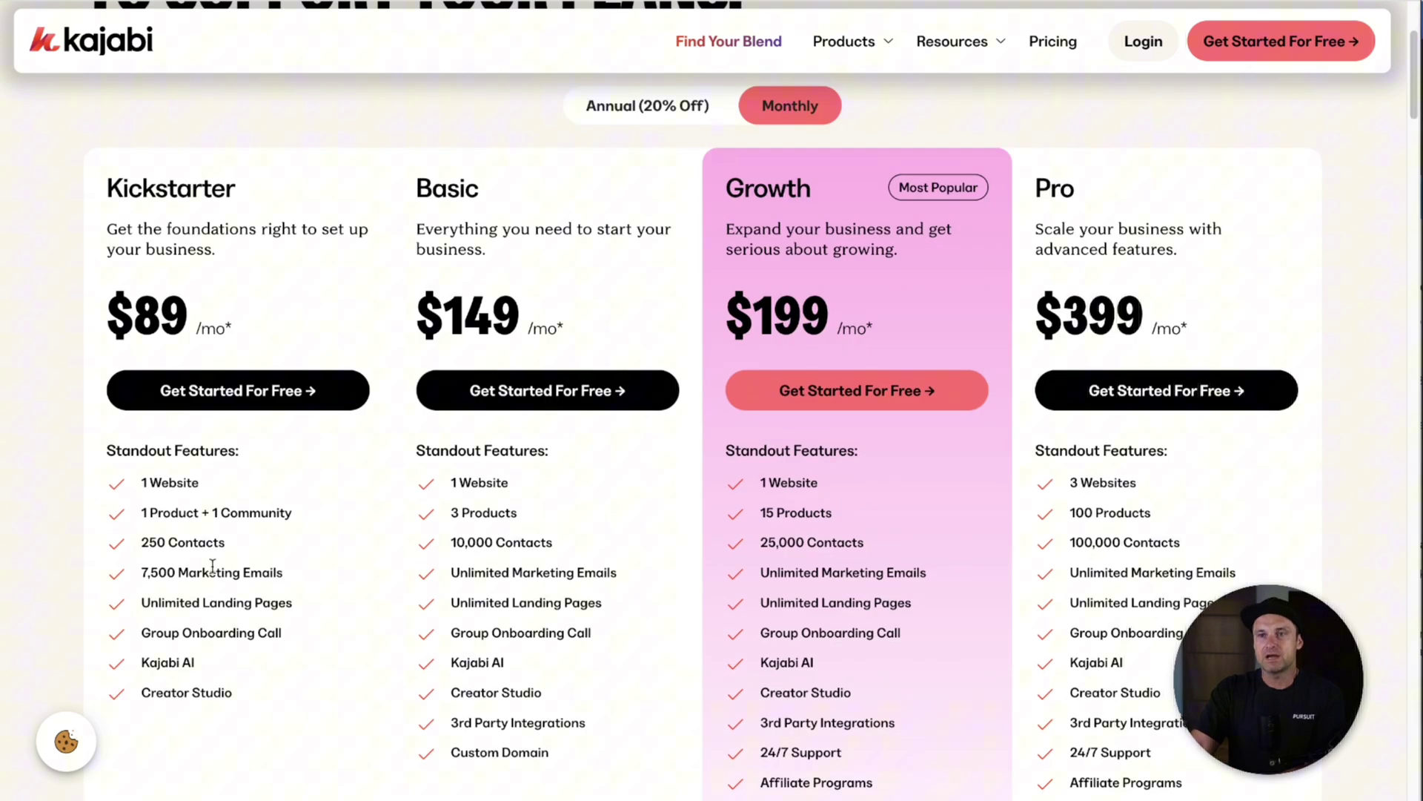
{"action": "left_click_drag", "start_coordinate": [226, 542], "coordinate": [166, 544]}
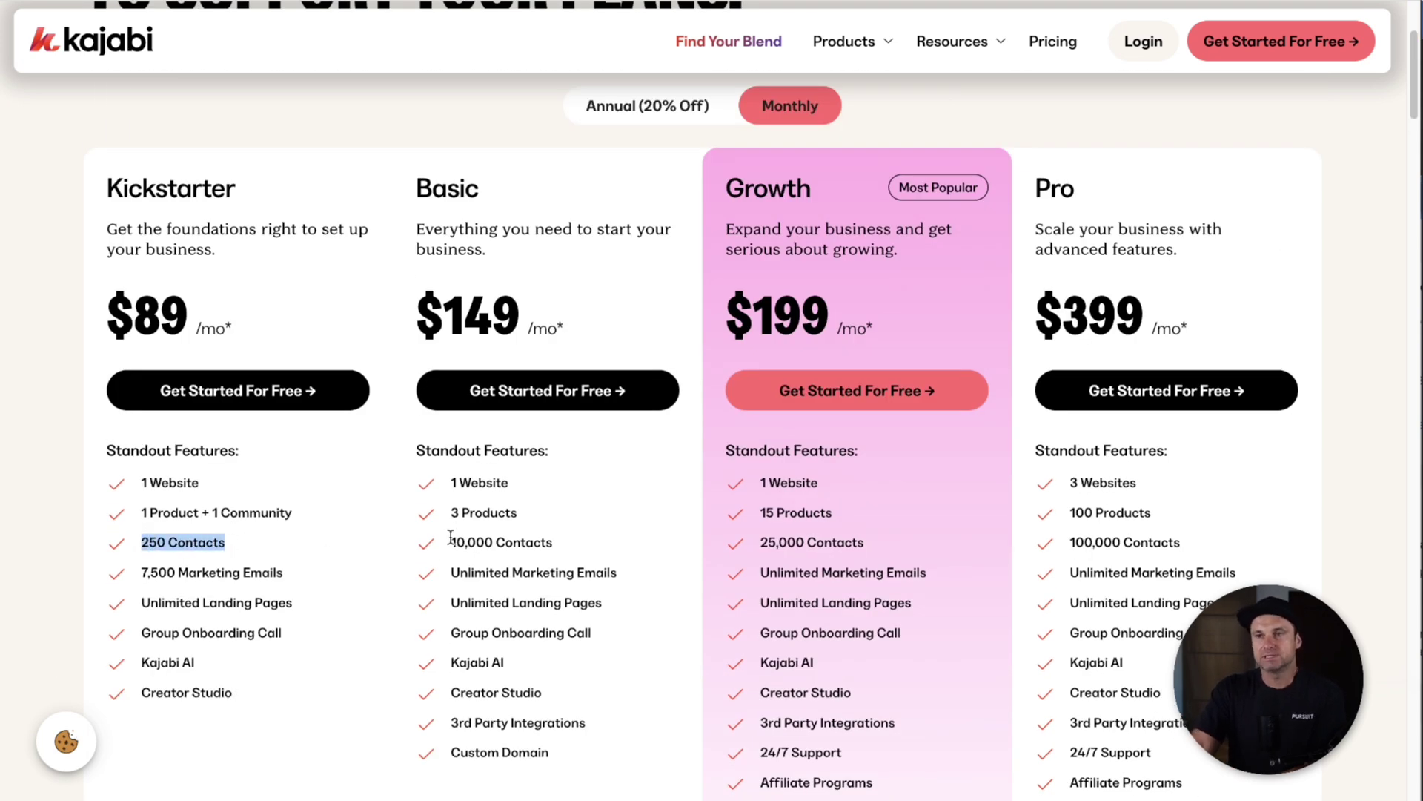
{"action": "left_click_drag", "start_coordinate": [451, 539], "coordinate": [552, 556]}
{"action": "left_click_drag", "start_coordinate": [445, 317], "coordinate": [577, 352]}
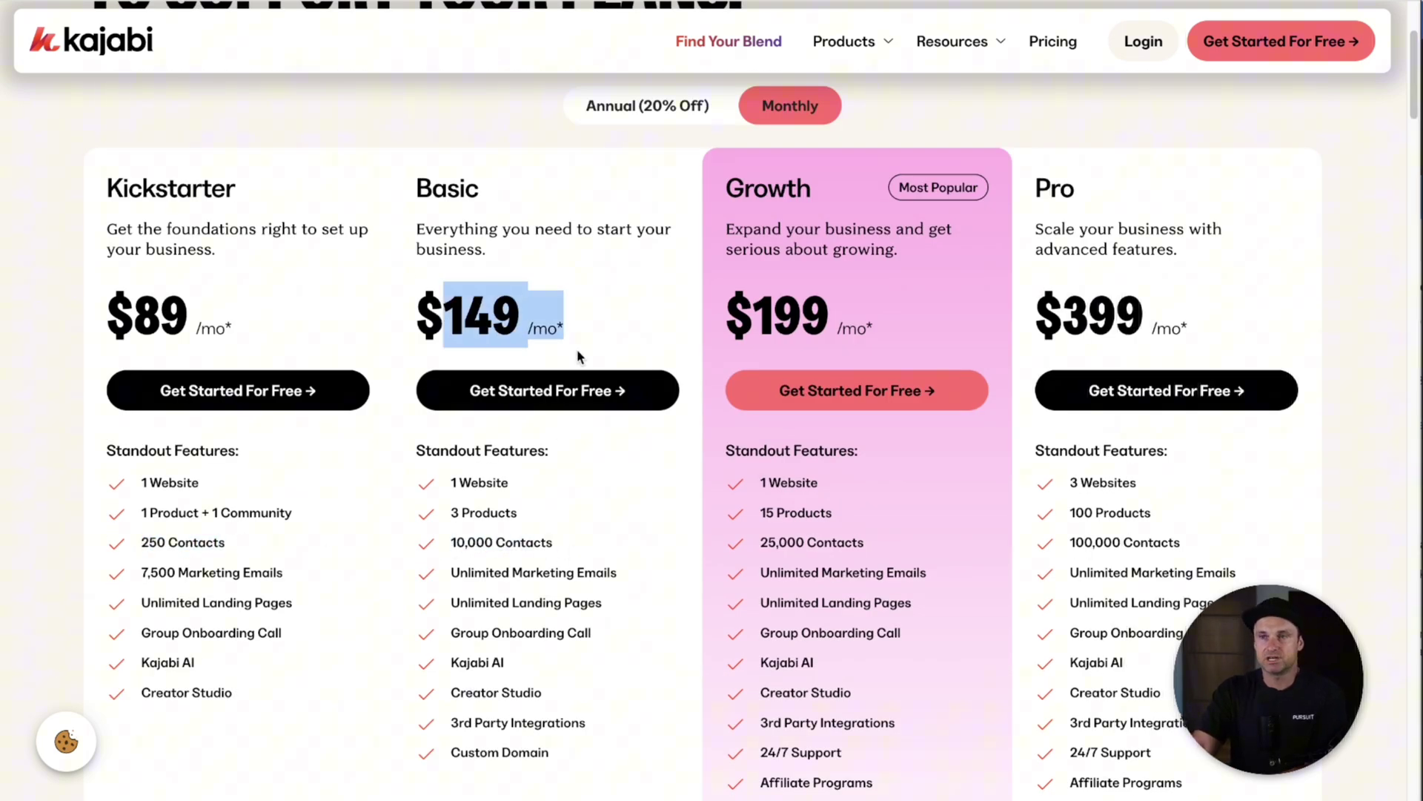
{"action": "left_click", "coordinate": [602, 323]}
{"action": "left_click_drag", "start_coordinate": [445, 527], "coordinate": [539, 525]}
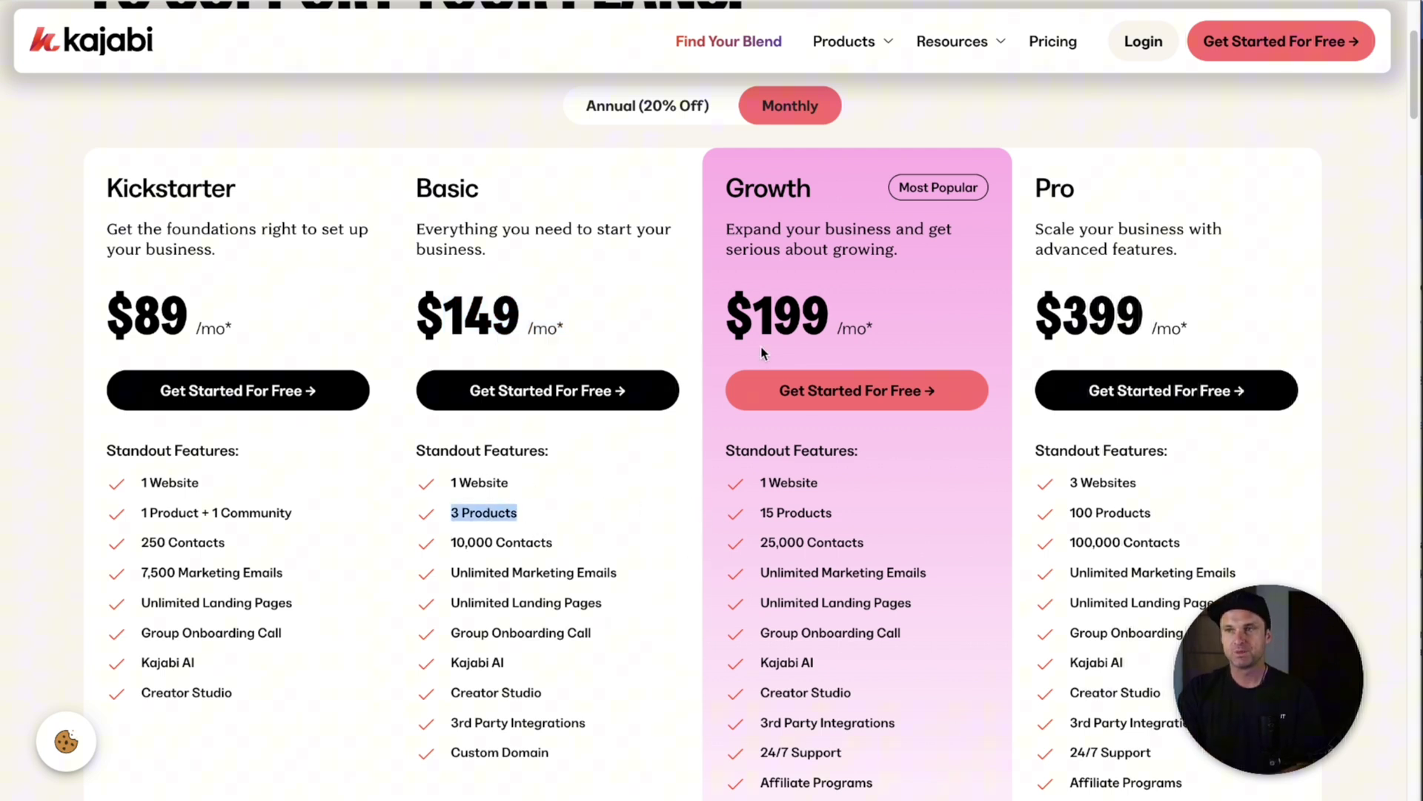
{"action": "left_click_drag", "start_coordinate": [727, 311], "coordinate": [851, 310]}
{"action": "left_click", "coordinate": [901, 332]}
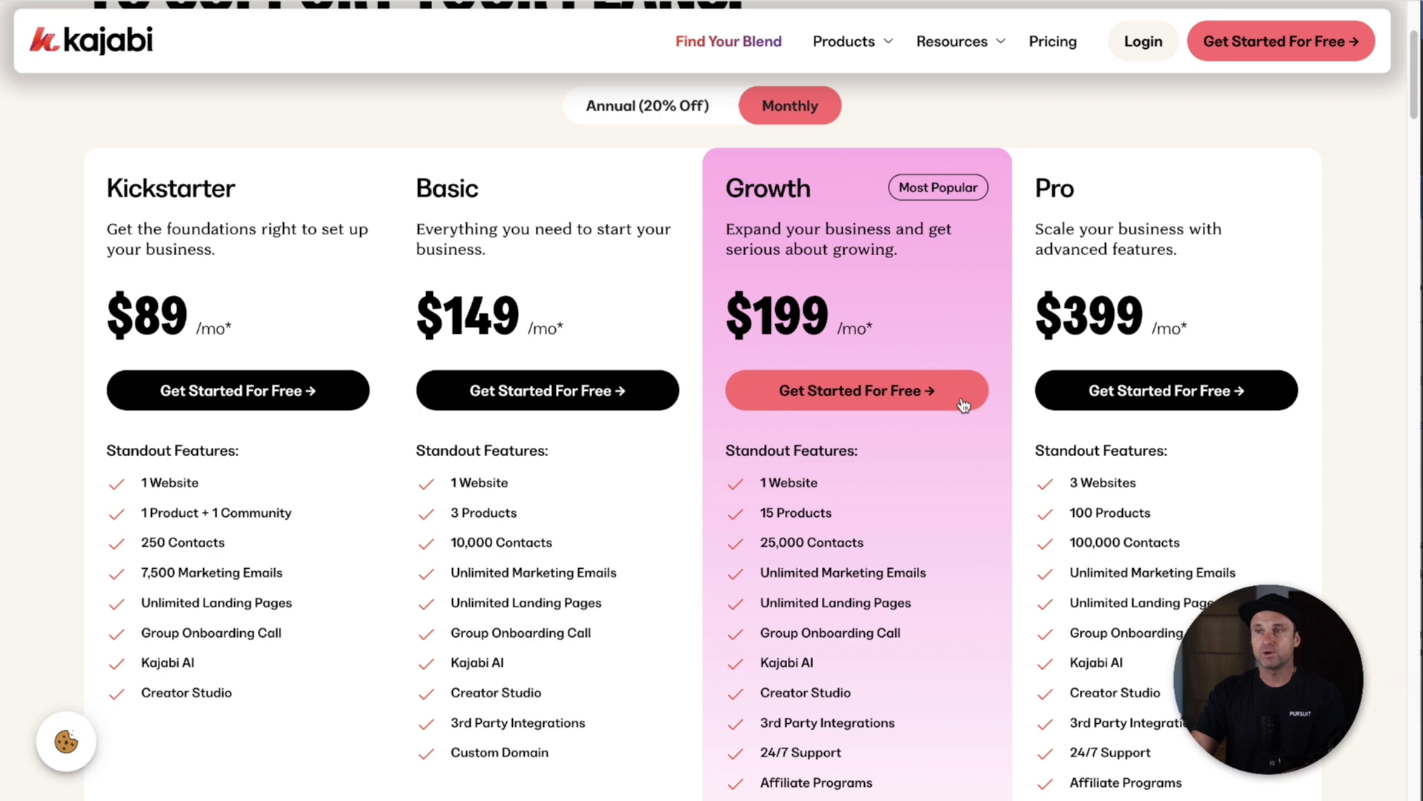
{"action": "mouse_move", "coordinate": [751, 540]}
{"action": "left_mouse_down"}
{"action": "mouse_move", "coordinate": [892, 540]}
{"action": "mouse_move", "coordinate": [746, 516]}
{"action": "left_mouse_up"}
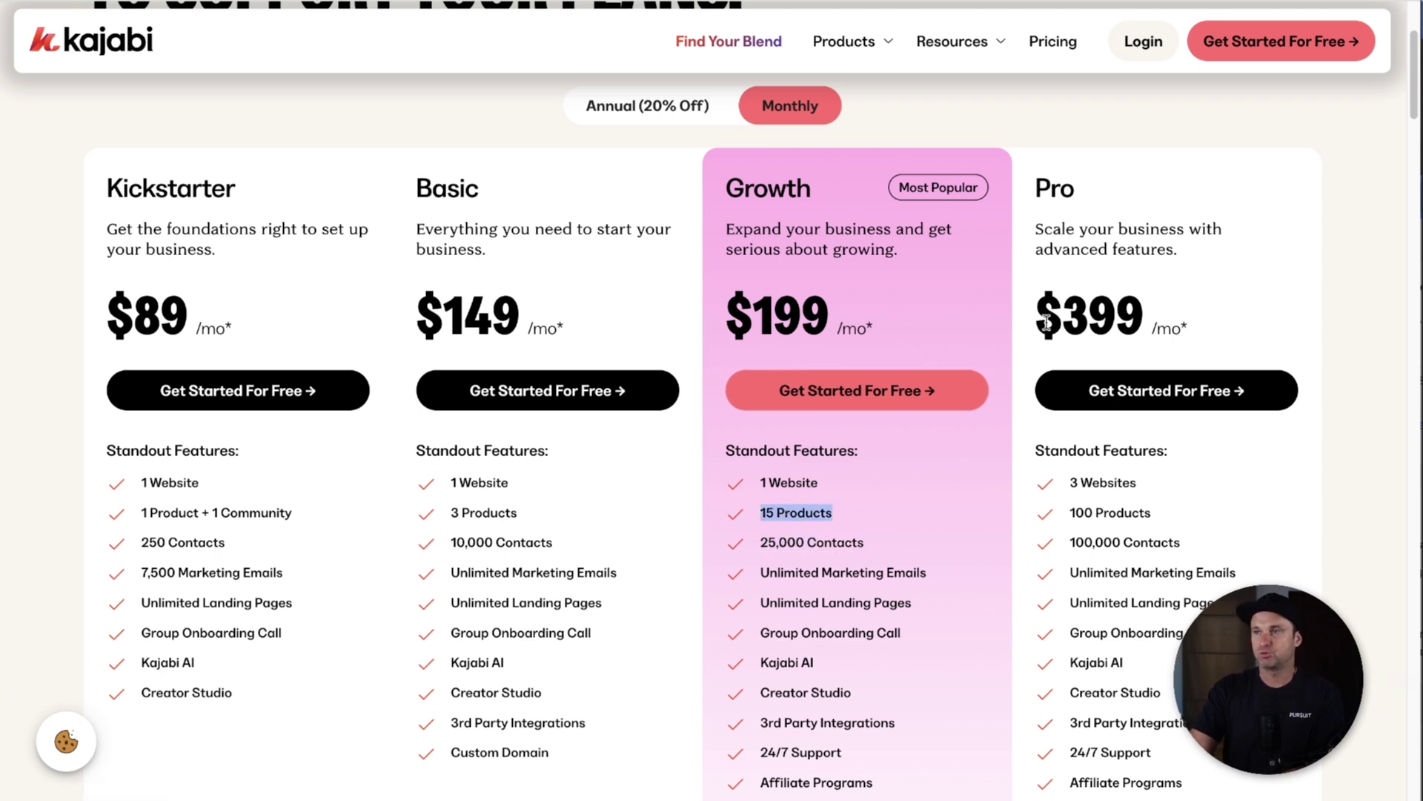
{"action": "left_click_drag", "start_coordinate": [1047, 321], "coordinate": [1186, 322]}
{"action": "left_click", "coordinate": [1229, 313]}
{"action": "left_click_drag", "start_coordinate": [1041, 315], "coordinate": [1177, 320]}
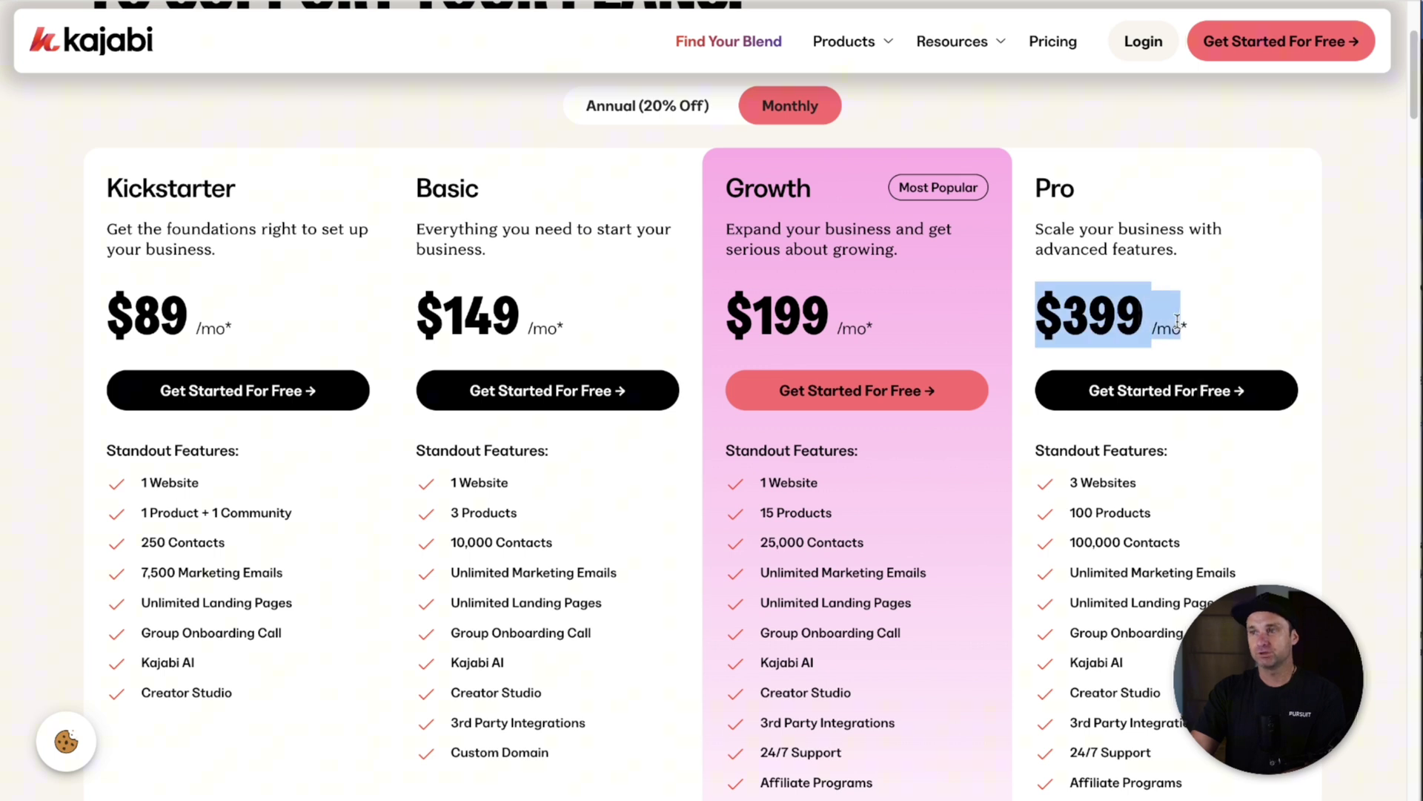
{"action": "left_click_drag", "start_coordinate": [1067, 542], "coordinate": [1196, 542]}
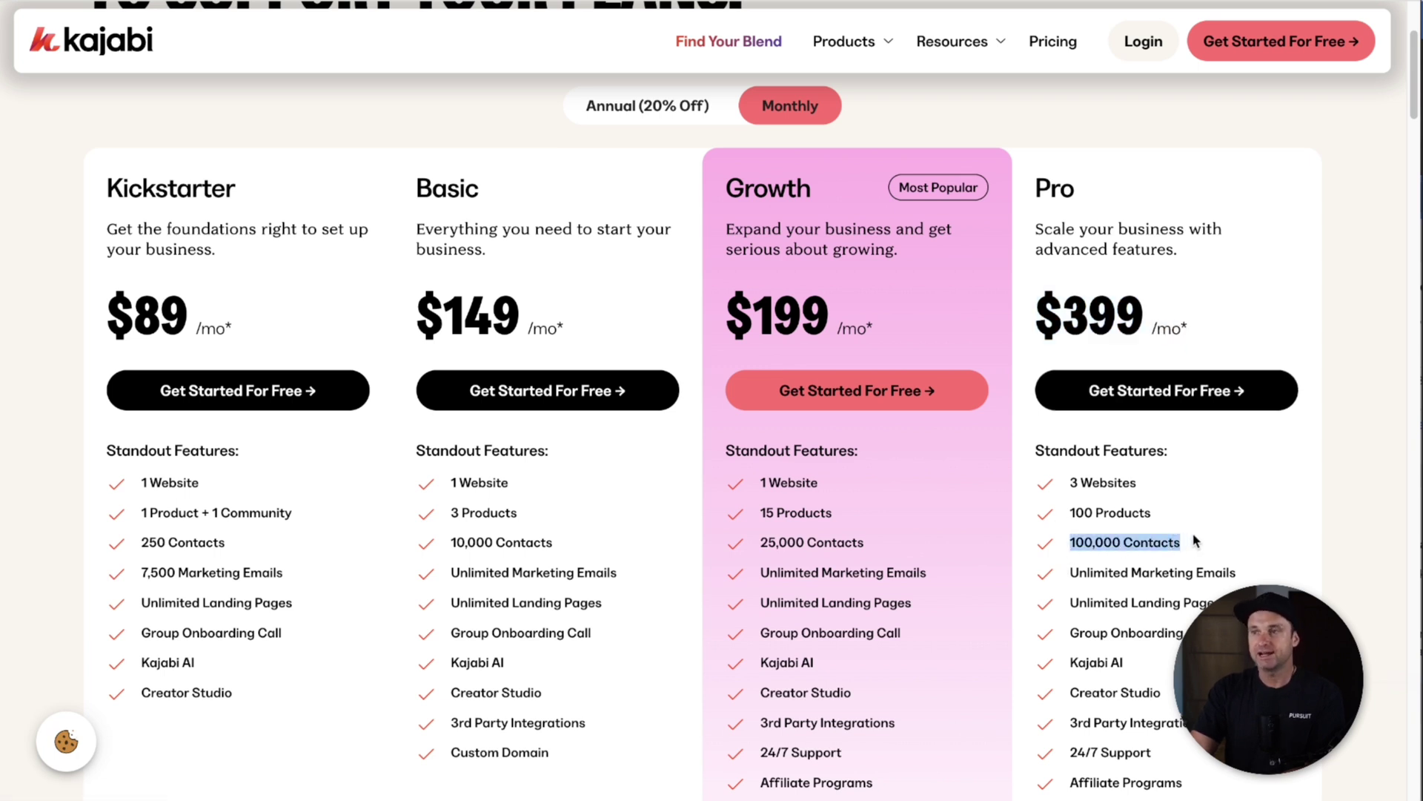
{"action": "triple_click", "coordinate": [1121, 507]}
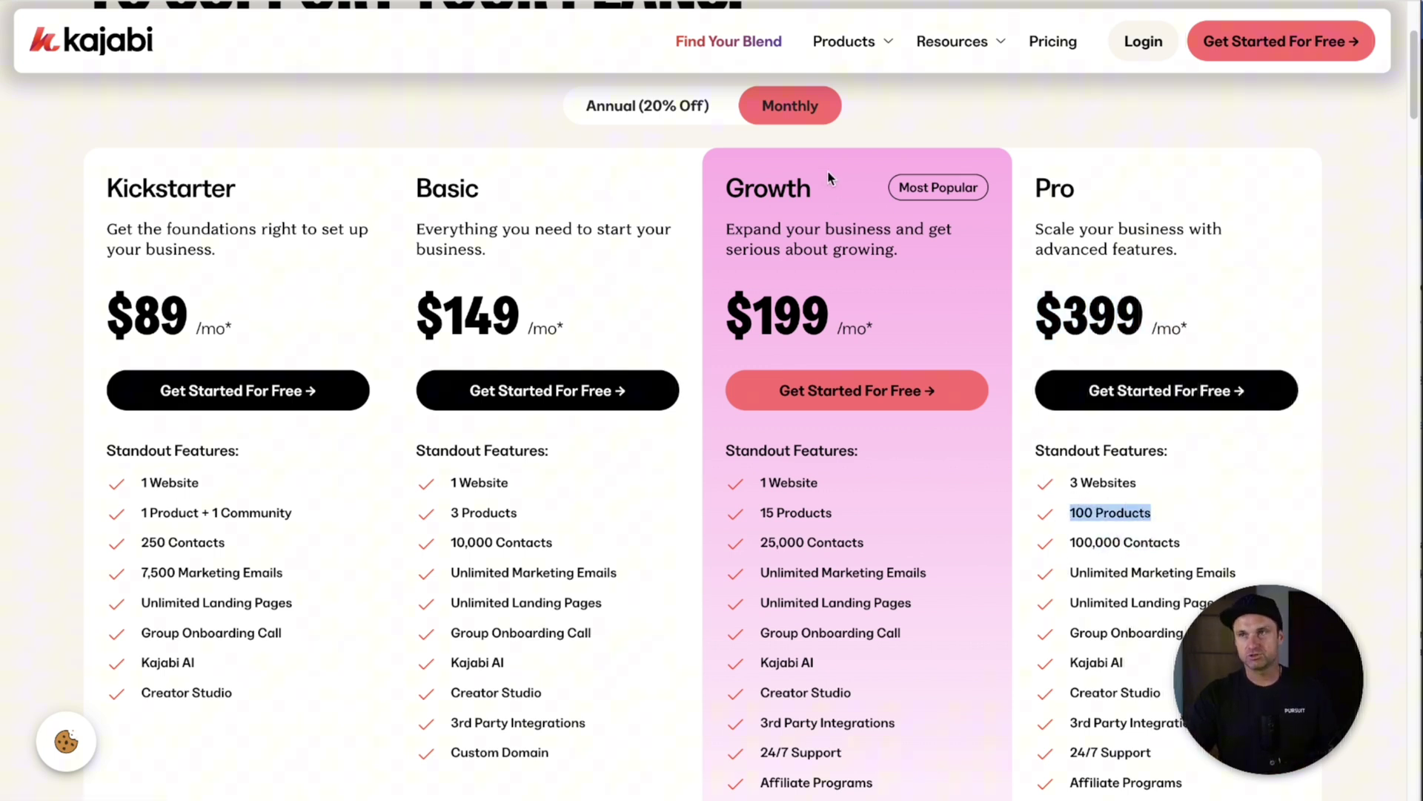
{"action": "left_click", "coordinate": [1288, 568]}
{"action": "left_click_drag", "start_coordinate": [1042, 304], "coordinate": [1227, 326]}
{"action": "left_click", "coordinate": [1073, 283]}
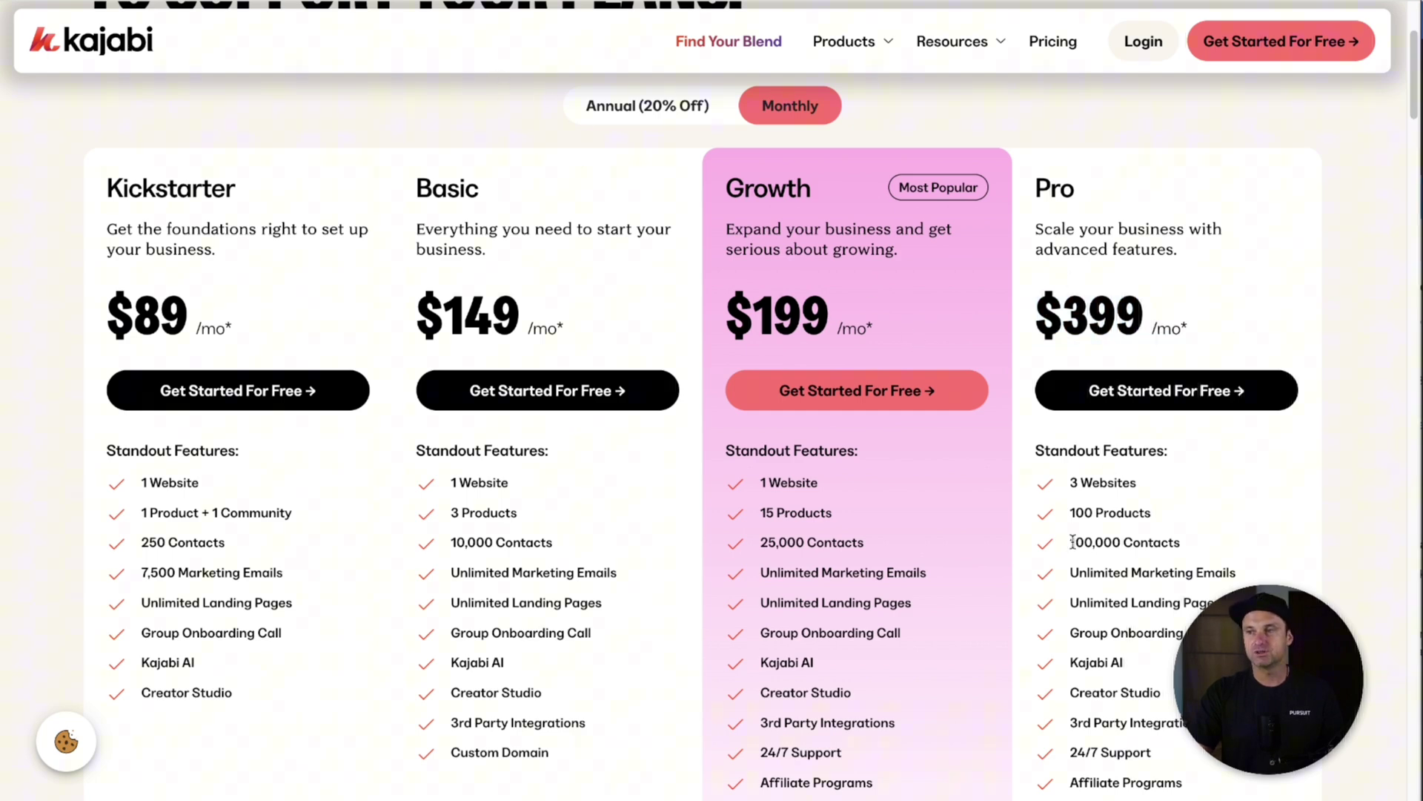
{"action": "left_click_drag", "start_coordinate": [1069, 542], "coordinate": [1184, 543]}
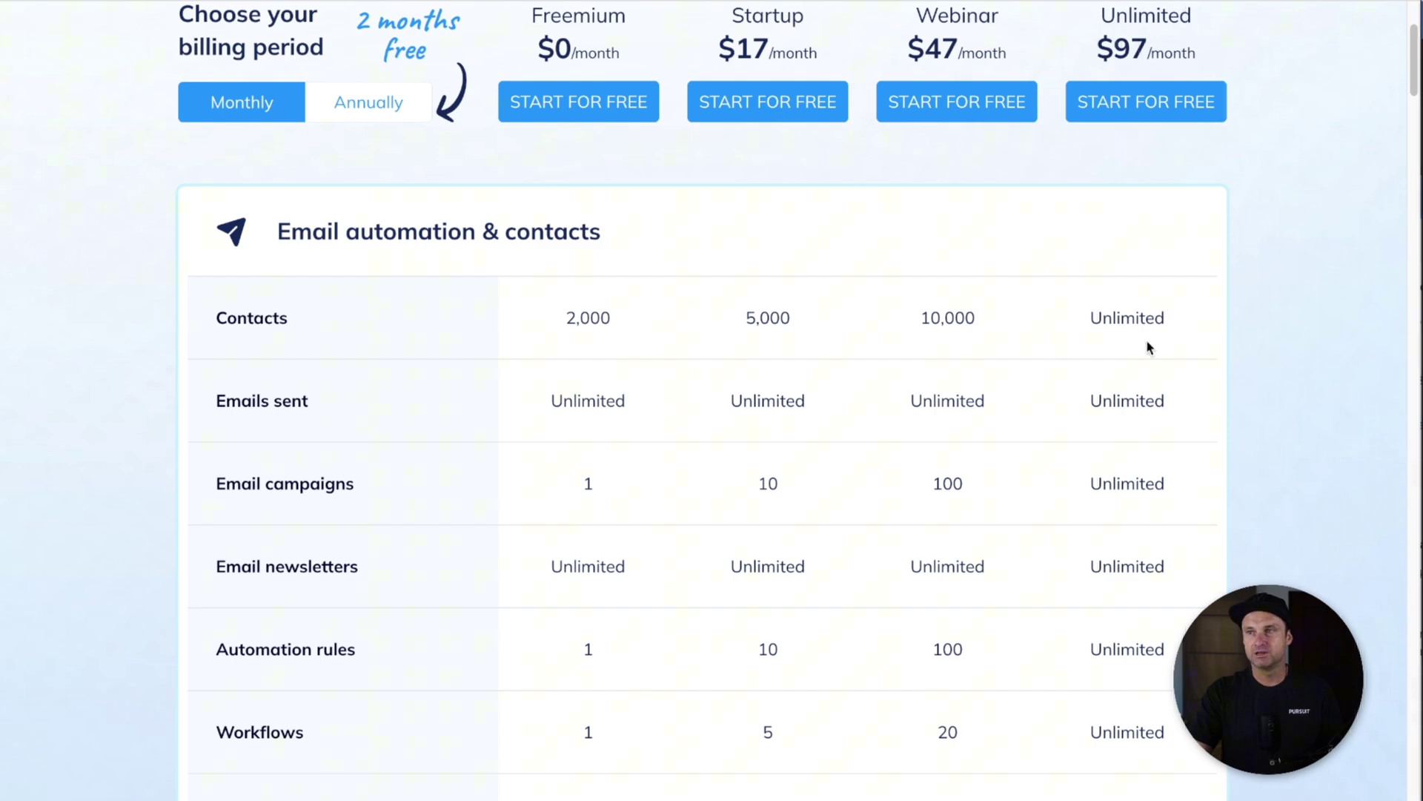
Switch Systeme.io to annual billing and highlight the $0, $170, $470 and $970 yearly prices
{"action": "left_click_drag", "start_coordinate": [1169, 317], "coordinate": [1047, 327]}
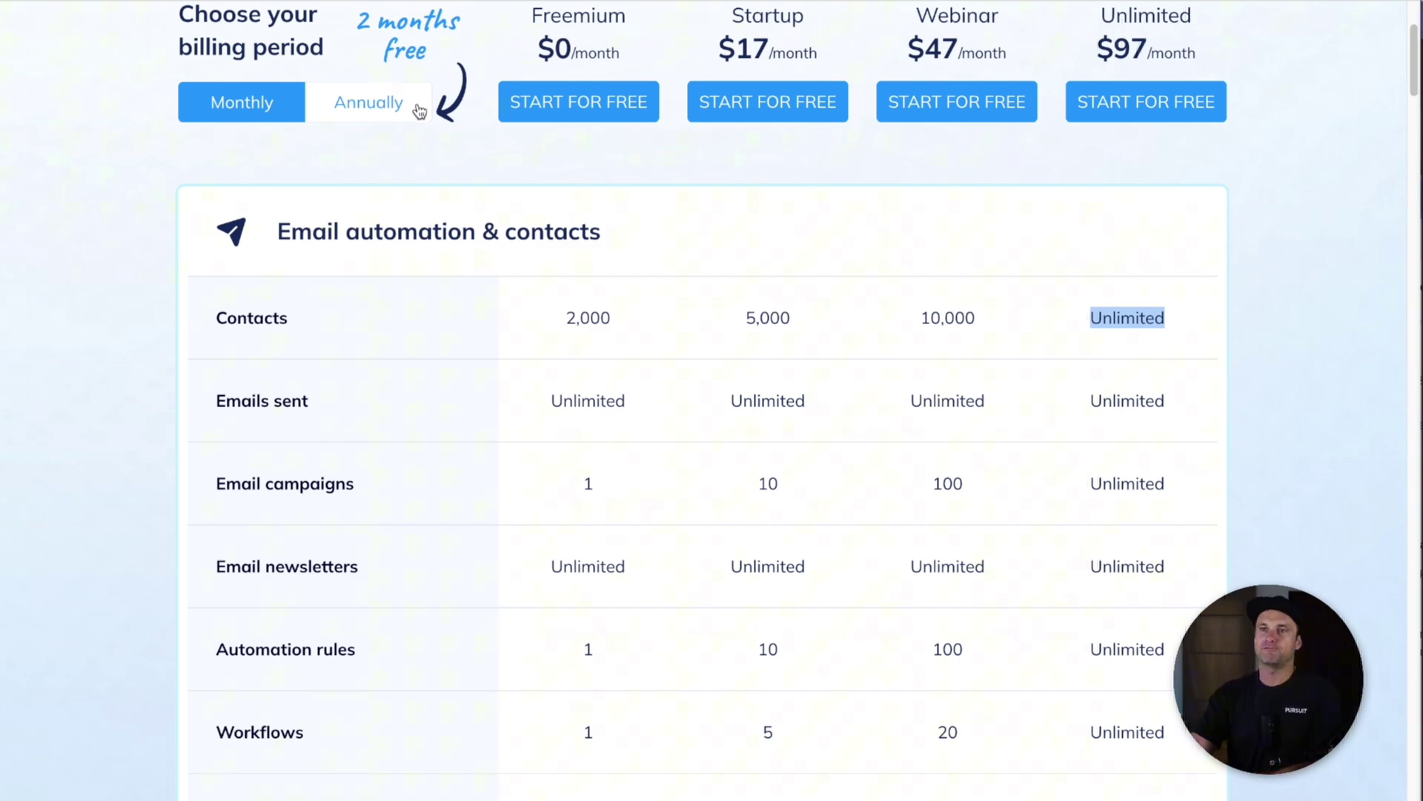
{"action": "left_click", "coordinate": [361, 98]}
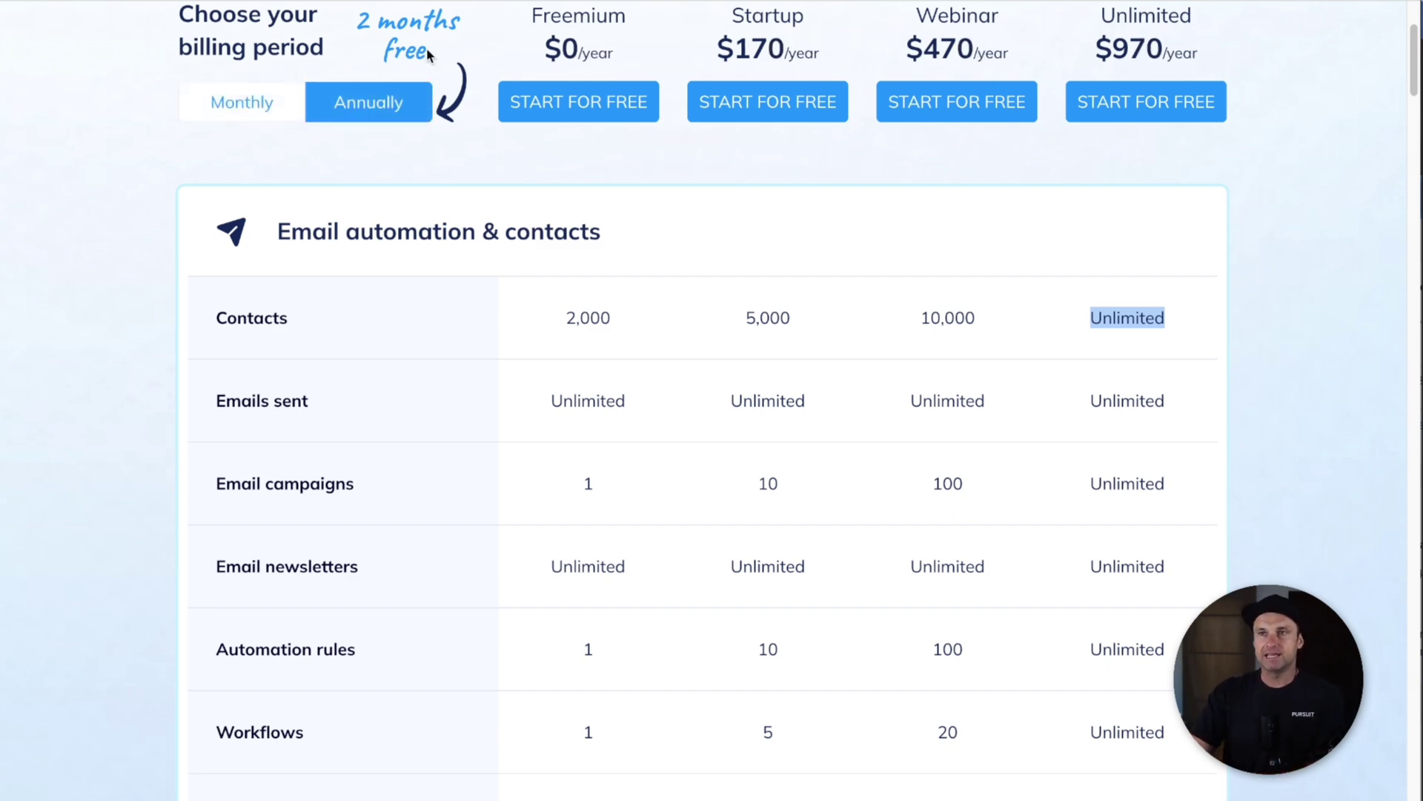
{"action": "left_click_drag", "start_coordinate": [507, 43], "coordinate": [1244, 44]}
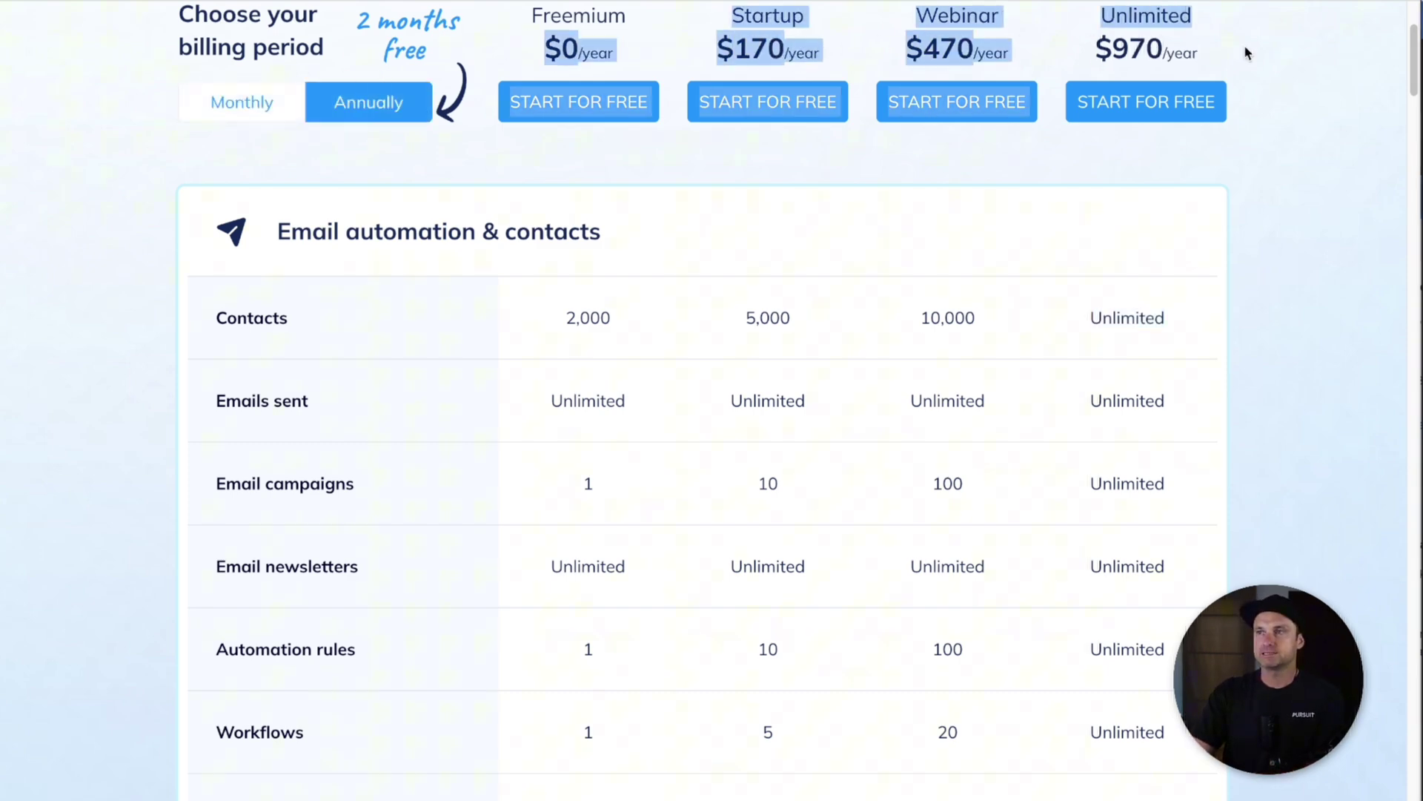
{"action": "left_click", "coordinate": [1264, 59]}
{"action": "scroll", "coordinate": [1262, 89], "scroll_direction": "down", "scroll_amount": 20}
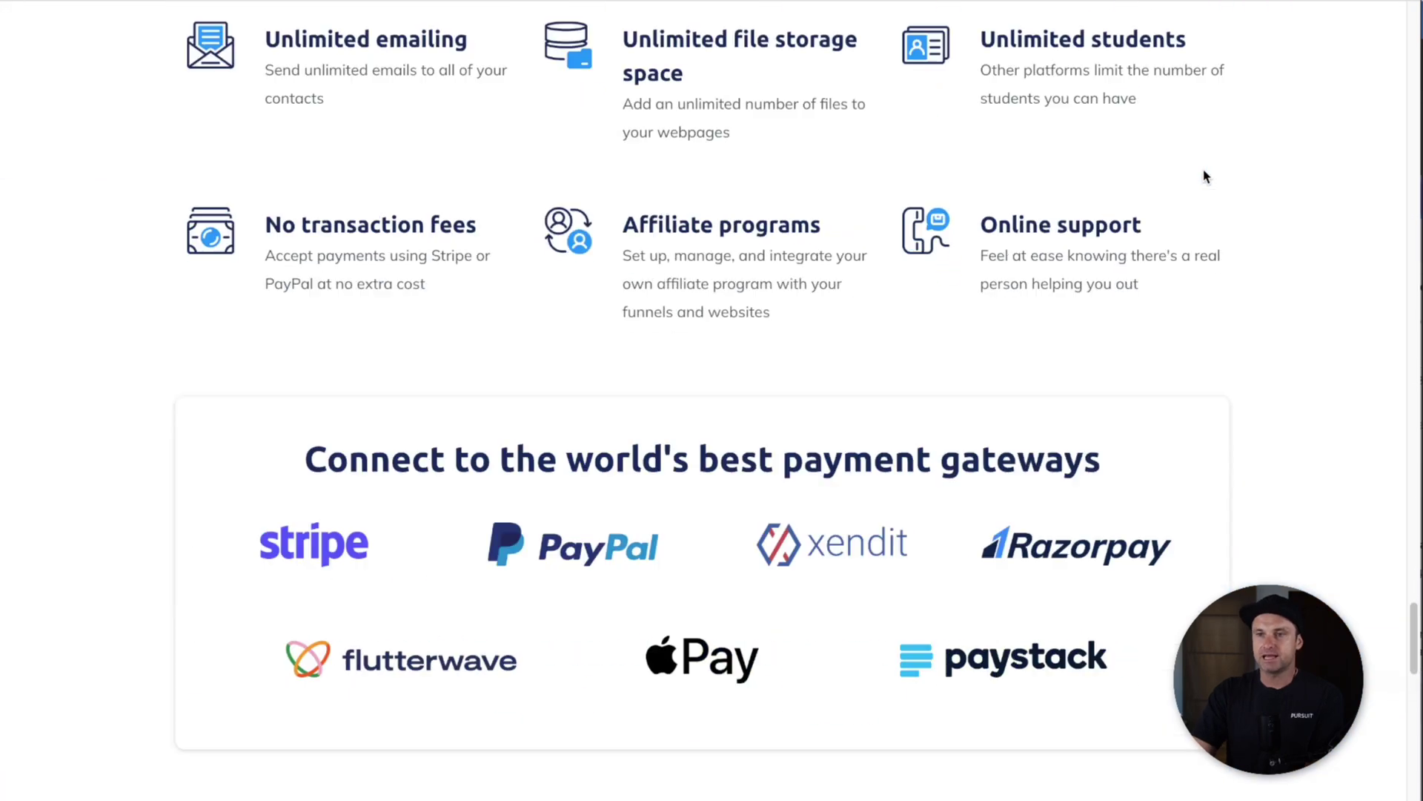
{"action": "scroll", "coordinate": [974, 314], "scroll_direction": "up", "scroll_amount": 5}
Find 'migration' on the pricing page, point out the Free migration row, then scroll back up
{"action": "key", "text": "ctrl+f"}
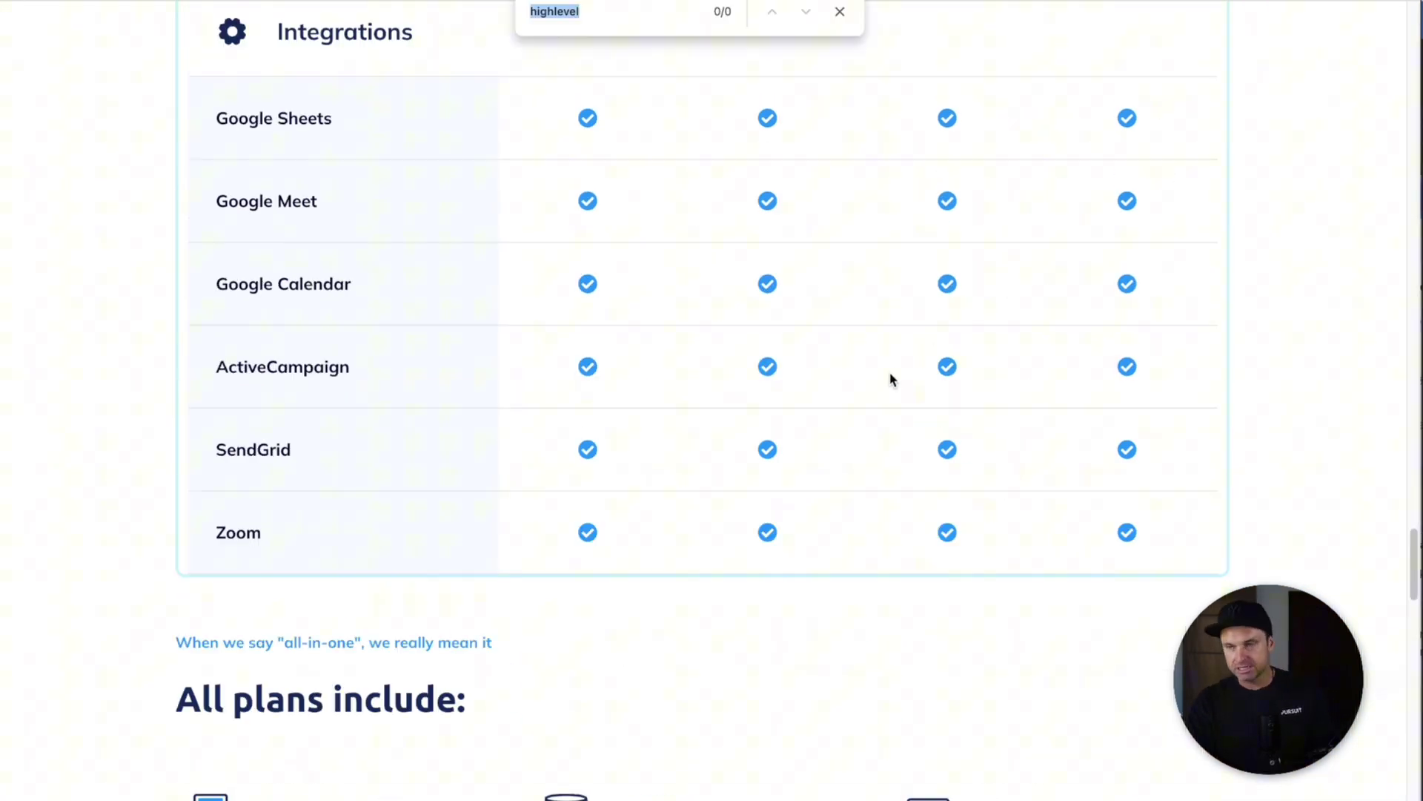
{"action": "type", "text": "migration"}
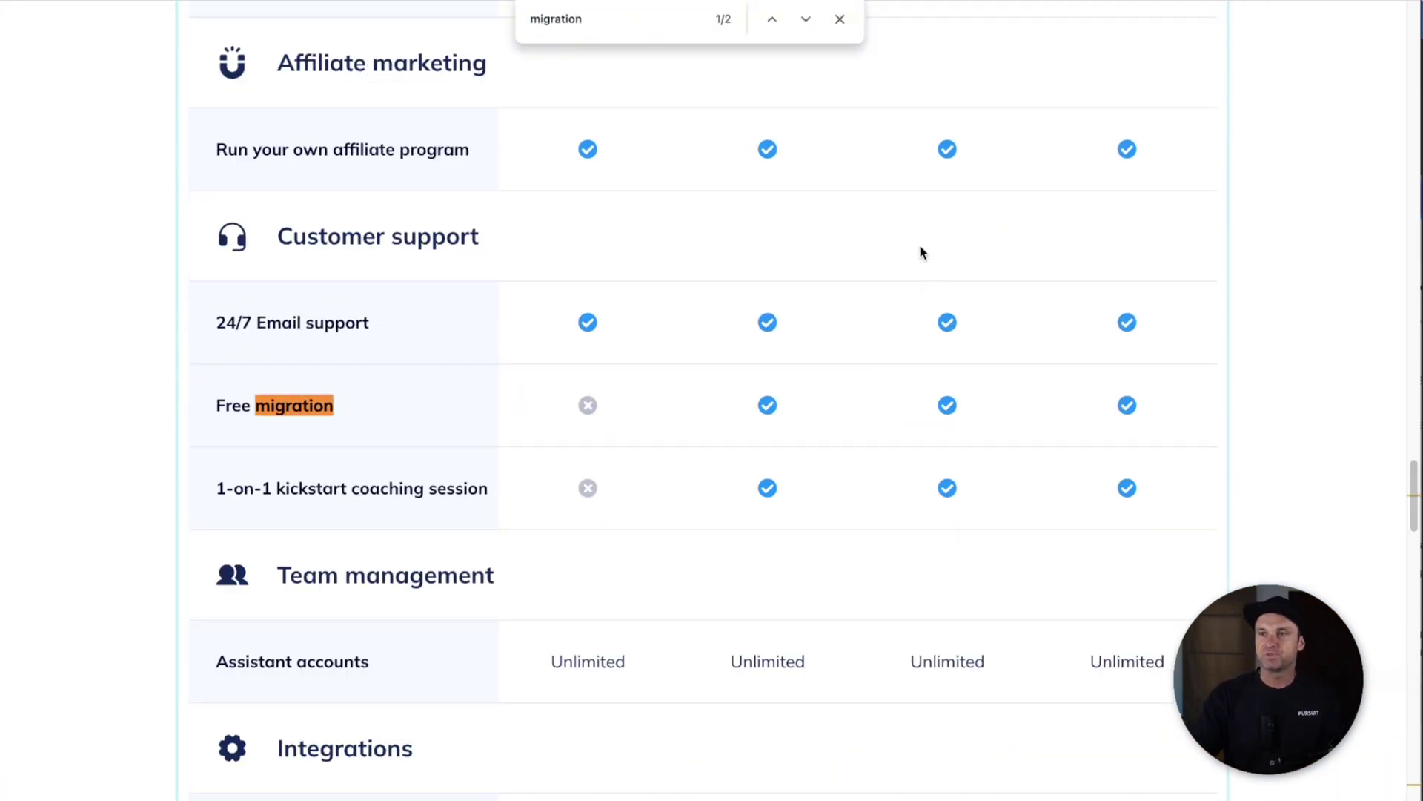
{"action": "left_click_drag", "start_coordinate": [335, 407], "coordinate": [206, 419]}
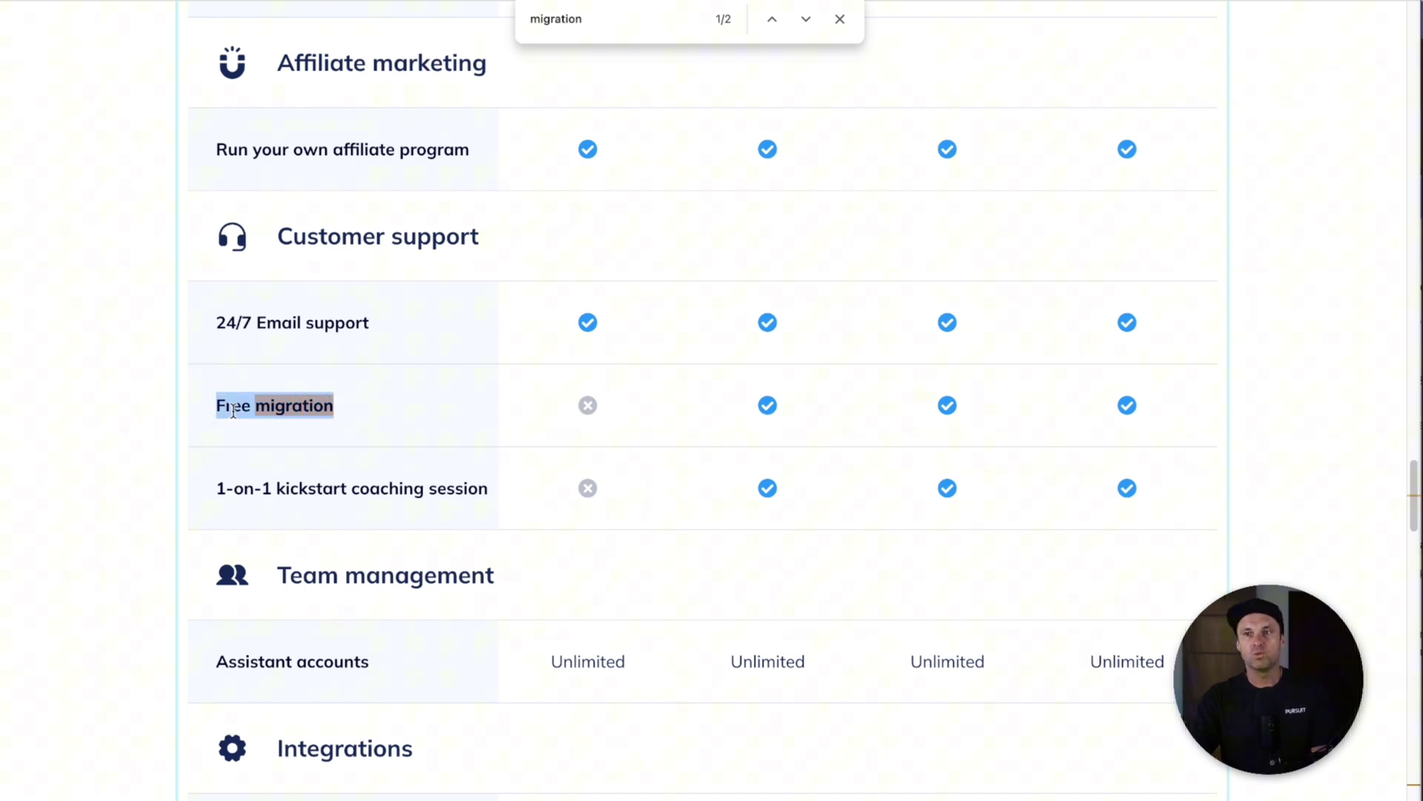
{"action": "left_click", "coordinate": [235, 410]}
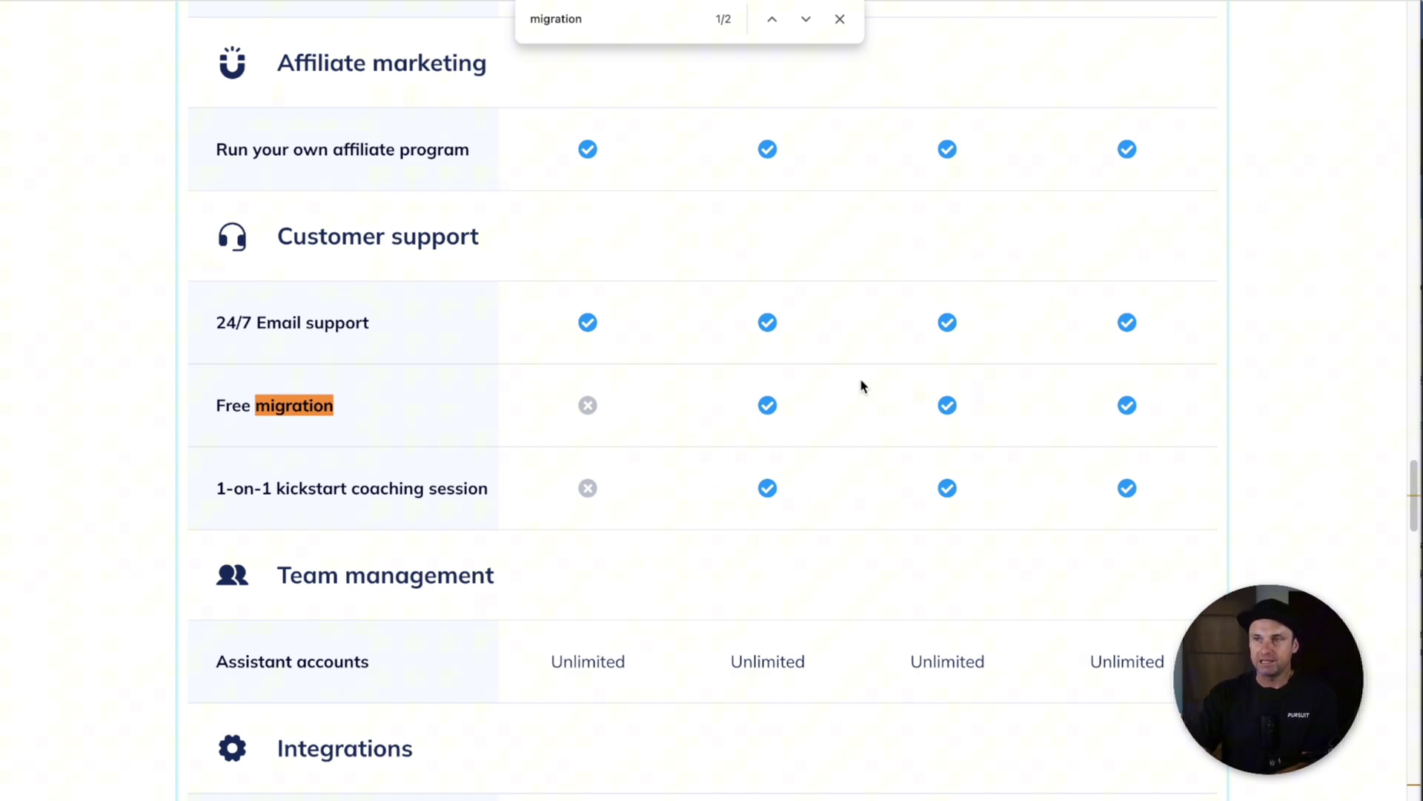
{"action": "scroll", "coordinate": [861, 384], "scroll_direction": "up", "scroll_amount": 20}
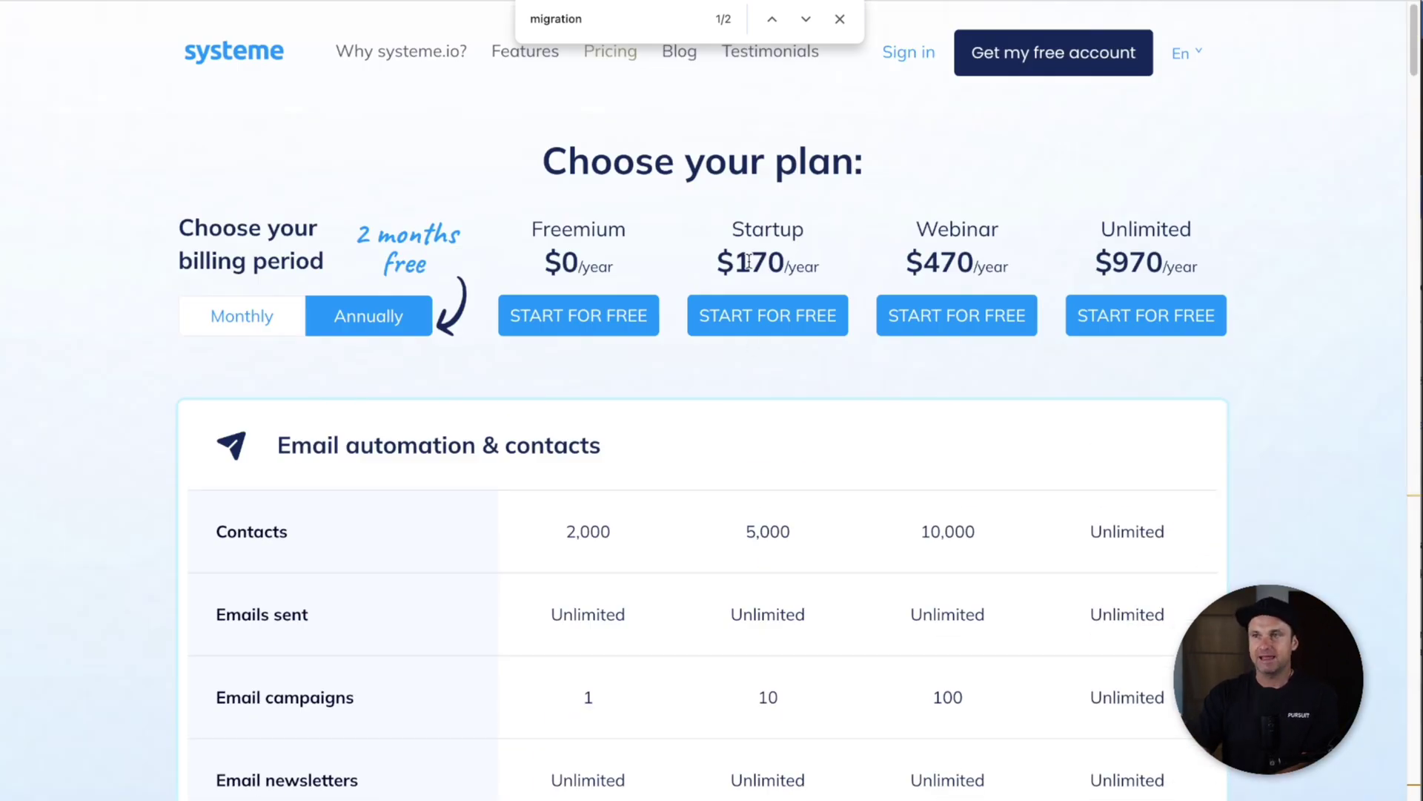
Close the find bar and point out the Startup plan's $170/year price and 5,000 contacts
{"action": "left_click_drag", "start_coordinate": [710, 263], "coordinate": [864, 286]}
{"action": "left_click", "coordinate": [838, 20]}
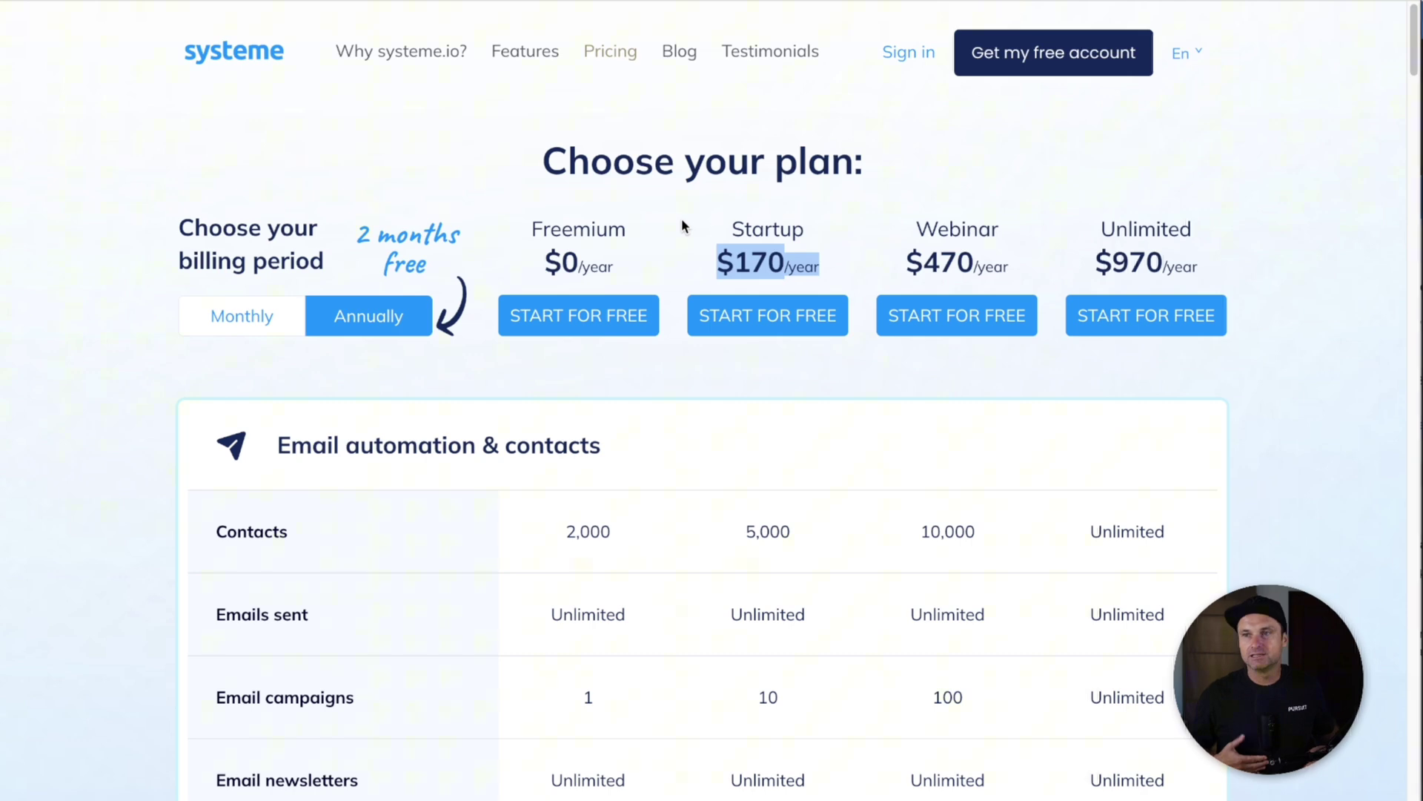
{"action": "left_click_drag", "start_coordinate": [791, 531], "coordinate": [783, 527]}
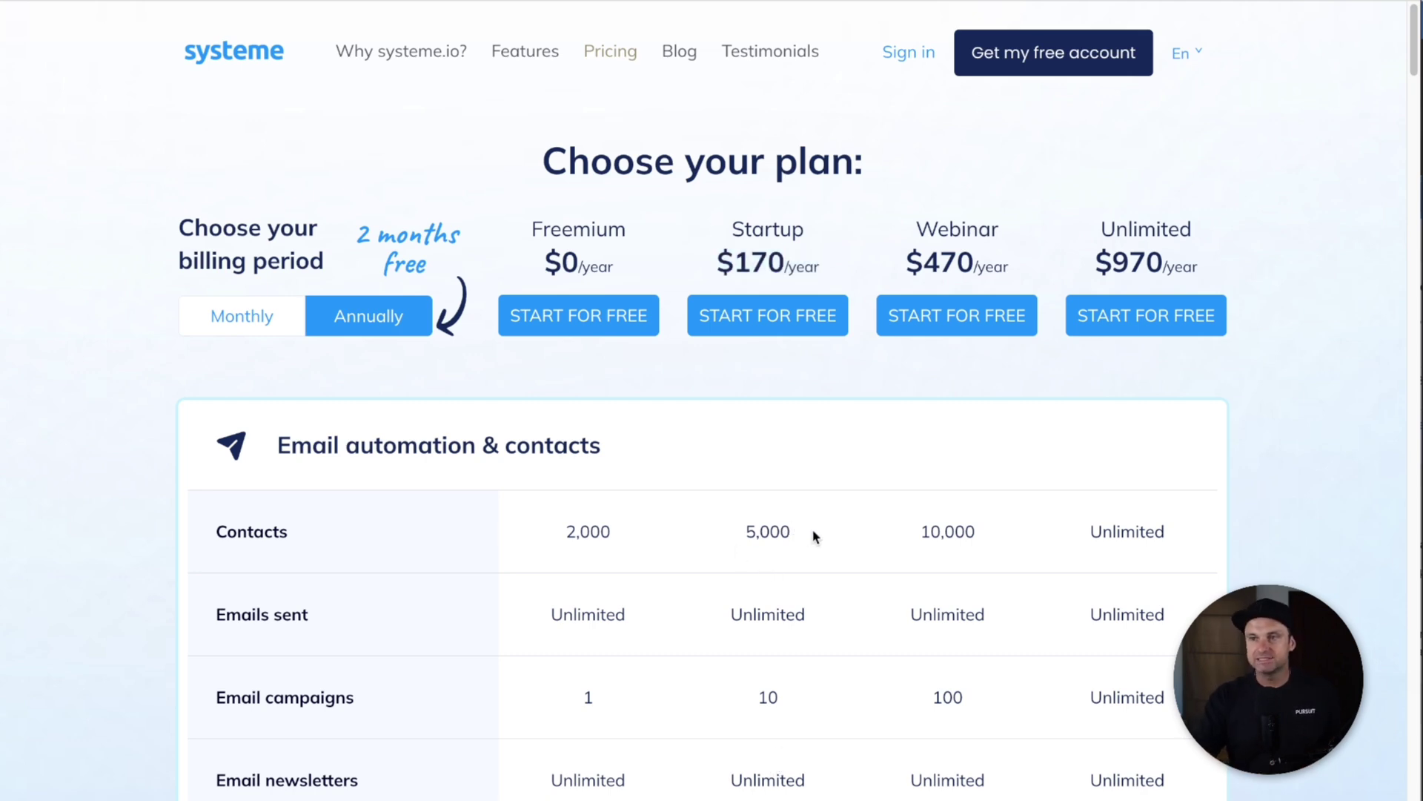
{"action": "scroll", "coordinate": [822, 511], "scroll_direction": "down", "scroll_amount": 2}
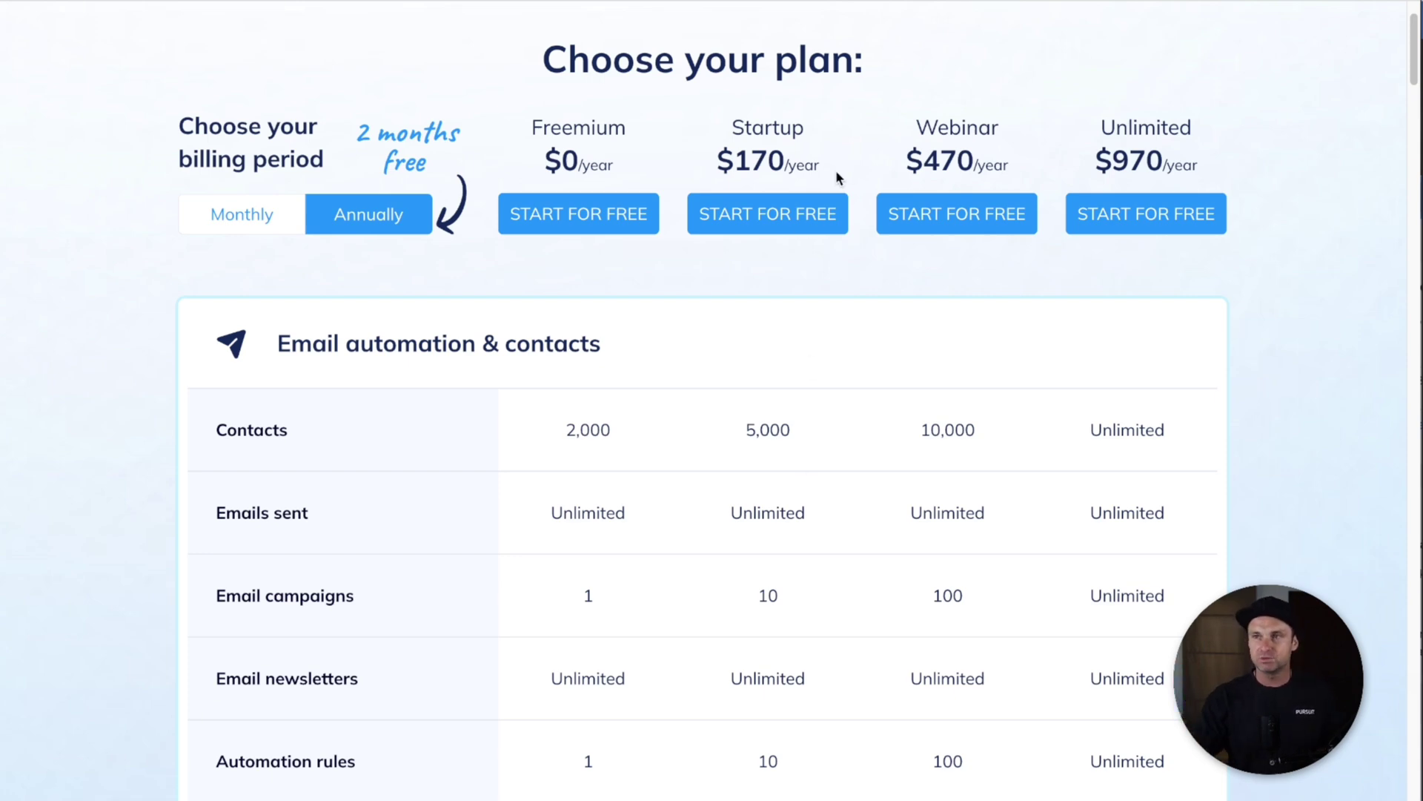
Highlight the Startup, Webinar and Unlimited annual prices, then switch to Kajabi's offer page
{"action": "left_click_drag", "start_coordinate": [831, 170], "coordinate": [1248, 178]}
{"action": "left_click", "coordinate": [1248, 178]}
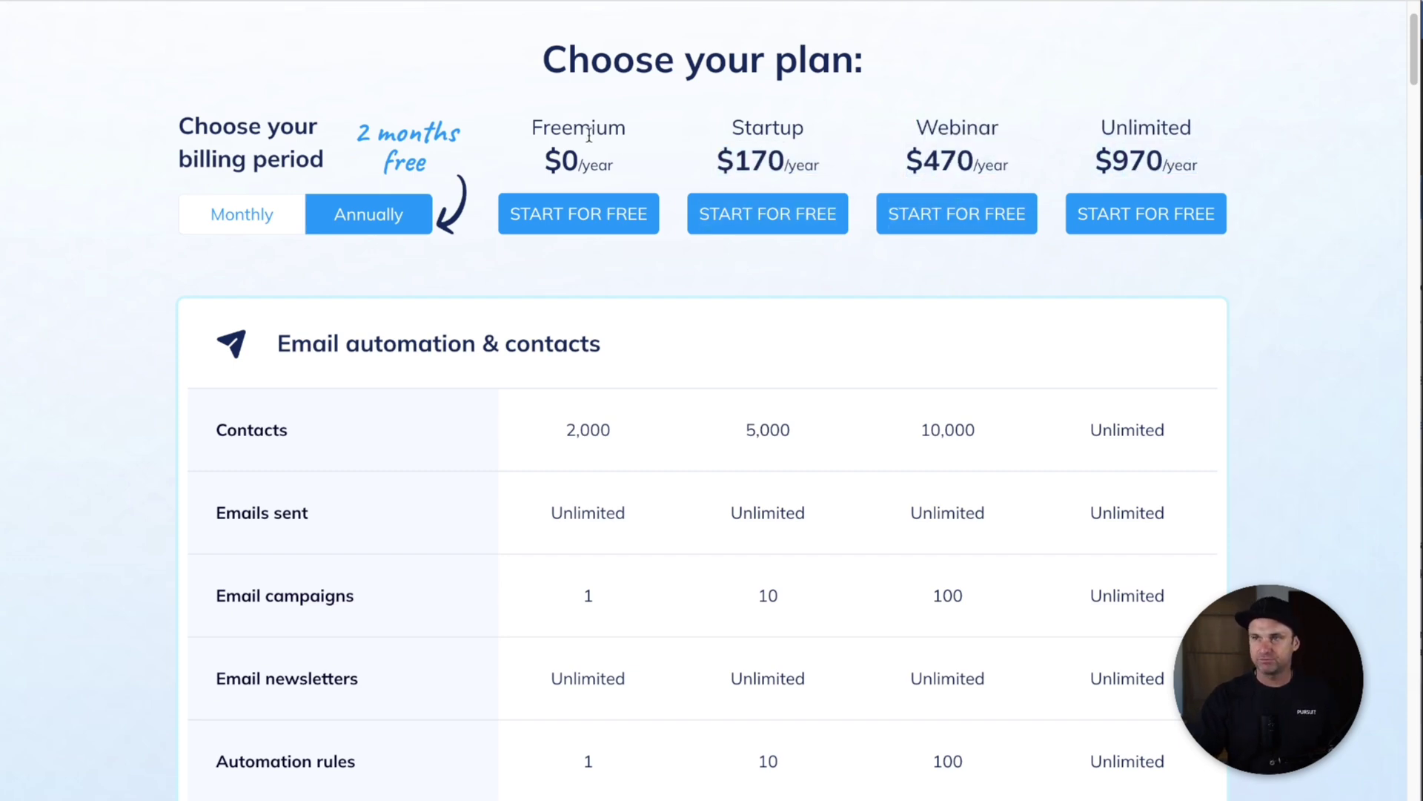
{"action": "left_click_drag", "start_coordinate": [801, 123], "coordinate": [1233, 168]}
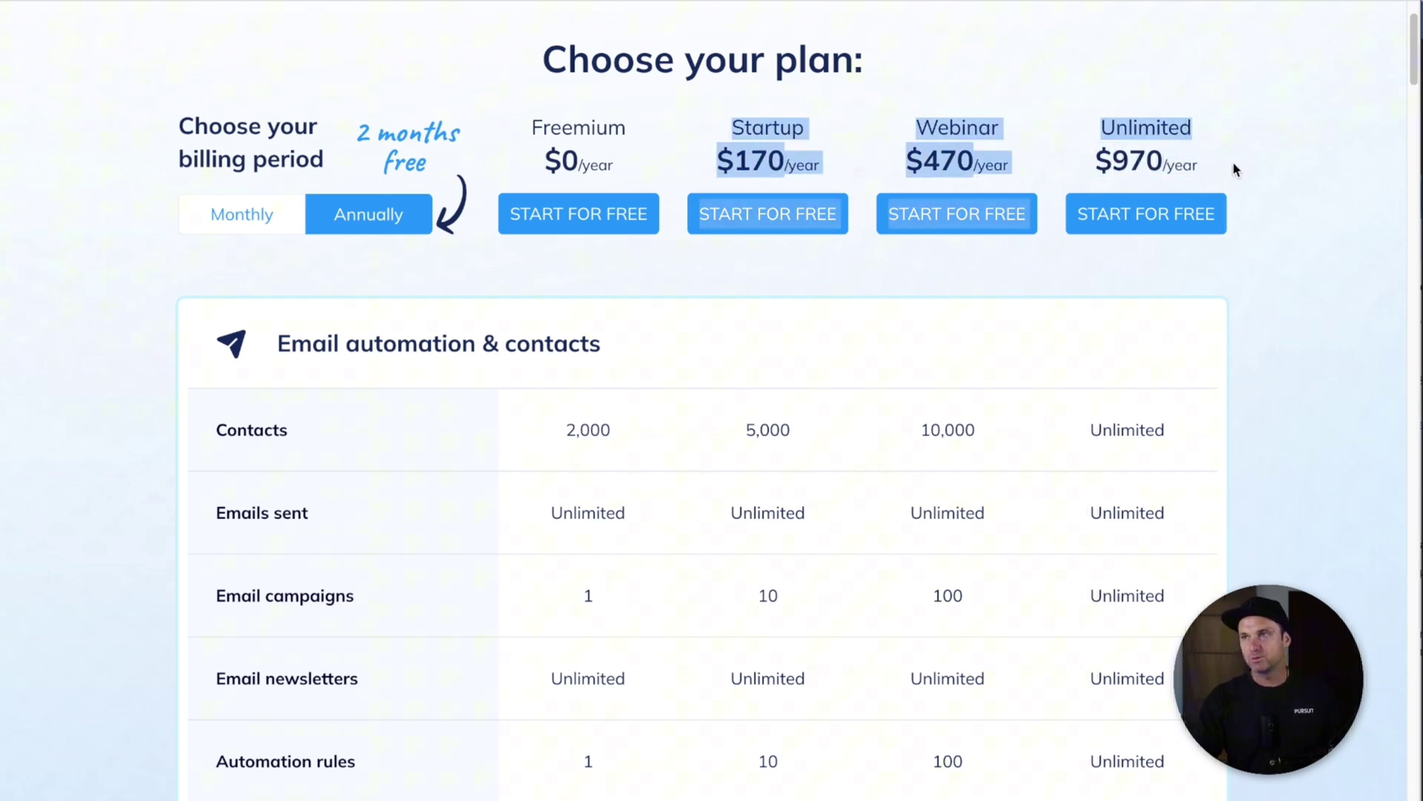
{"action": "left_click", "coordinate": [1238, 163]}
{"action": "left_click_drag", "start_coordinate": [1095, 159], "coordinate": [1138, 159]}
{"action": "left_click", "coordinate": [1234, 158]}
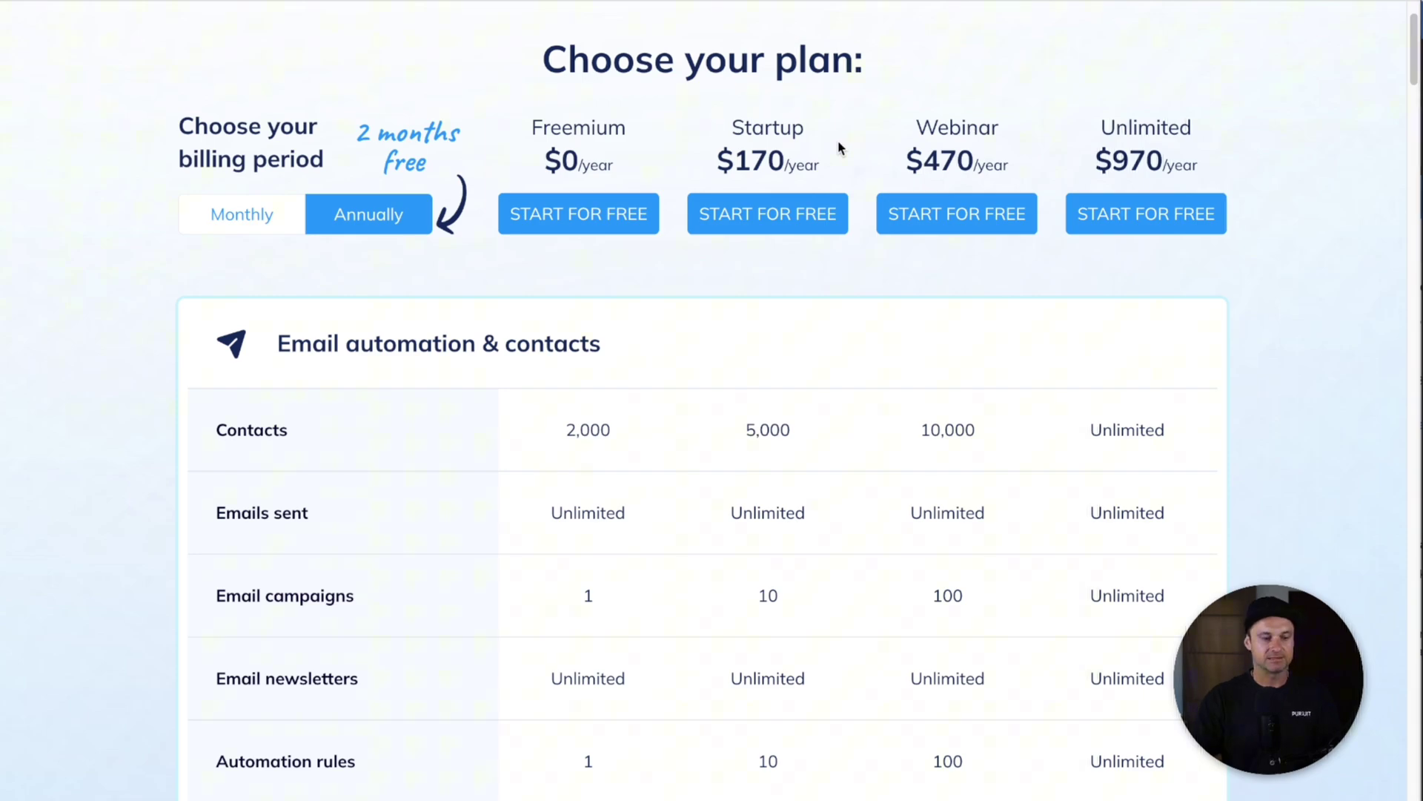
{"action": "left_click", "coordinate": [1038, 2]}
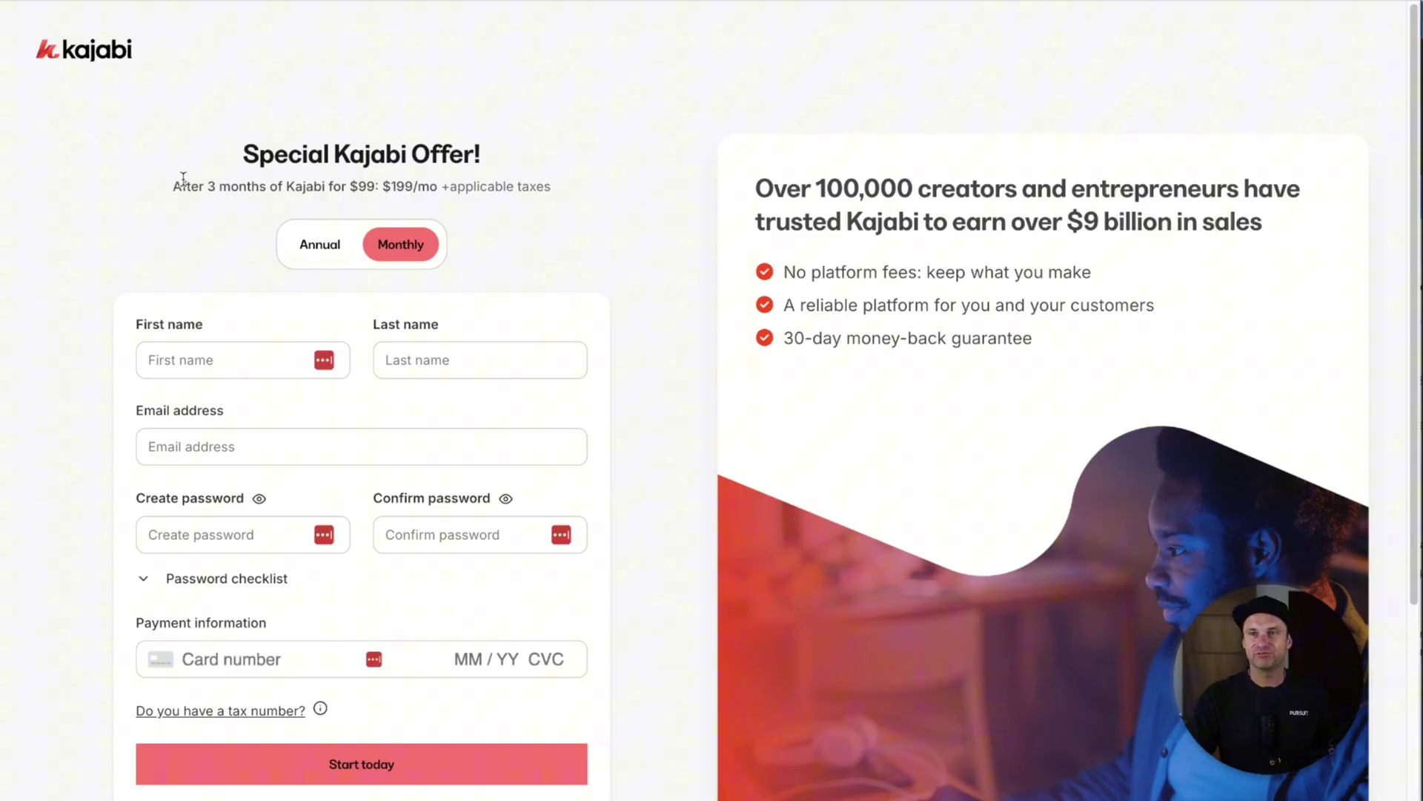
Highlight Kajabi's offer terms, $99 for 3 months then $199/mo, then return to Systeme.io
{"action": "left_click_drag", "start_coordinate": [173, 186], "coordinate": [223, 186]}
{"action": "left_click_drag", "start_coordinate": [335, 154], "coordinate": [481, 153]}
{"action": "left_click", "coordinate": [347, 180]}
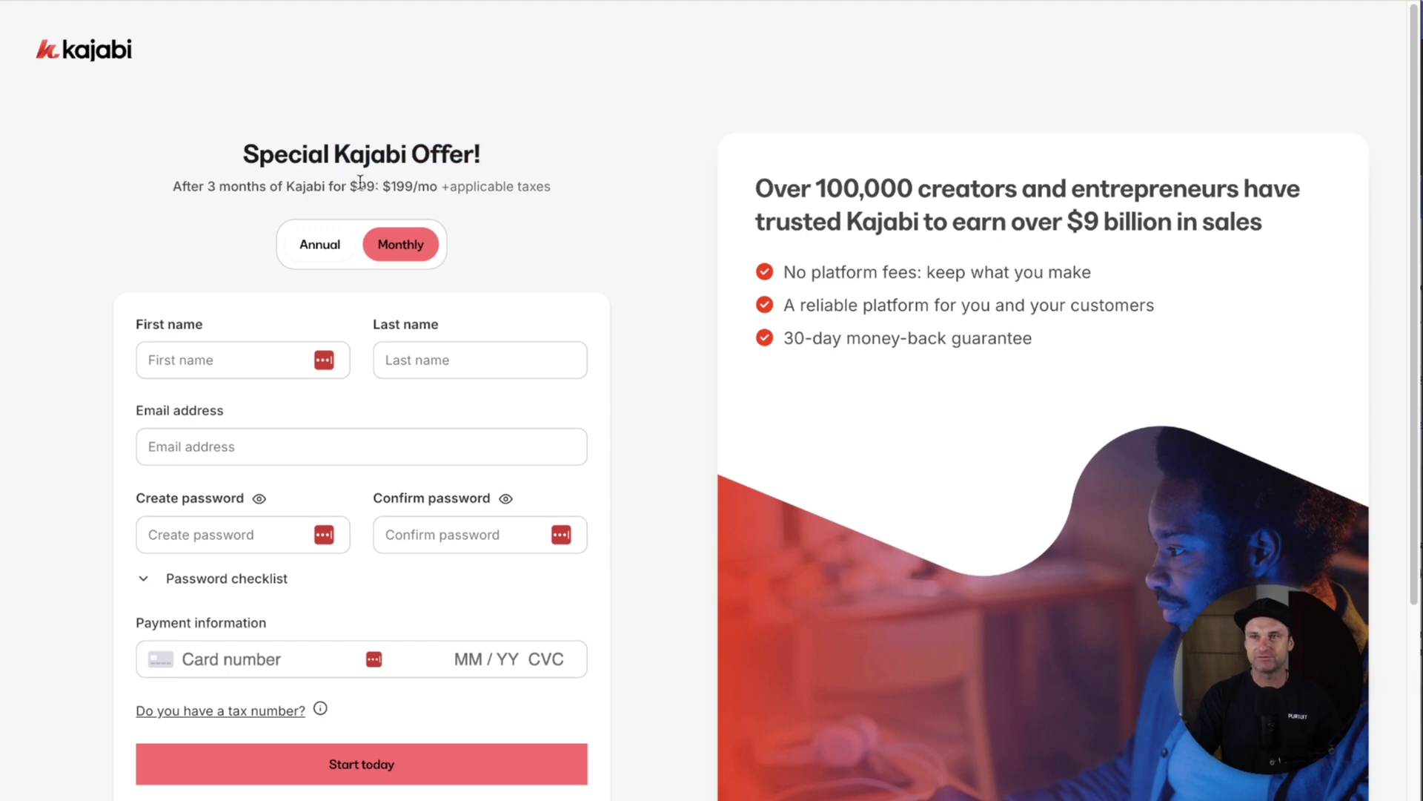
{"action": "left_click_drag", "start_coordinate": [381, 186], "coordinate": [430, 186]}
{"action": "left_click_drag", "start_coordinate": [201, 186], "coordinate": [361, 179]}
{"action": "left_click", "coordinate": [367, 178]}
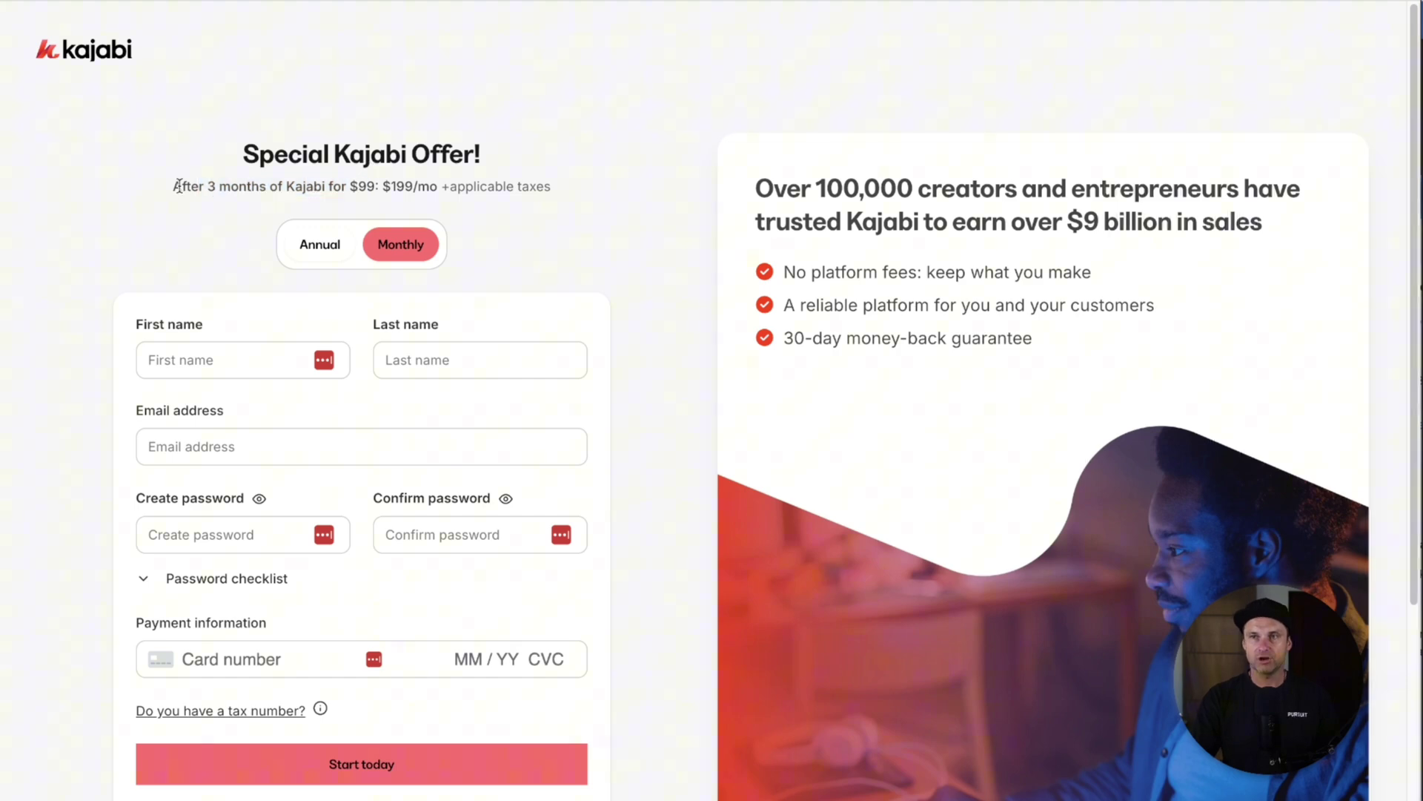
{"action": "left_click_drag", "start_coordinate": [173, 186], "coordinate": [267, 186]}
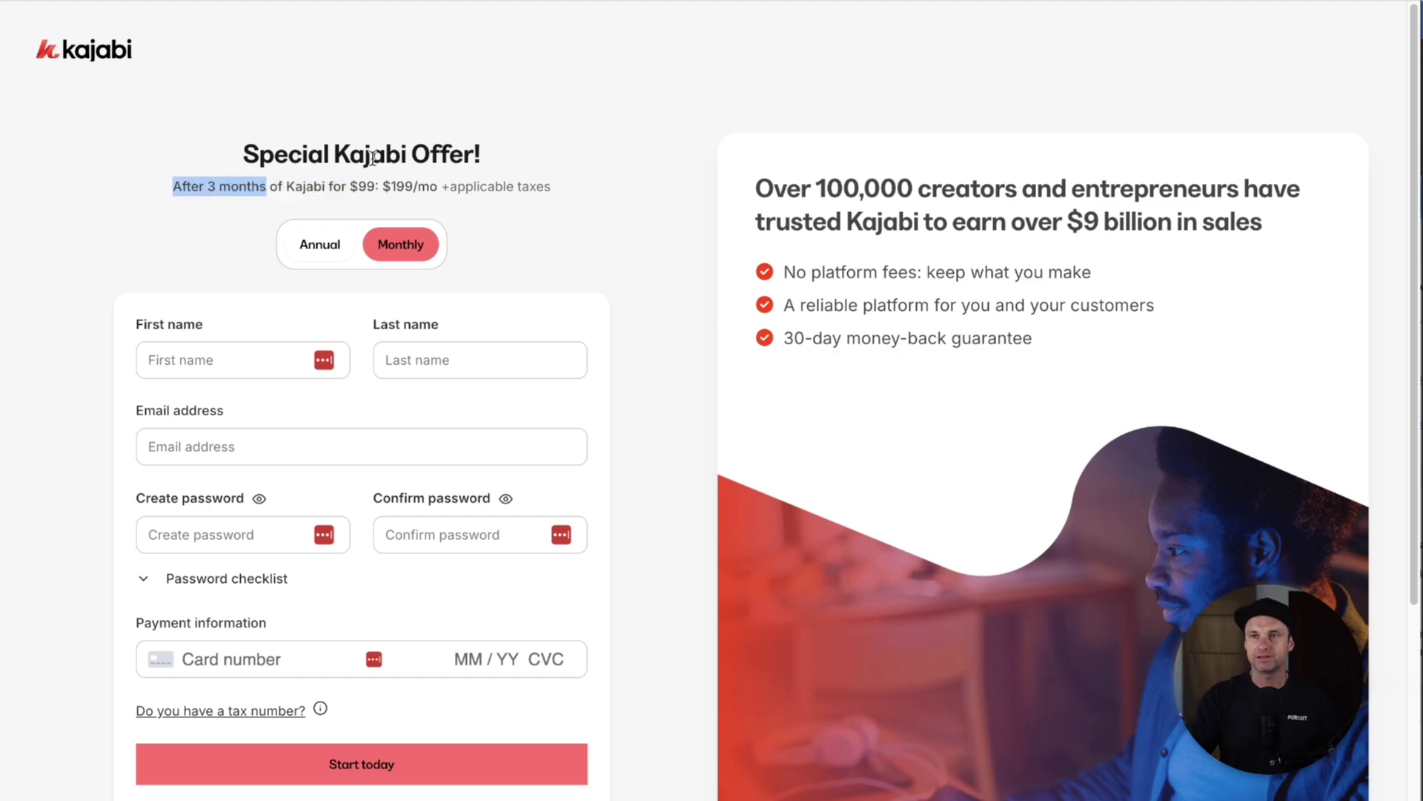
{"action": "double_click", "coordinate": [355, 186]}
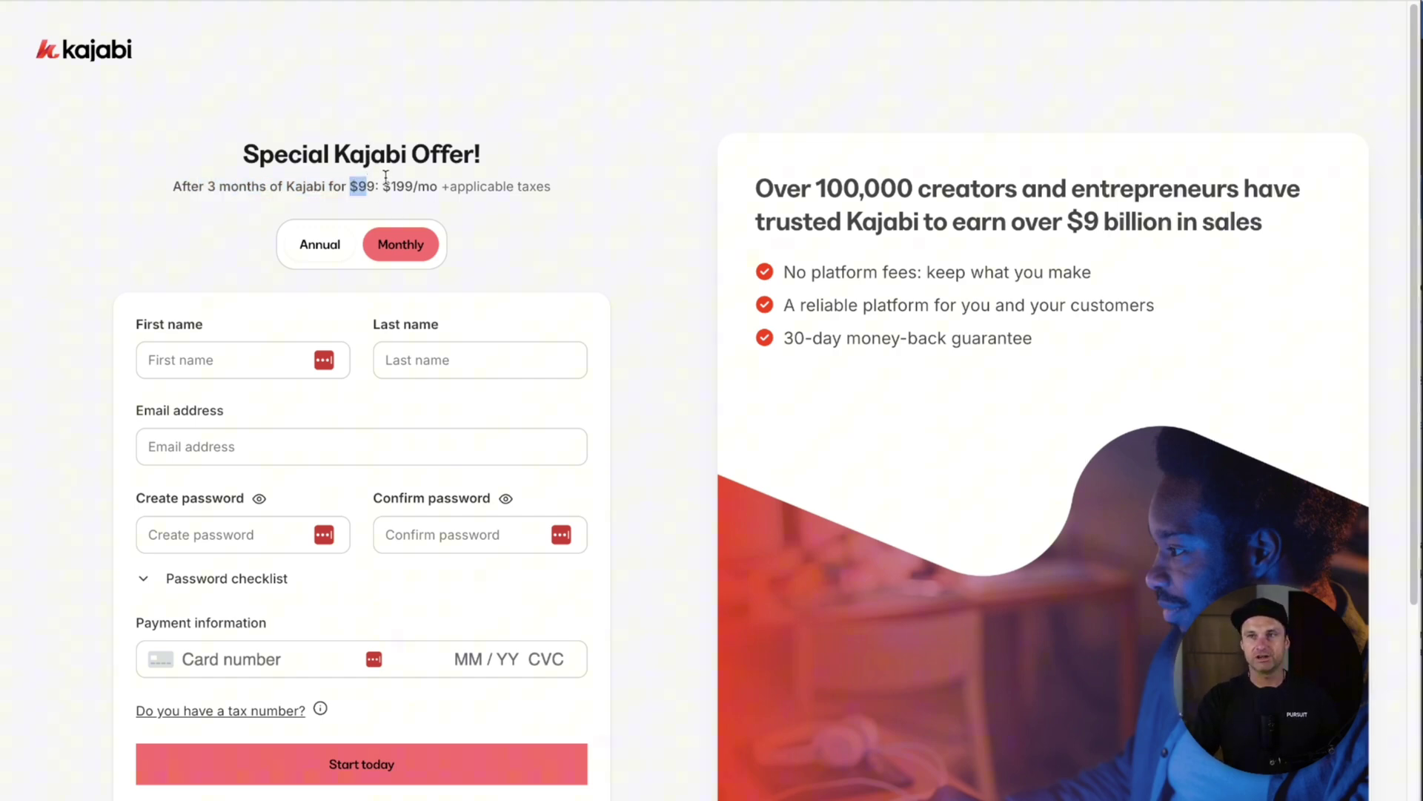
{"action": "triple_click", "coordinate": [435, 185]}
{"action": "left_click", "coordinate": [429, 180]}
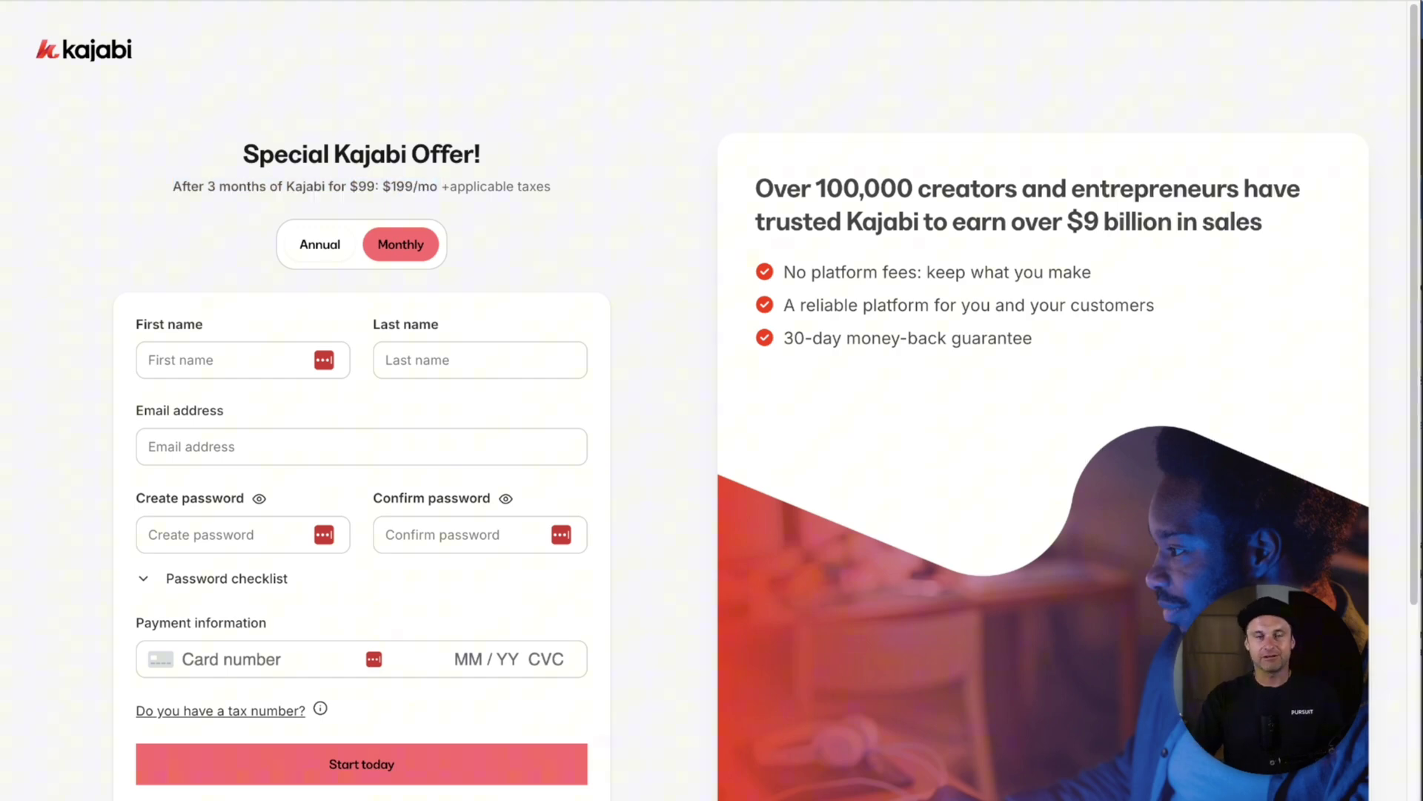
{"action": "left_click", "coordinate": [149, 2]}
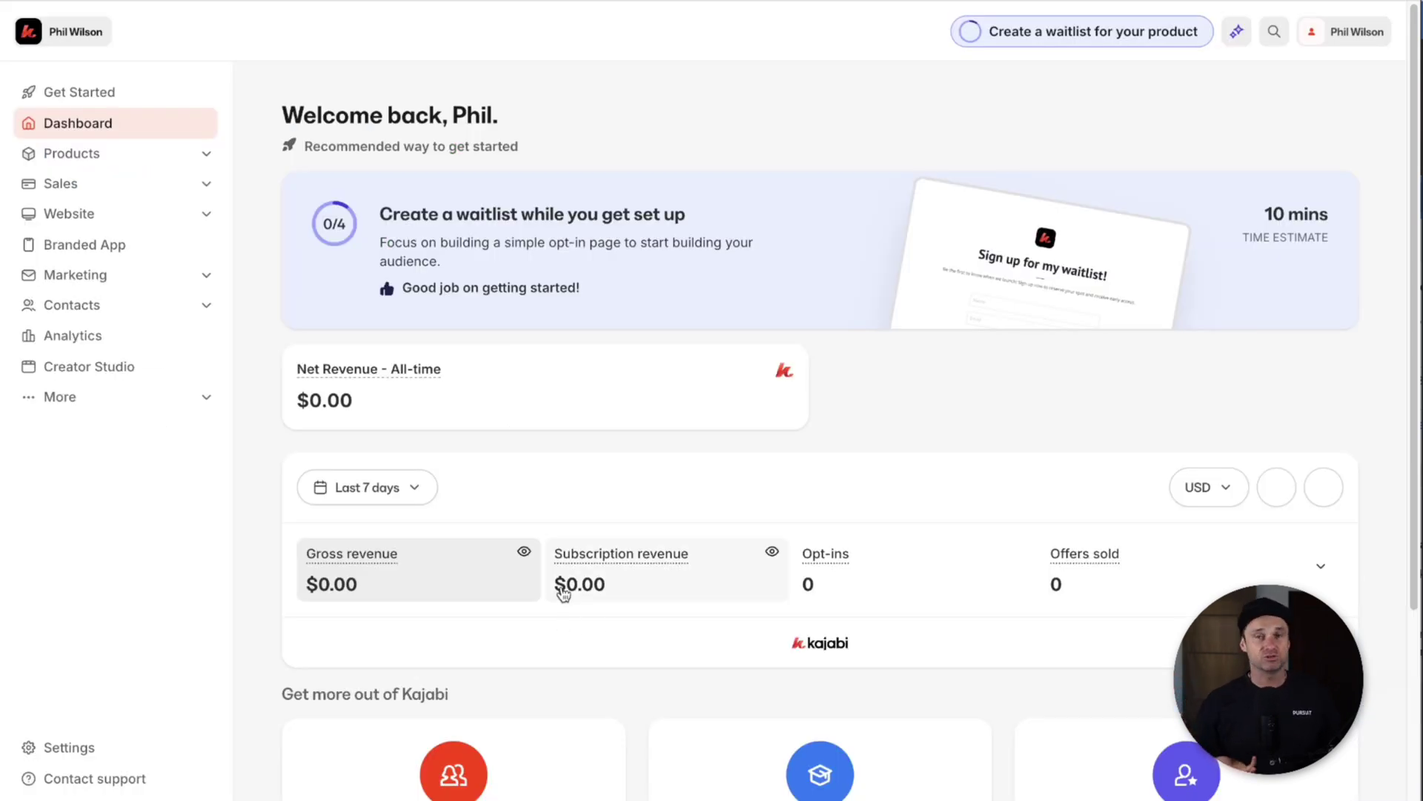
{"action": "mouse_move", "coordinate": [581, 552]}
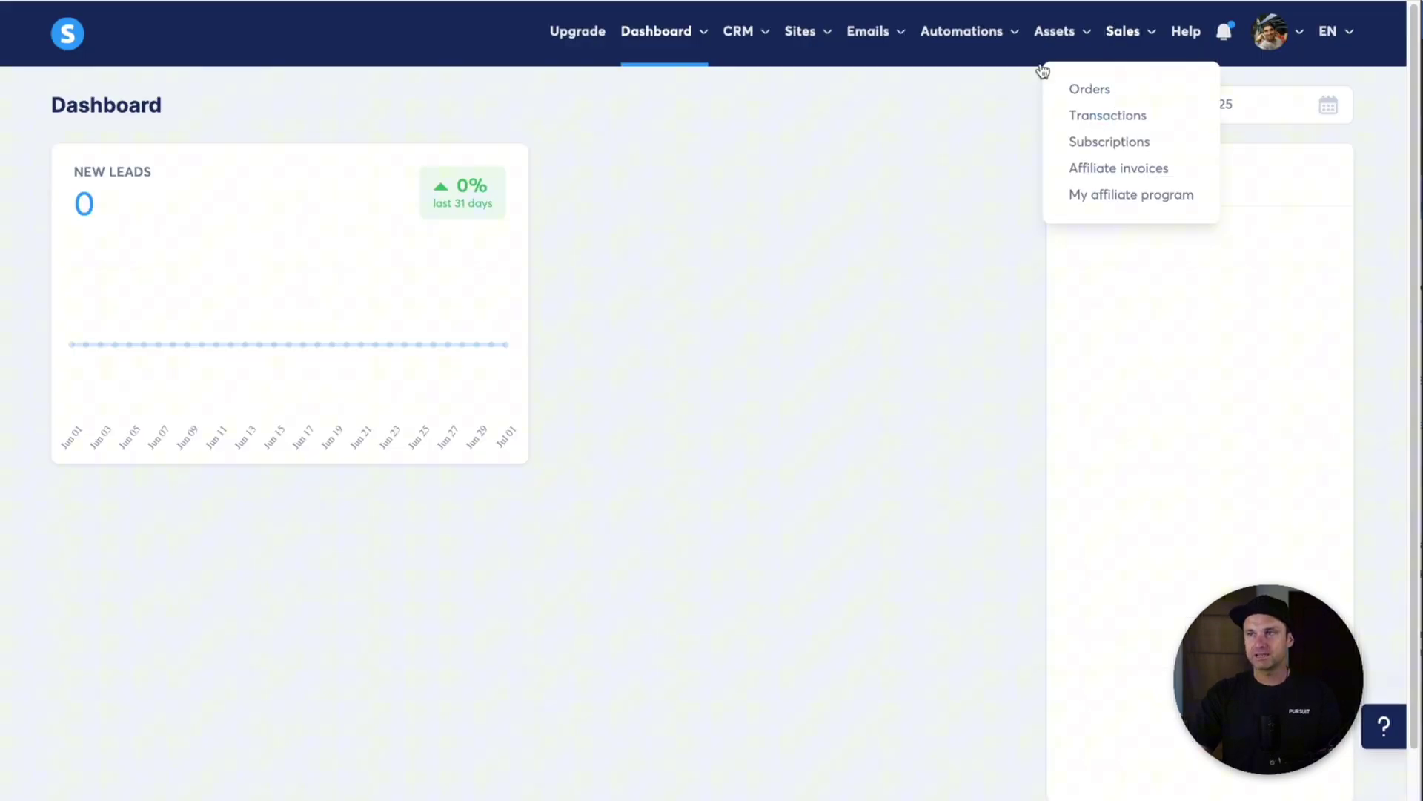
Open Kajabi's product list, then preview the YouTube Demo course in student view
{"action": "mouse_move", "coordinate": [1053, 32]}
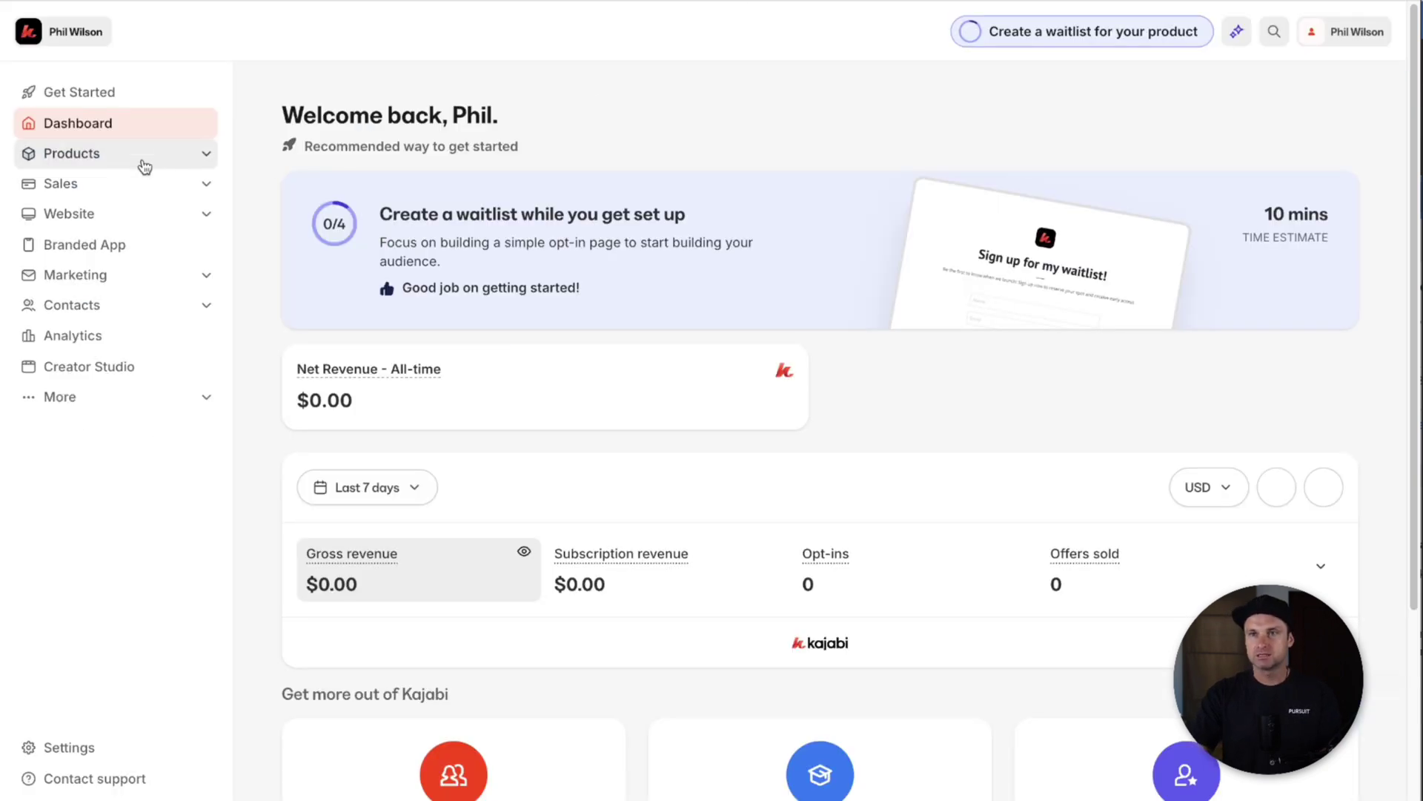
{"action": "left_click", "coordinate": [144, 160]}
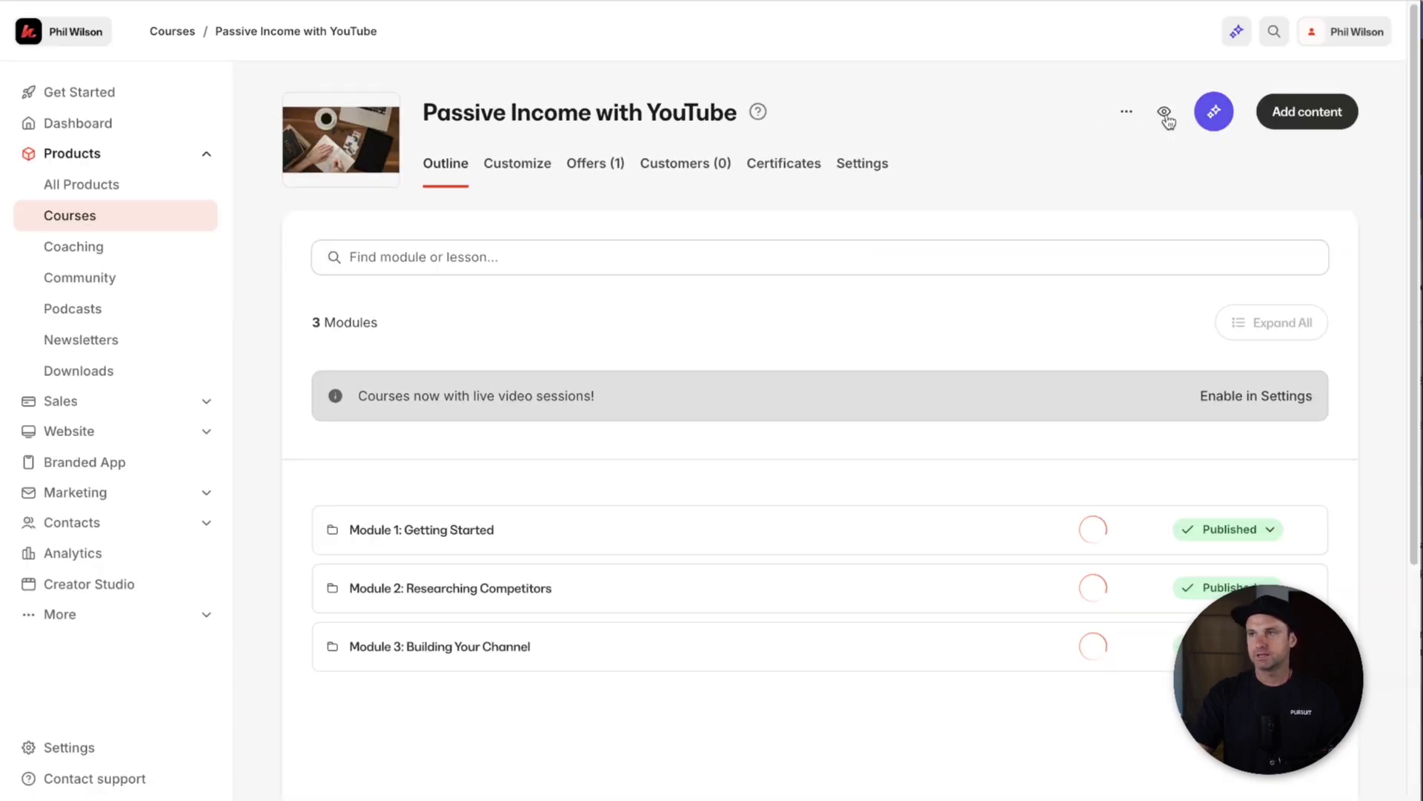
{"action": "left_click", "coordinate": [1165, 115]}
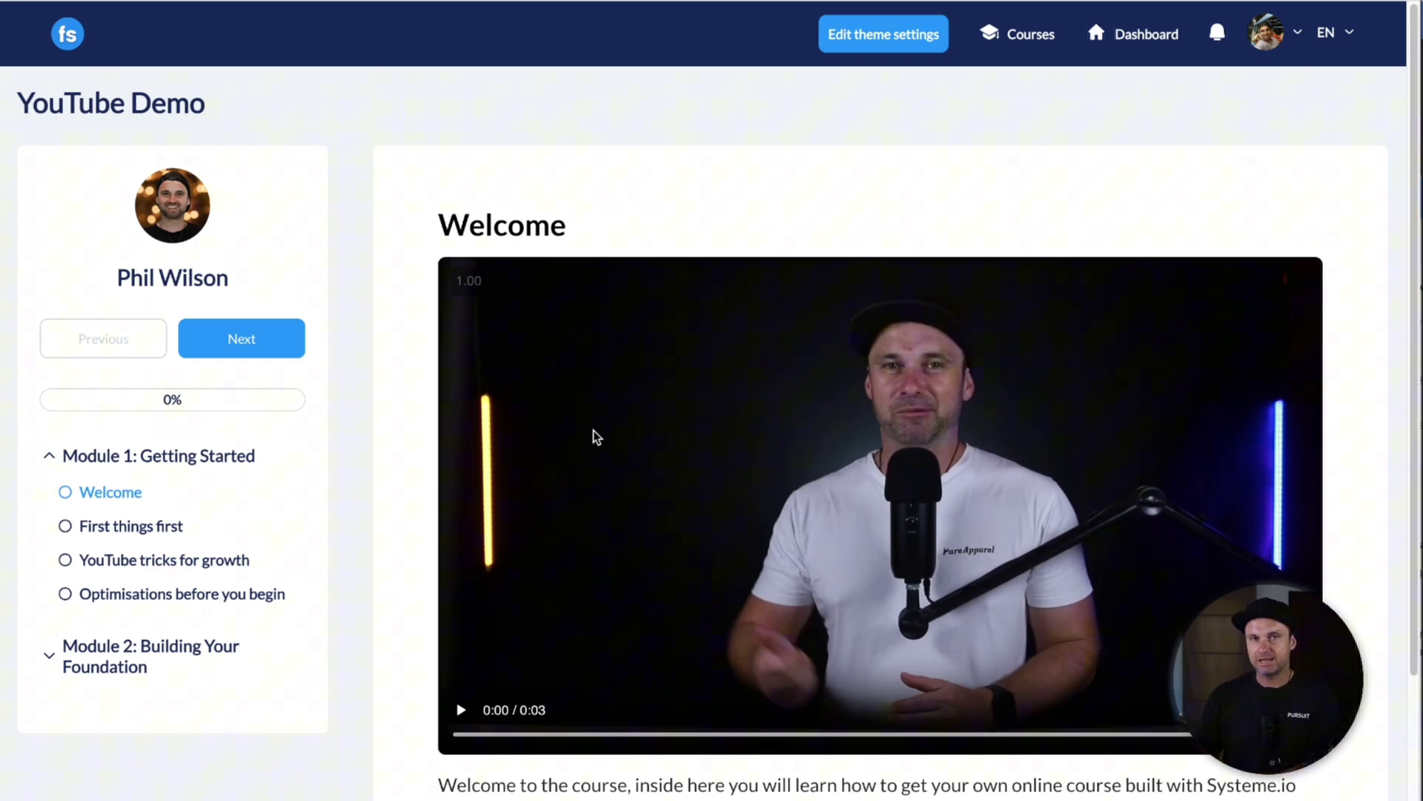
{"action": "scroll", "coordinate": [614, 406], "scroll_direction": "down", "scroll_amount": 2}
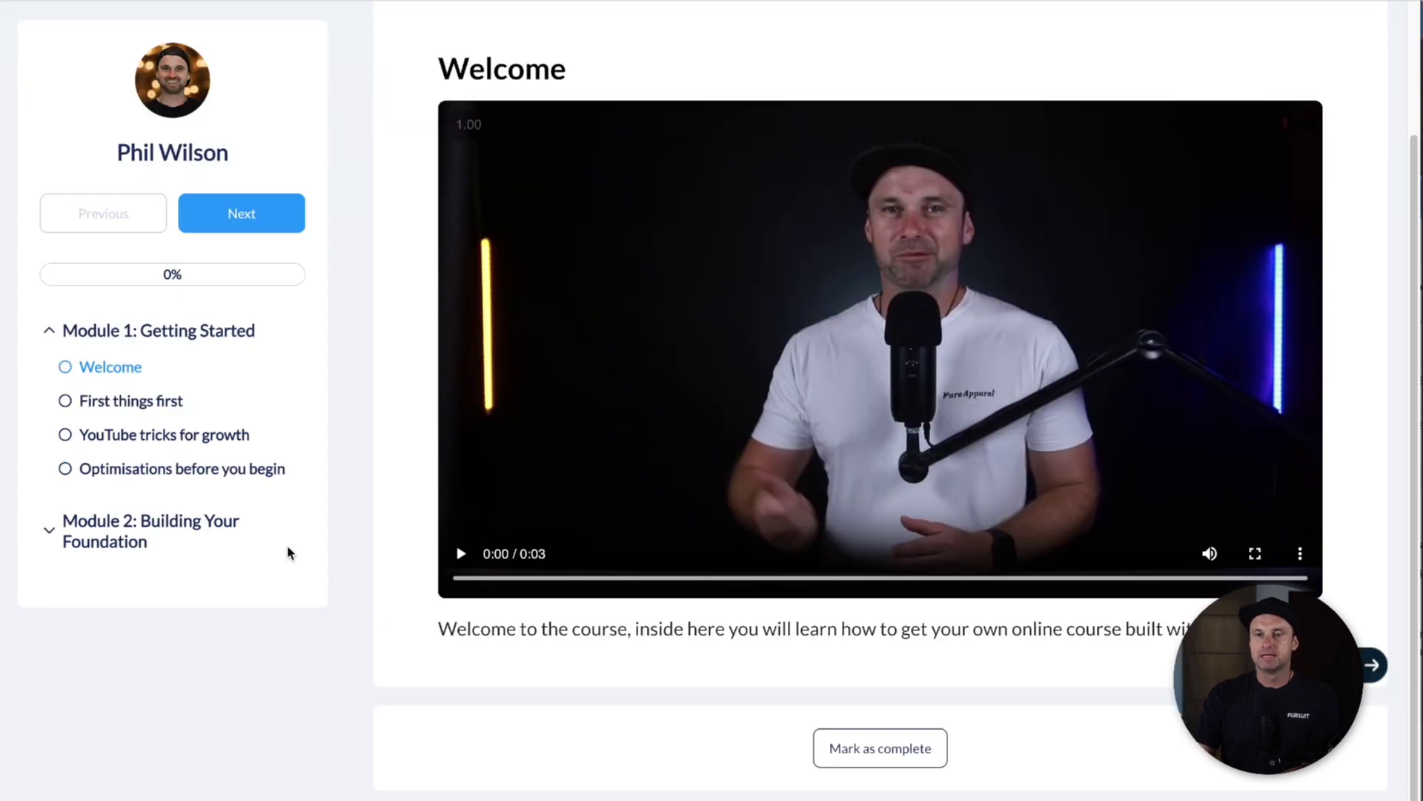
{"action": "left_click", "coordinate": [63, 329]}
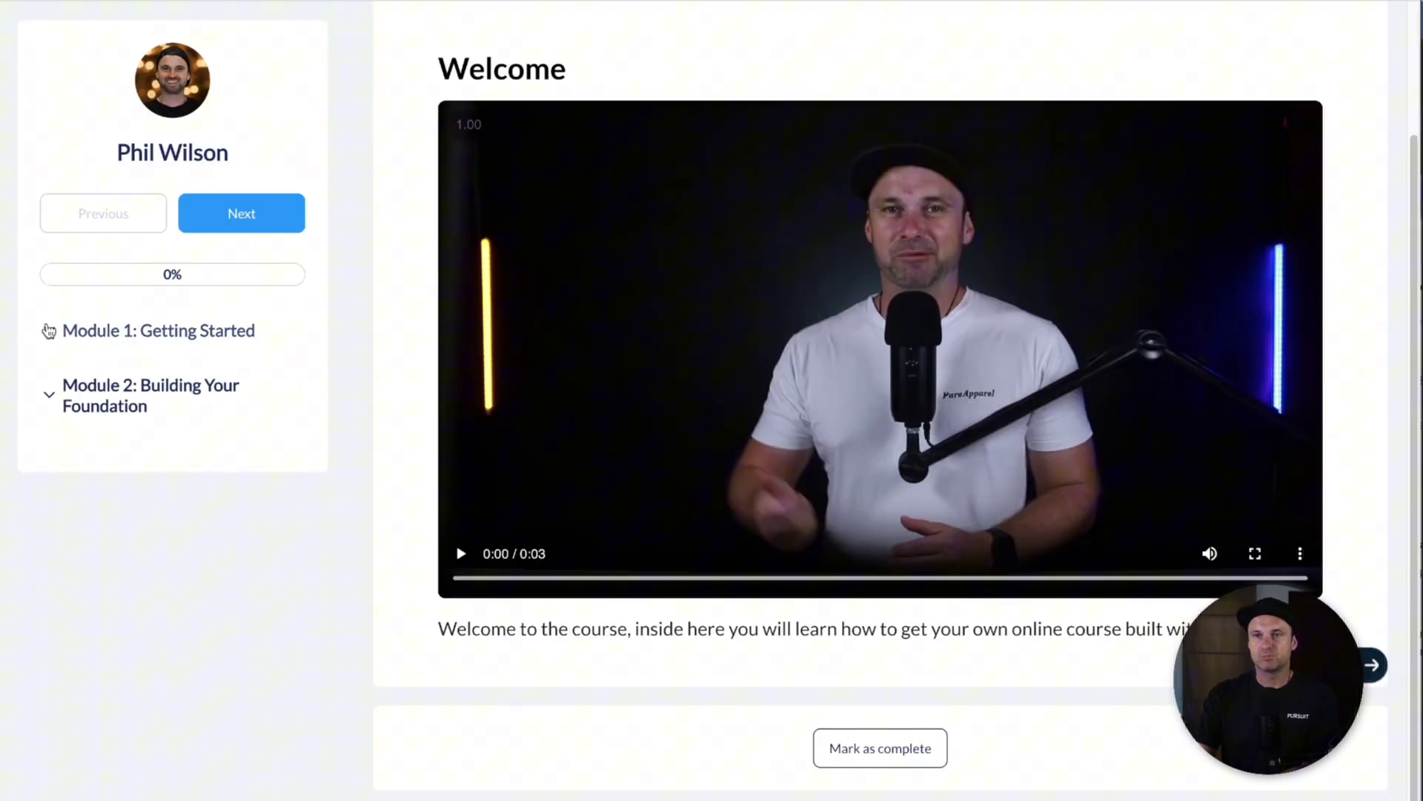
{"action": "left_click", "coordinate": [49, 328]}
{"action": "left_click", "coordinate": [50, 524]}
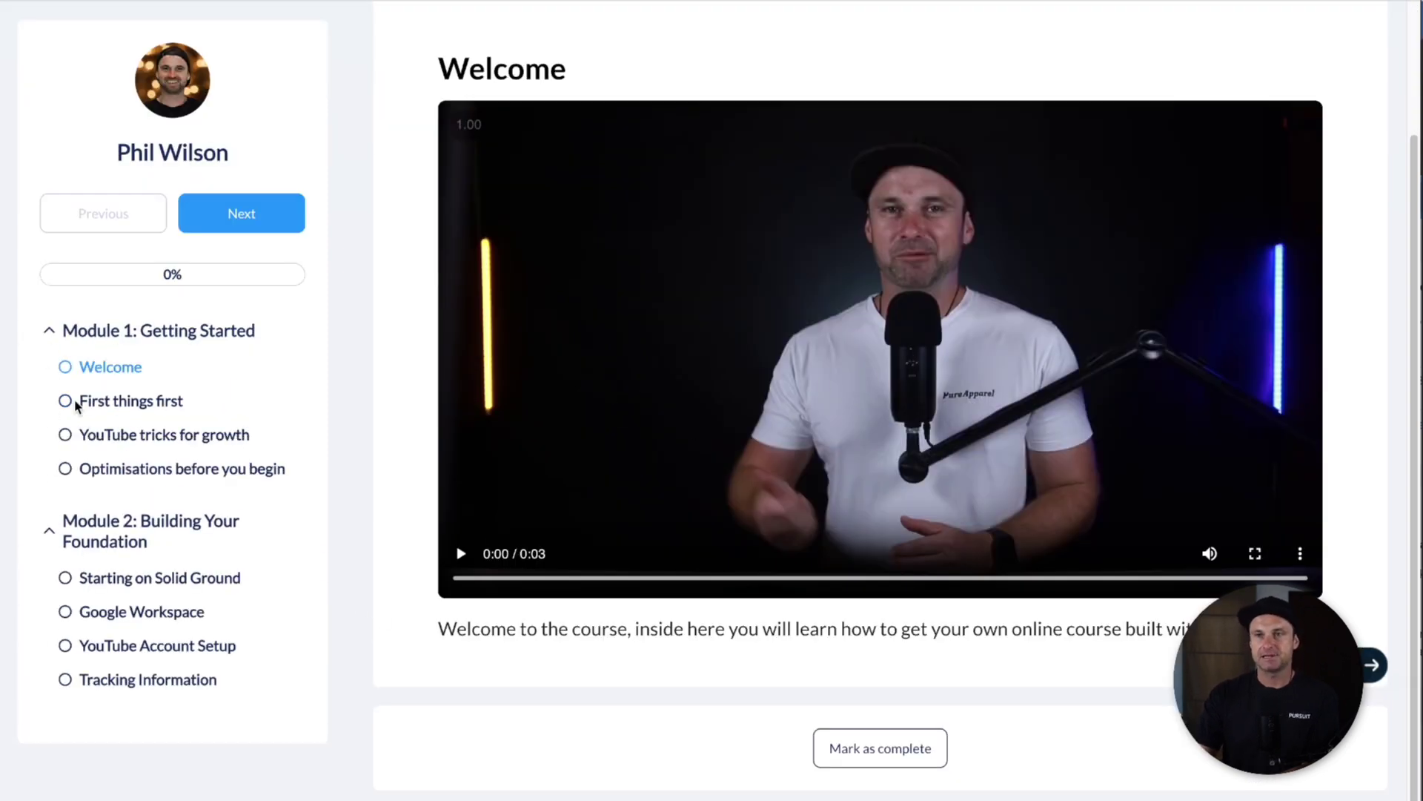
{"action": "left_click", "coordinate": [48, 526]}
{"action": "left_click", "coordinate": [49, 330]}
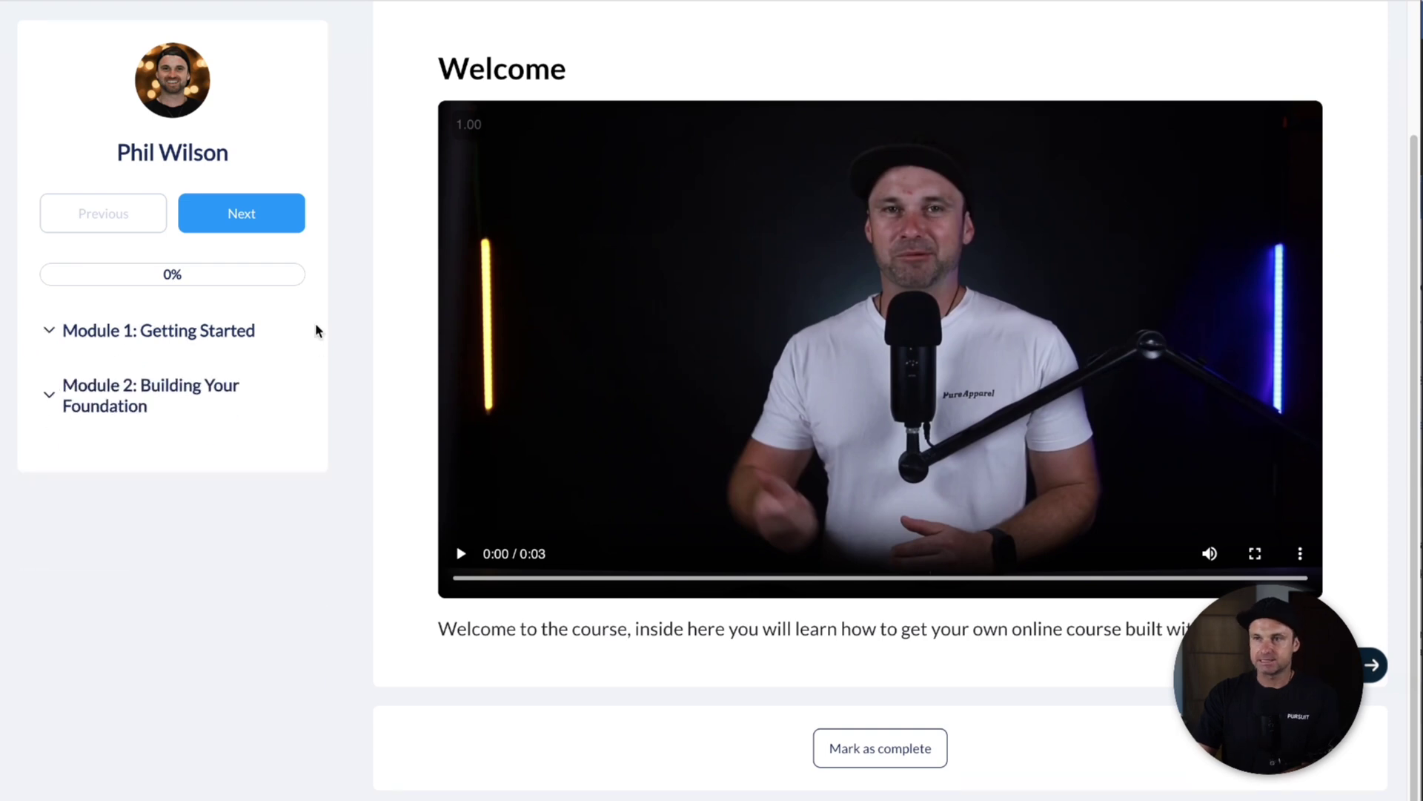
{"action": "scroll", "coordinate": [989, 370], "scroll_direction": "up", "scroll_amount": 2}
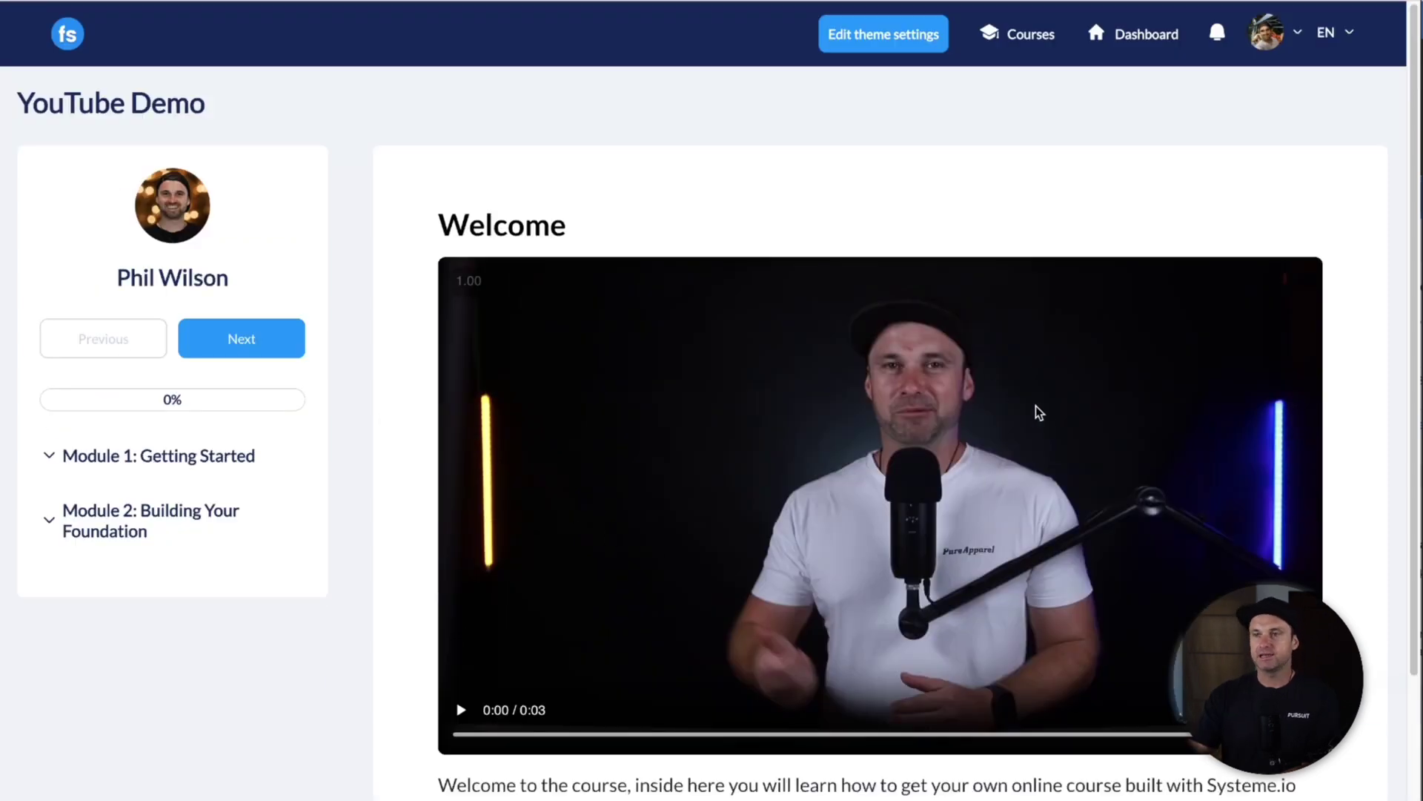
{"action": "right_click", "coordinate": [751, 376]}
{"action": "left_click", "coordinate": [732, 361]}
{"action": "right_click", "coordinate": [683, 329]}
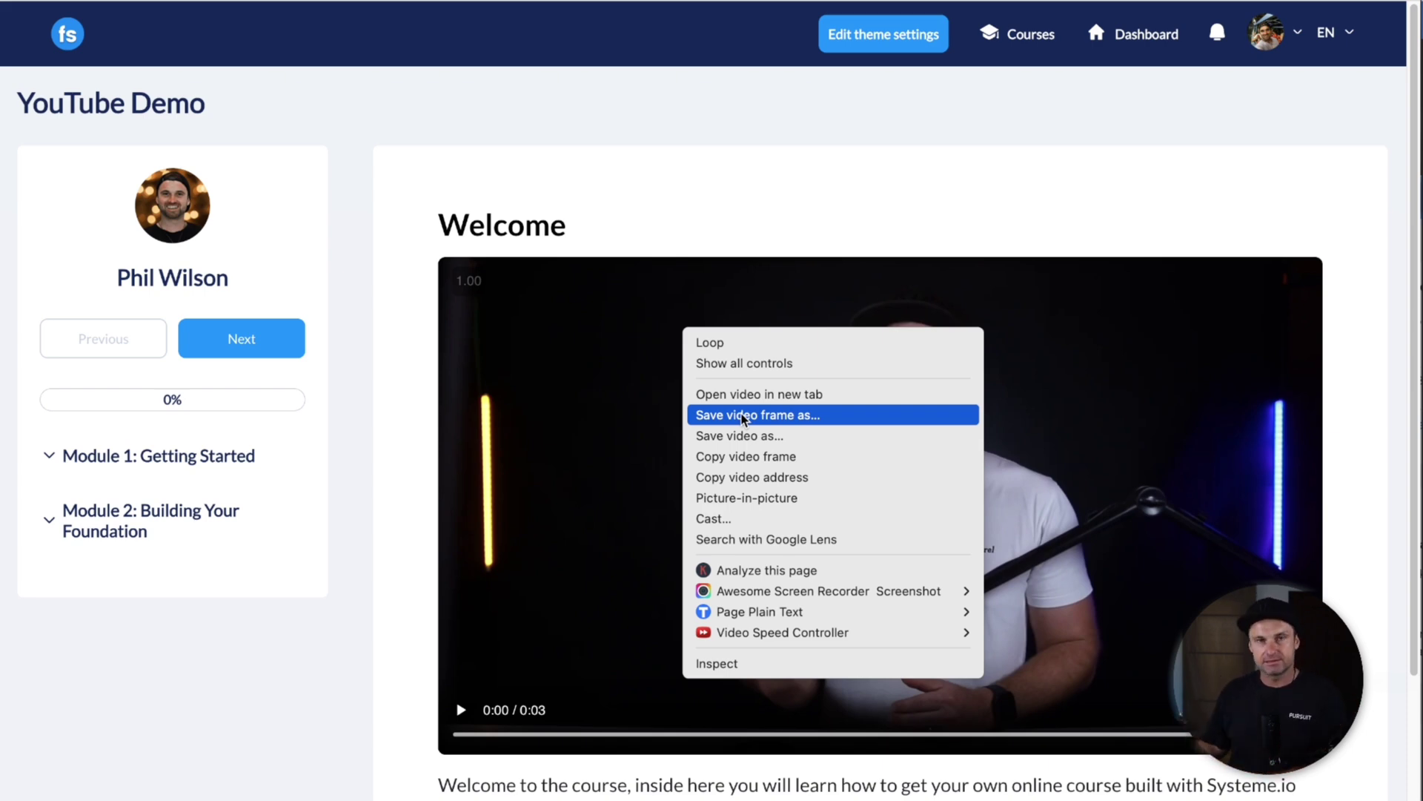
{"action": "key", "text": "Escape"}
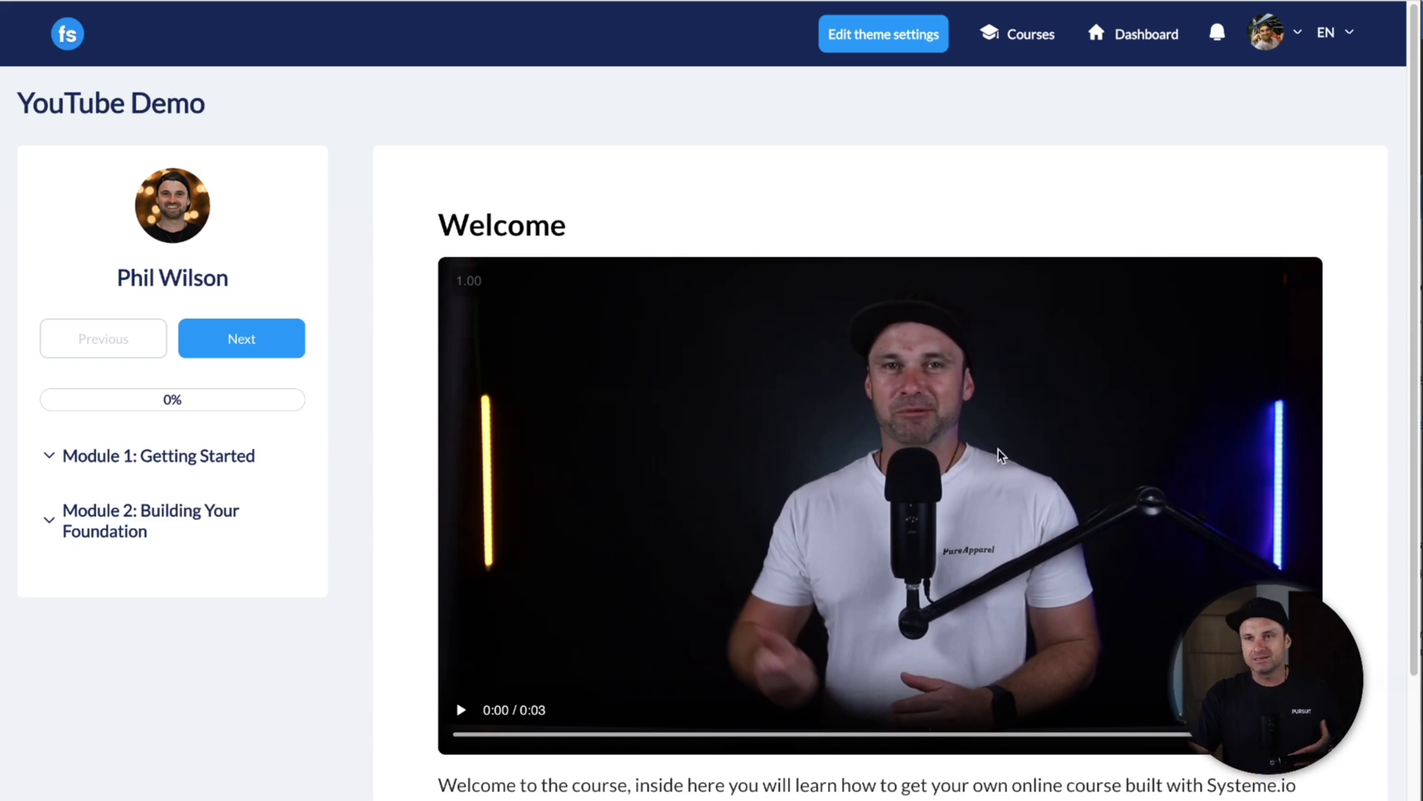
Expand Module 1 and open the 'Welcome to the program!' lesson, checking the video player's options
{"action": "left_click", "coordinate": [104, 458]}
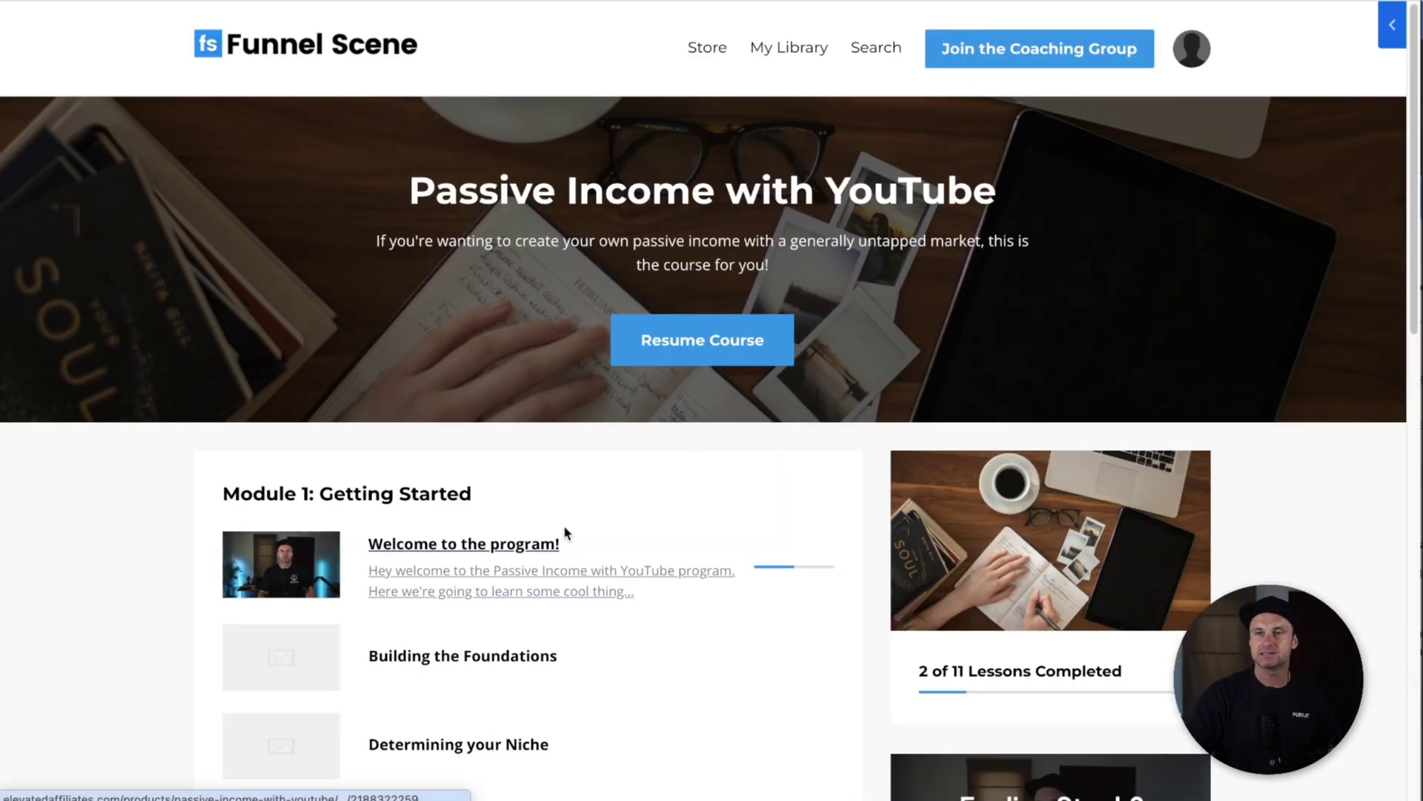
{"action": "left_click", "coordinate": [565, 531]}
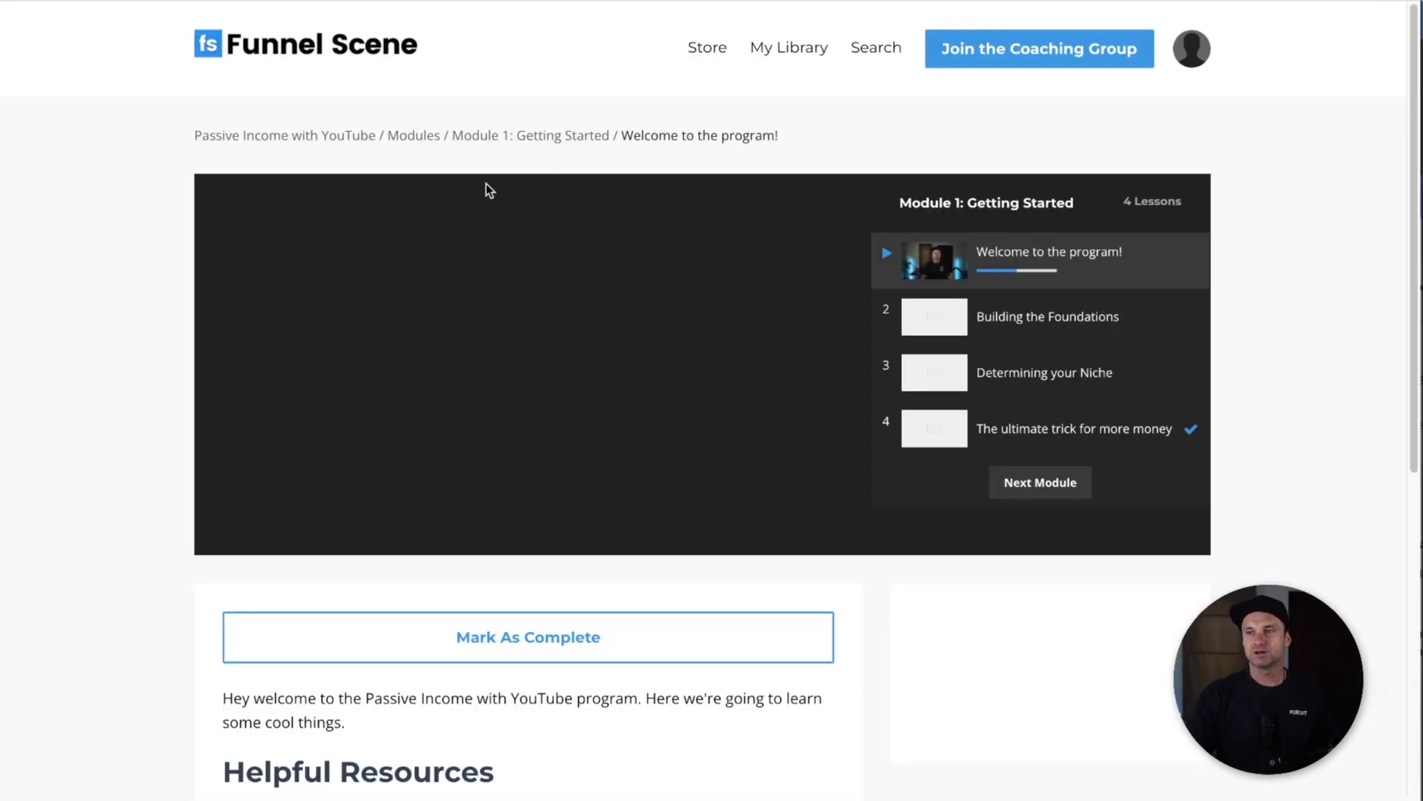
{"action": "right_click", "coordinate": [403, 251]}
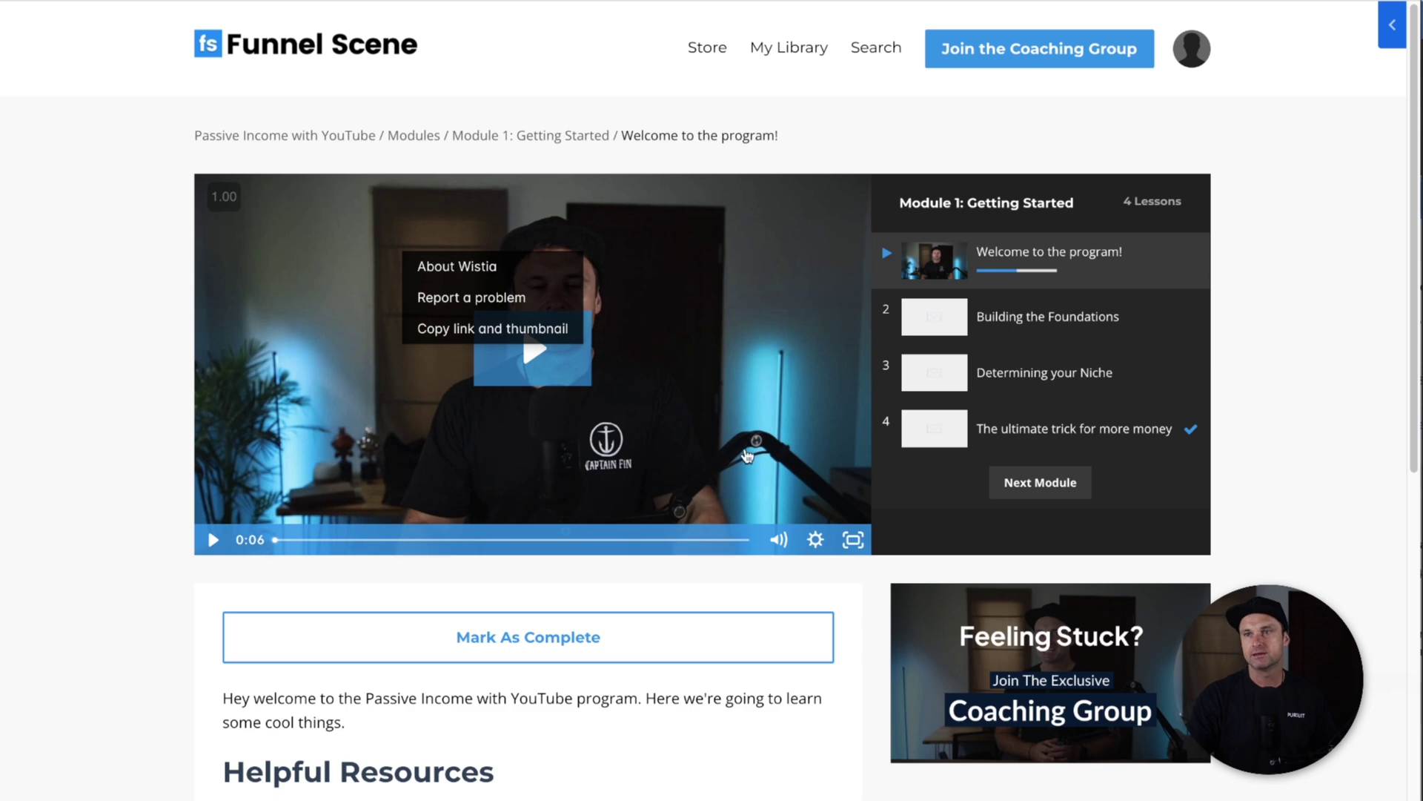
{"action": "scroll", "coordinate": [602, 508], "scroll_direction": "down", "scroll_amount": 8}
{"action": "scroll", "coordinate": [602, 508], "scroll_direction": "up", "scroll_amount": 8}
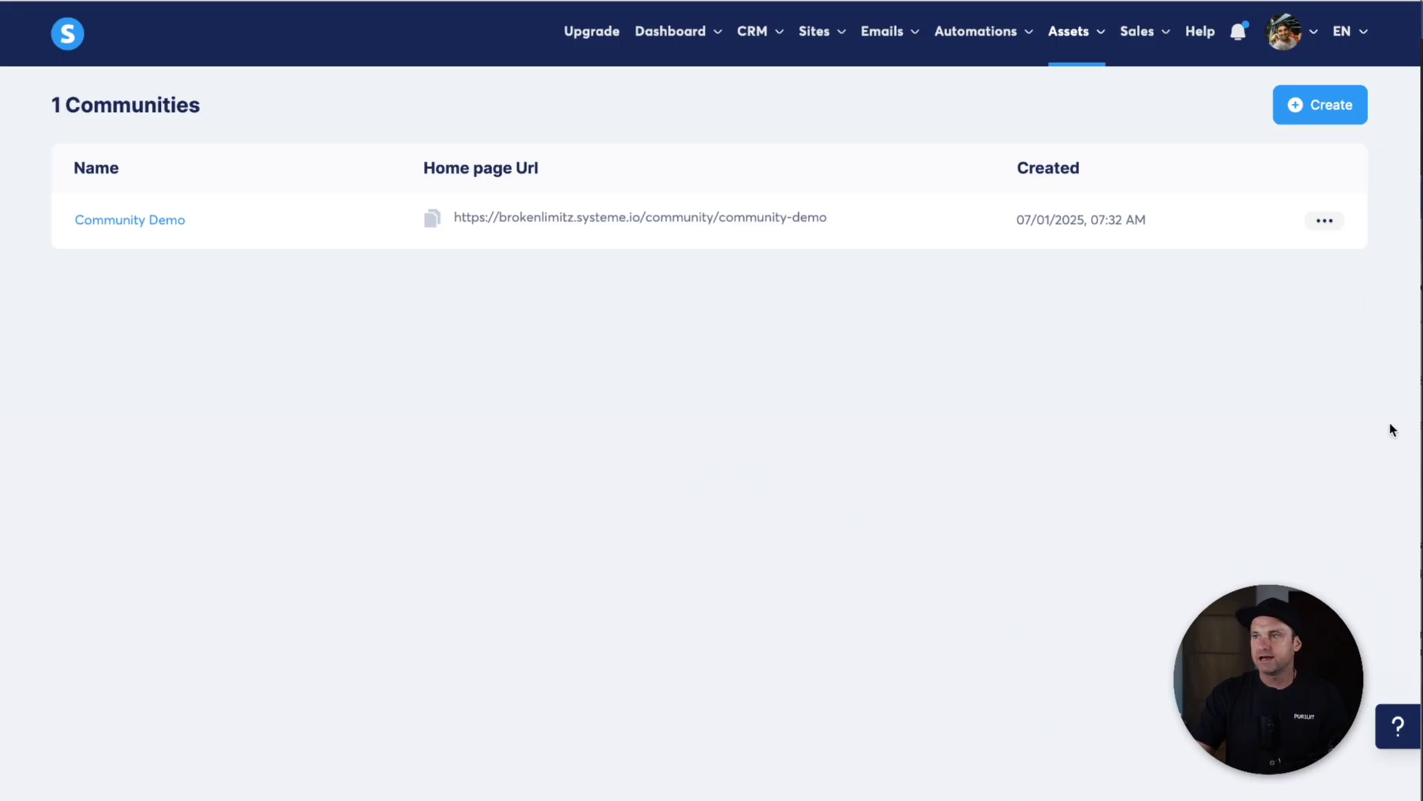
View the Community Demo community from its row's options menu
{"action": "left_click", "coordinate": [1325, 220]}
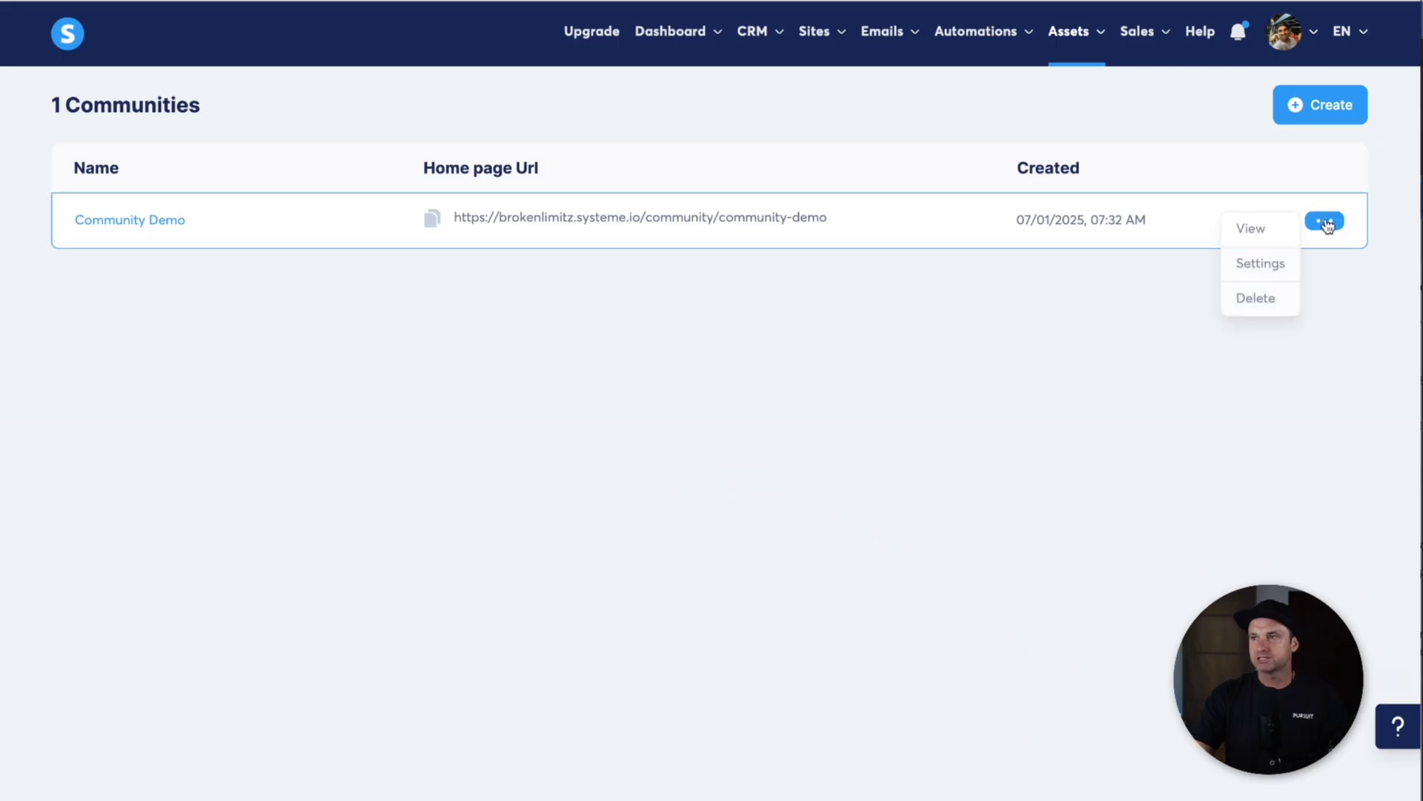
{"action": "left_click", "coordinate": [1280, 231]}
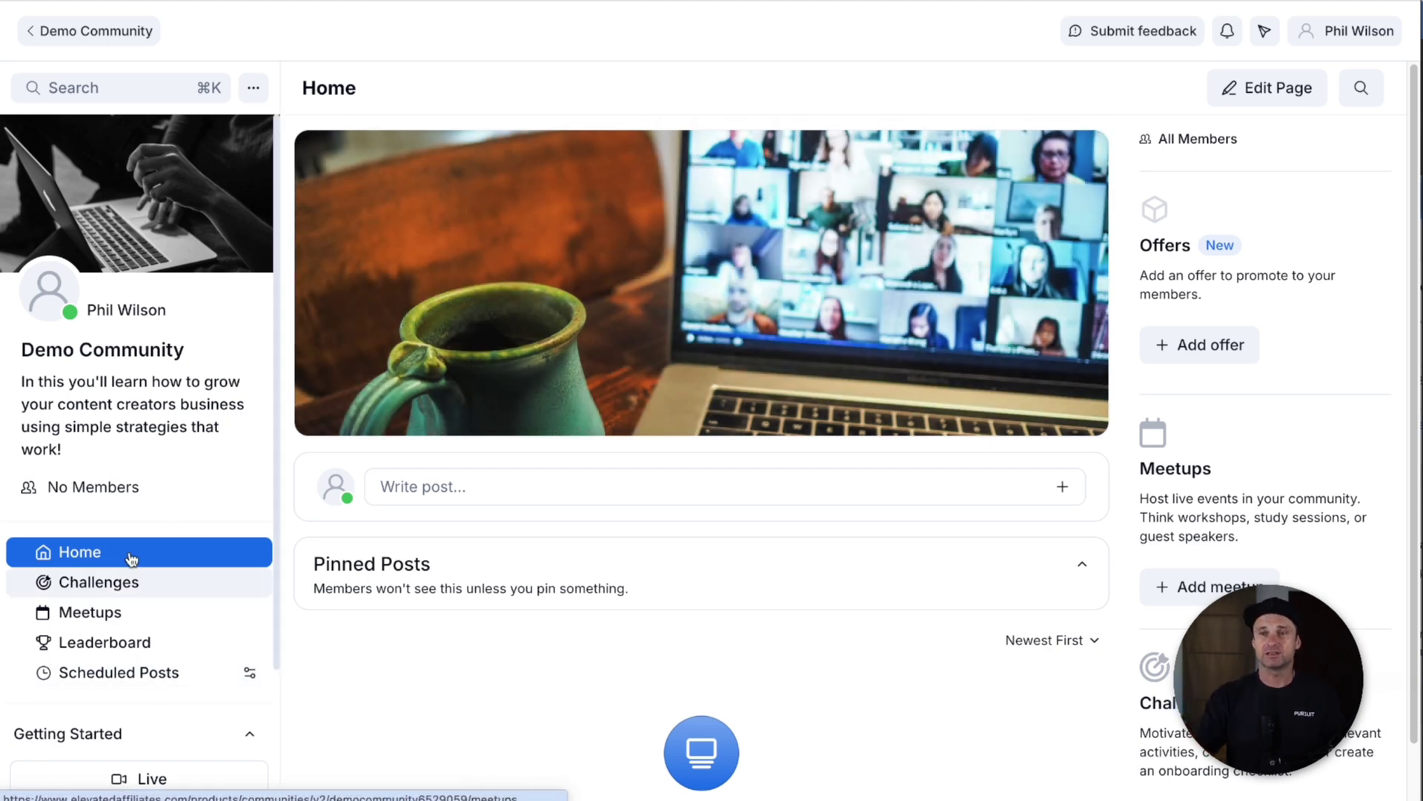
{"action": "scroll", "coordinate": [110, 653], "scroll_direction": "down", "scroll_amount": 1}
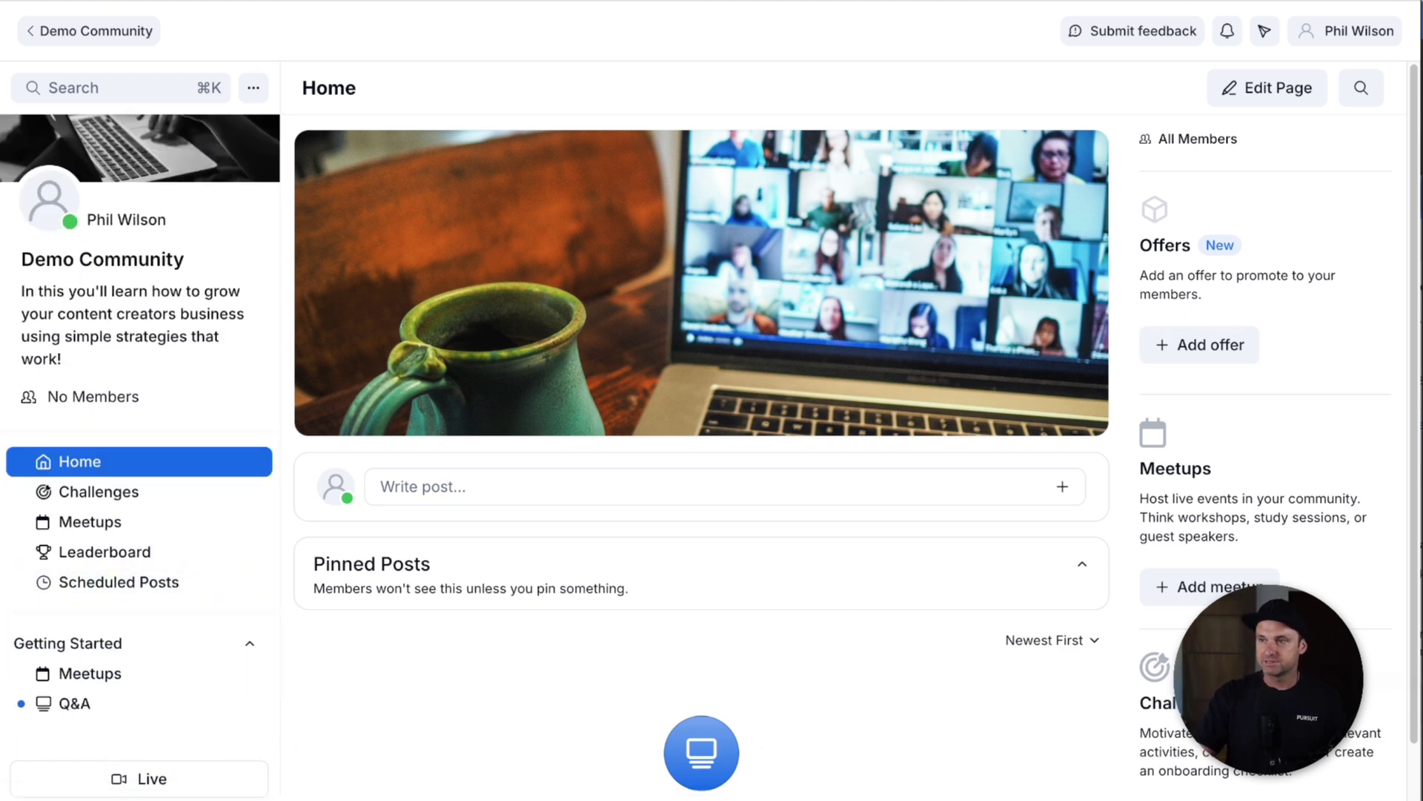
{"action": "scroll", "coordinate": [1137, 552], "scroll_direction": "down", "scroll_amount": 1}
{"action": "scroll", "coordinate": [1123, 376], "scroll_direction": "up", "scroll_amount": 1}
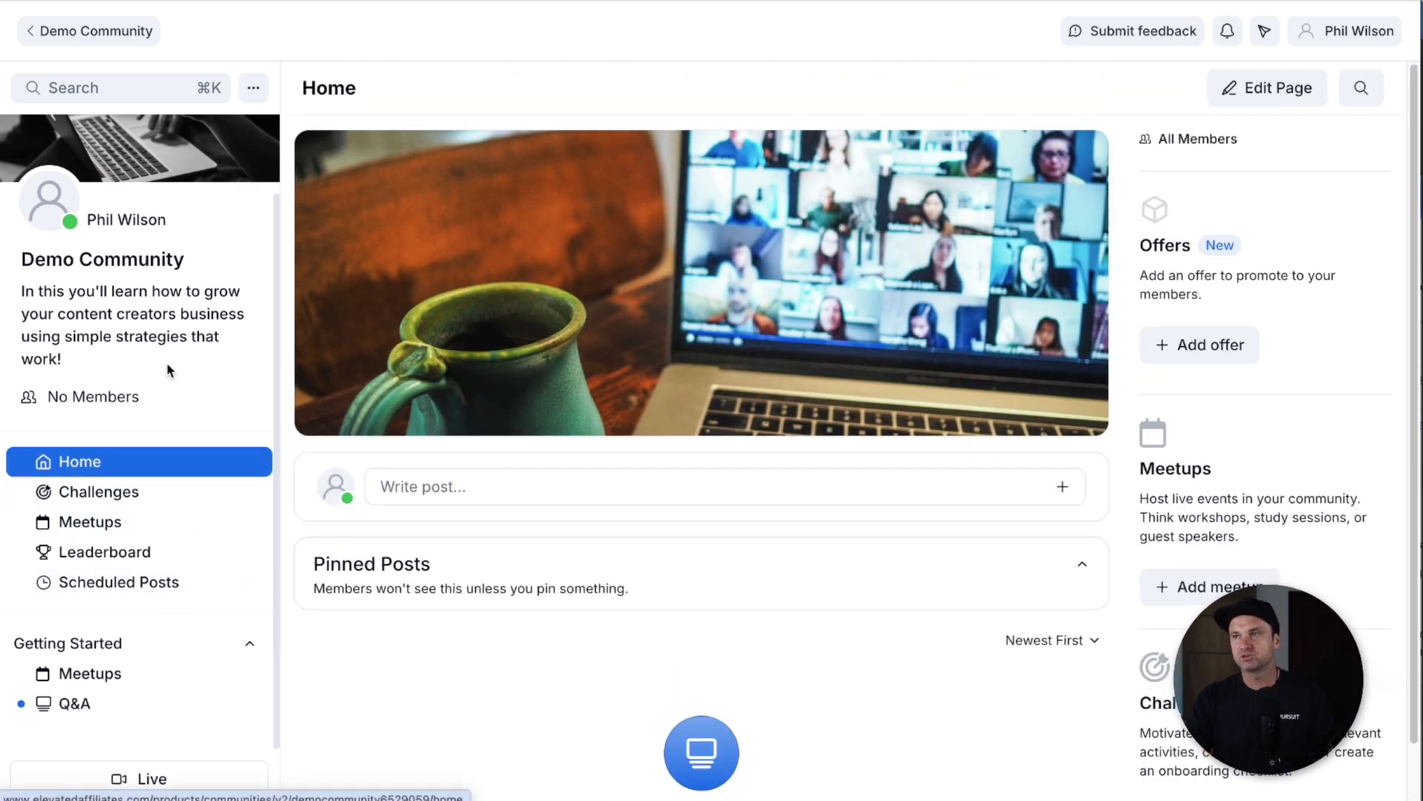
{"action": "mouse_move", "coordinate": [780, 238]}
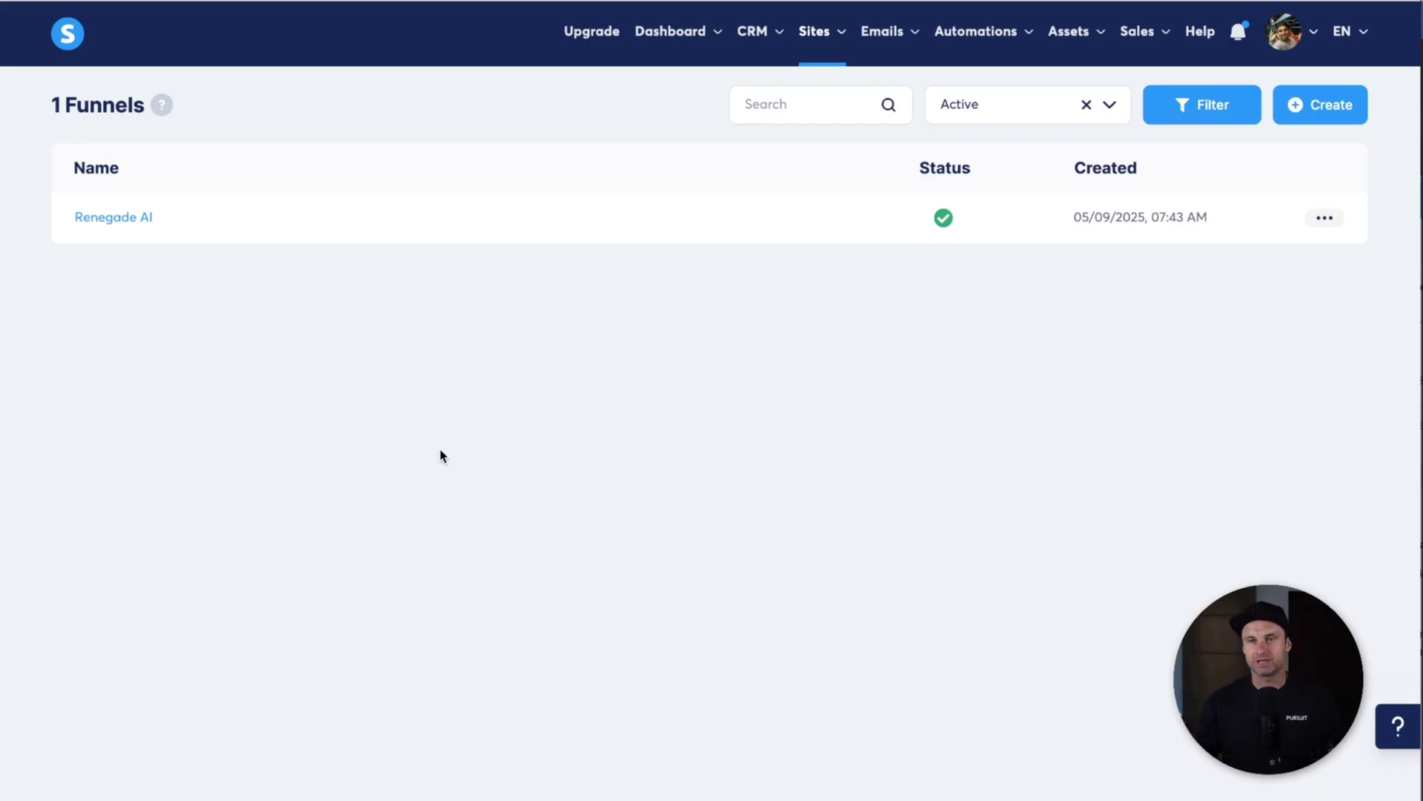
Open the Renegade AI funnel page in the editor and scroll through its layout
{"action": "left_click", "coordinate": [112, 220]}
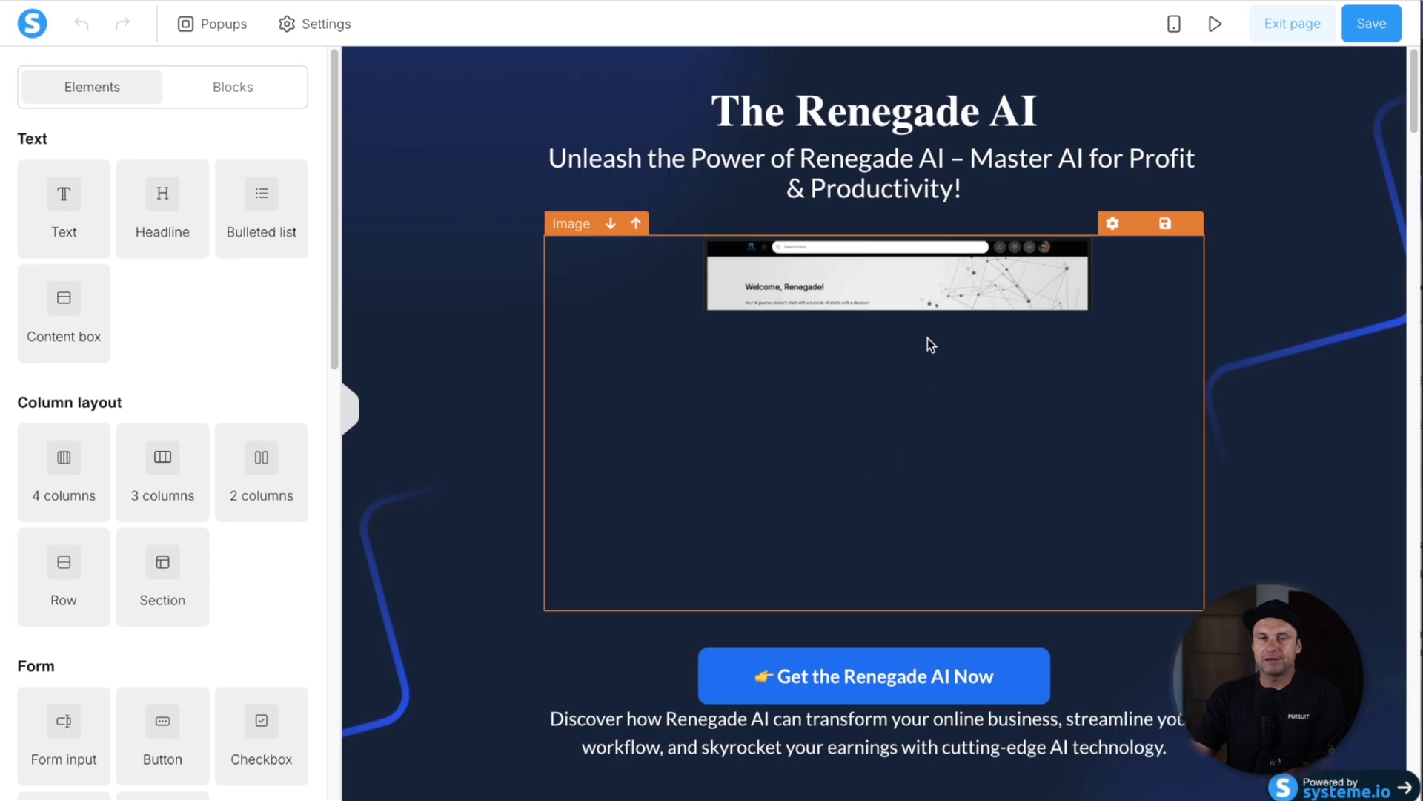
{"action": "scroll", "coordinate": [477, 213], "scroll_direction": "down", "scroll_amount": 9}
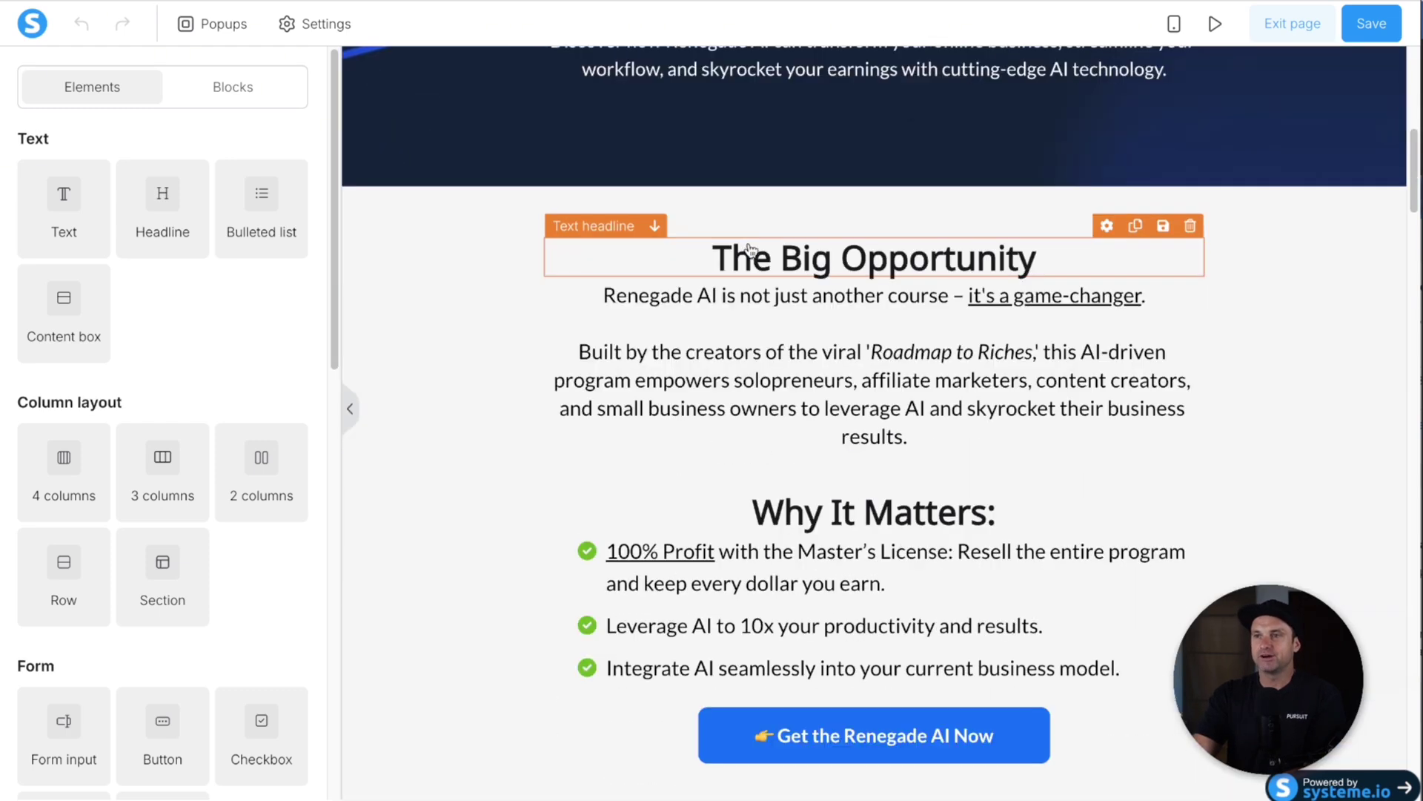
{"action": "scroll", "coordinate": [749, 248], "scroll_direction": "up", "scroll_amount": 9}
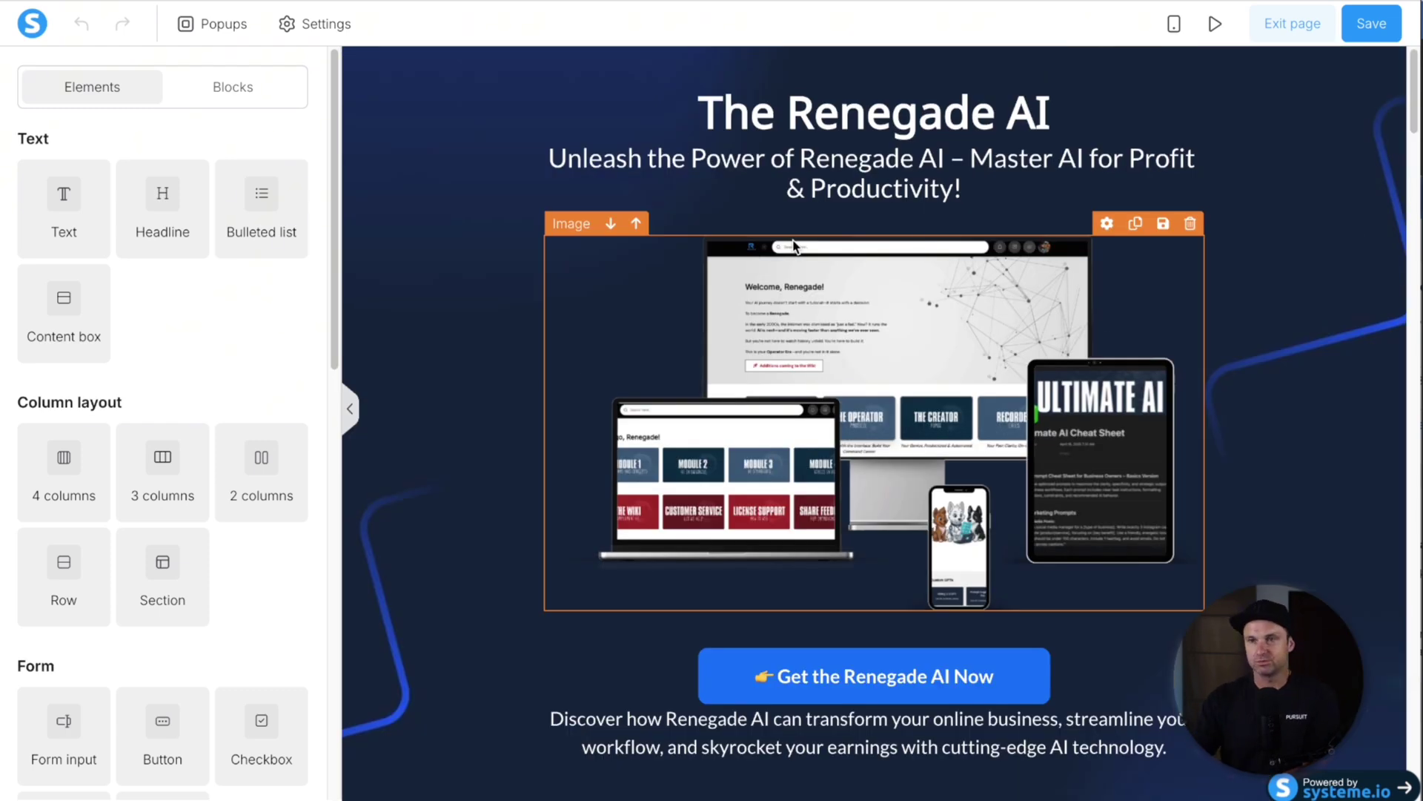
{"action": "scroll", "coordinate": [67, 370], "scroll_direction": "down", "scroll_amount": 8}
{"action": "scroll", "coordinate": [82, 411], "scroll_direction": "up", "scroll_amount": 8}
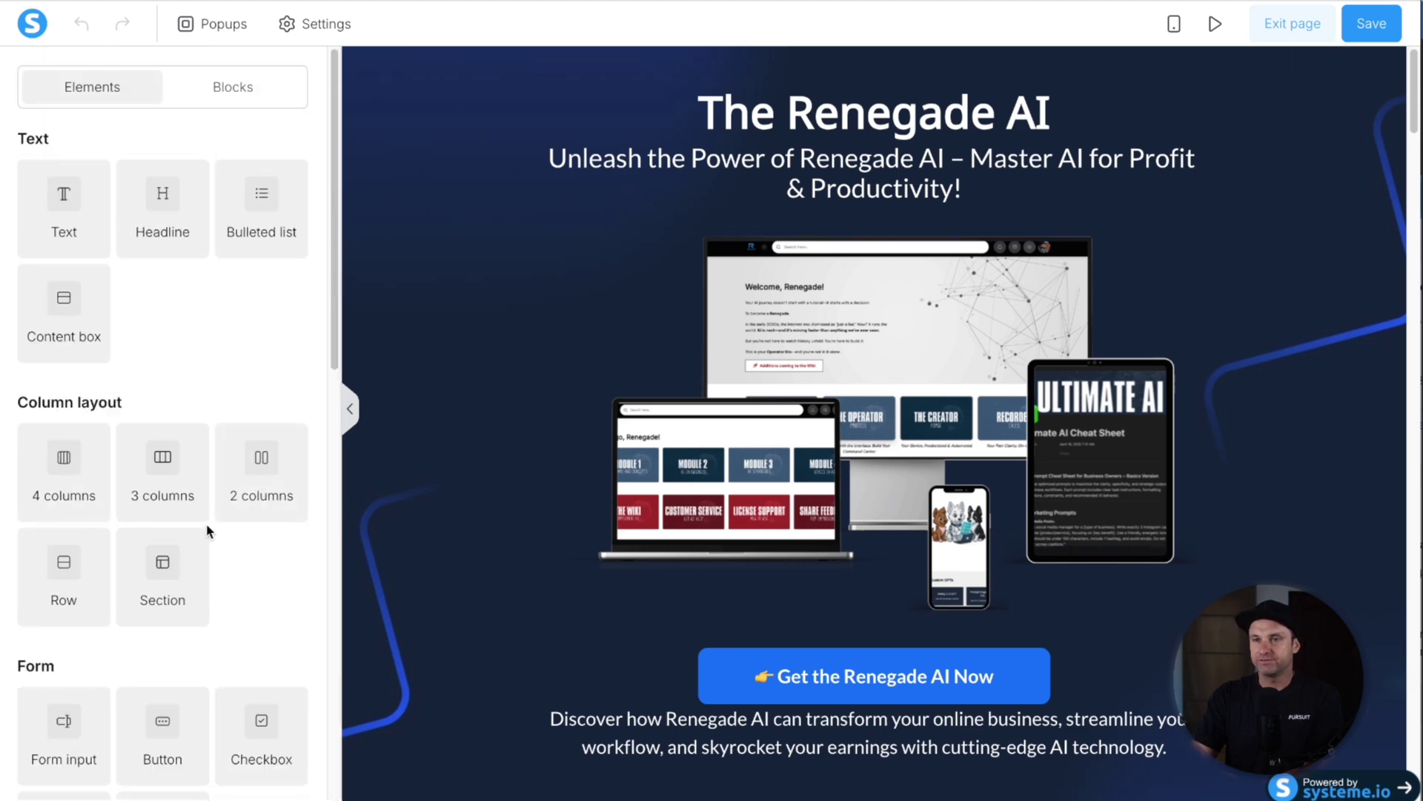
{"action": "scroll", "coordinate": [211, 523], "scroll_direction": "down", "scroll_amount": 8}
{"action": "scroll", "coordinate": [210, 519], "scroll_direction": "down", "scroll_amount": 5}
{"action": "scroll", "coordinate": [192, 484], "scroll_direction": "up", "scroll_amount": 13}
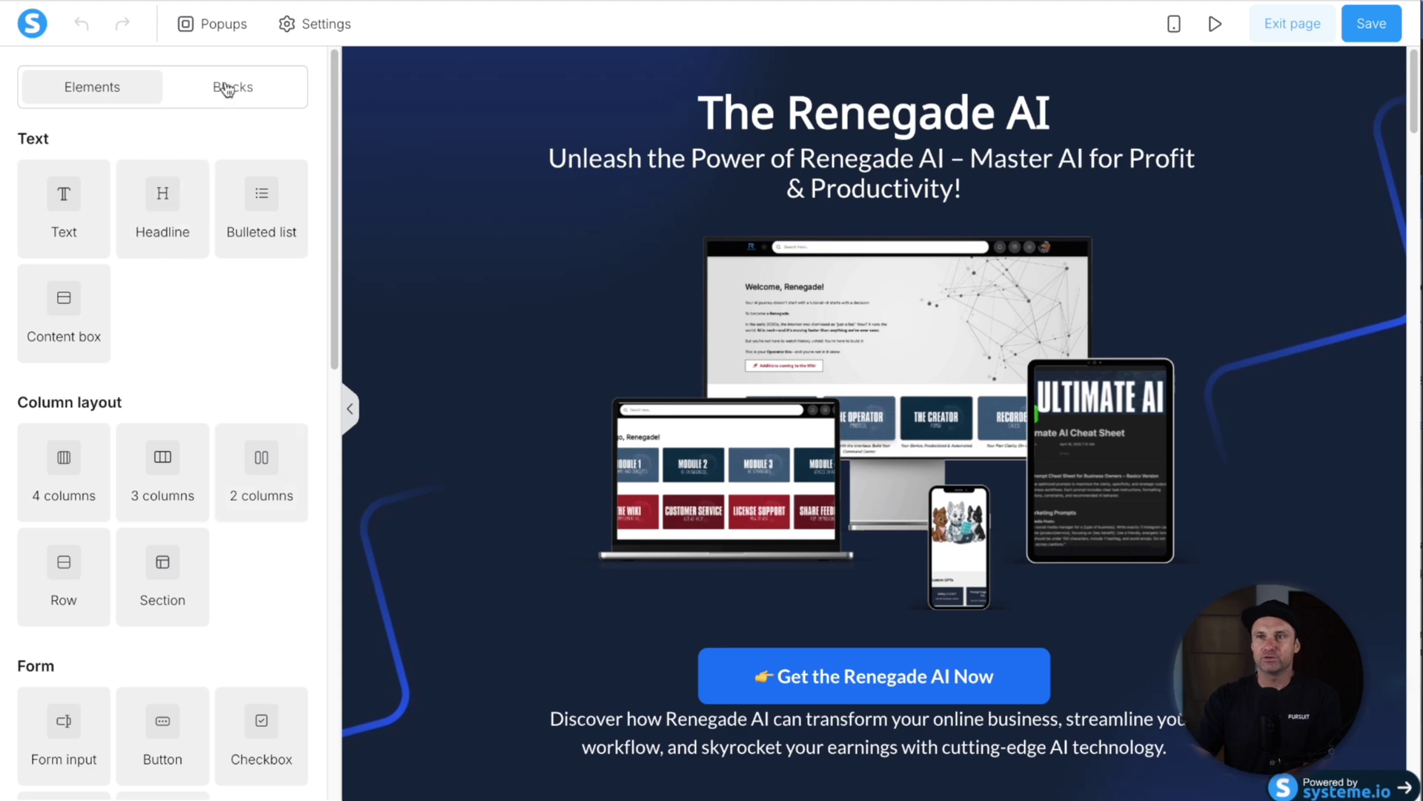
{"action": "scroll", "coordinate": [118, 333], "scroll_direction": "down", "scroll_amount": 3}
Add a top section with a four-column row, placing text and a headline in column two
{"action": "left_click_drag", "start_coordinate": [151, 423], "coordinate": [517, 80]}
{"action": "left_click_drag", "start_coordinate": [54, 361], "coordinate": [604, 120]}
{"action": "left_click_drag", "start_coordinate": [69, 279], "coordinate": [687, 134]}
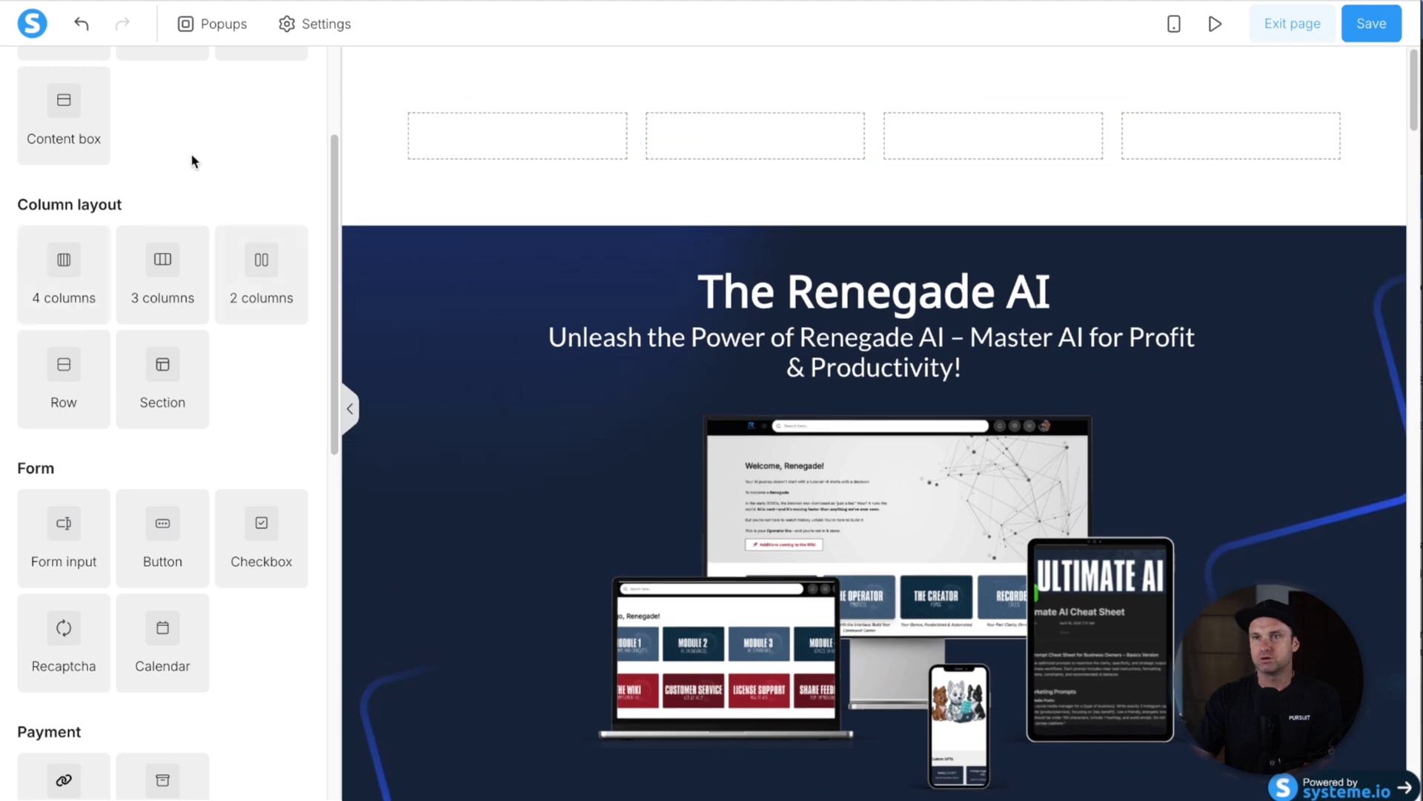
{"action": "scroll", "coordinate": [191, 159], "scroll_direction": "up", "scroll_amount": 3}
{"action": "left_click_drag", "start_coordinate": [103, 209], "coordinate": [652, 141]}
{"action": "left_click_drag", "start_coordinate": [162, 211], "coordinate": [868, 538]}
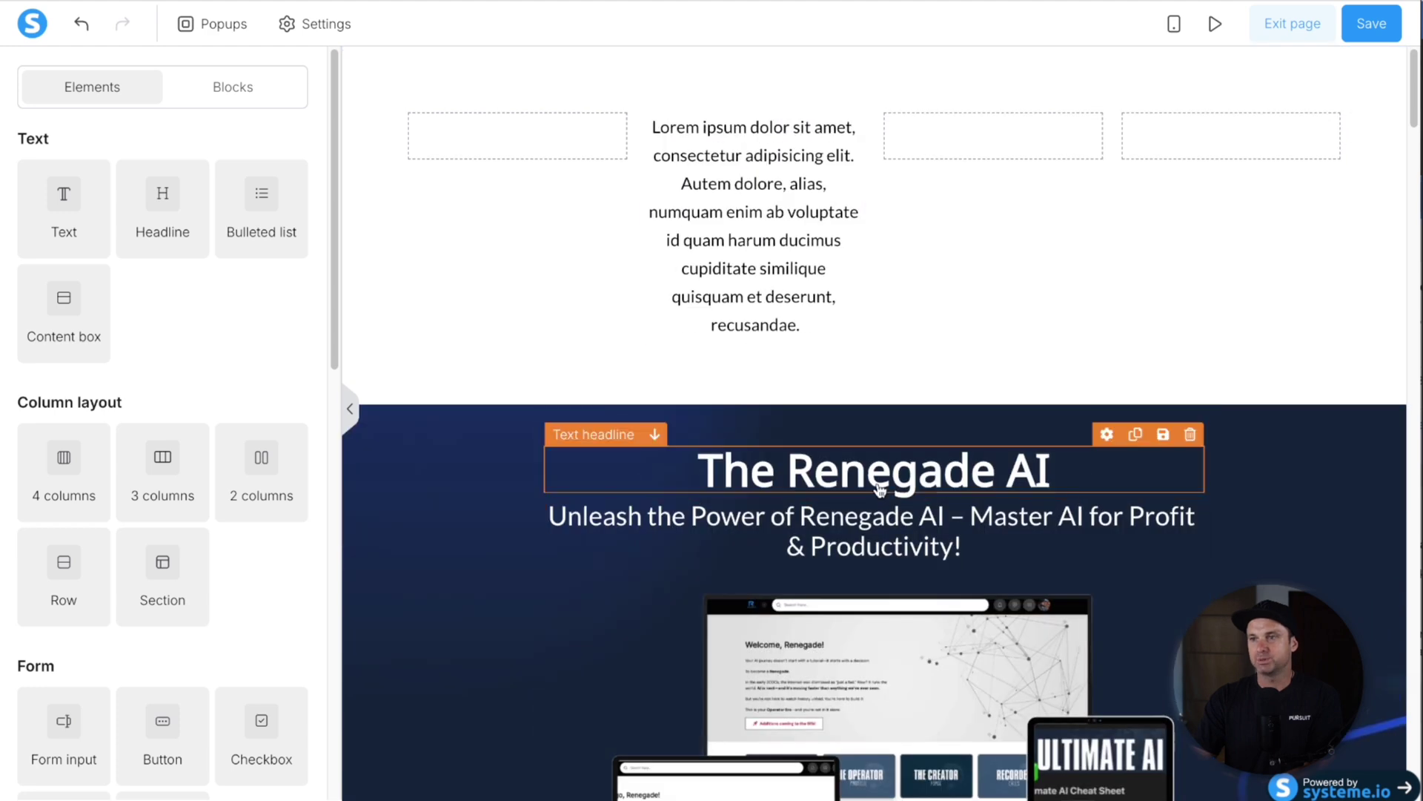
{"action": "scroll", "coordinate": [893, 553], "scroll_direction": "down", "scroll_amount": 10}
{"action": "scroll", "coordinate": [865, 585], "scroll_direction": "up", "scroll_amount": 10}
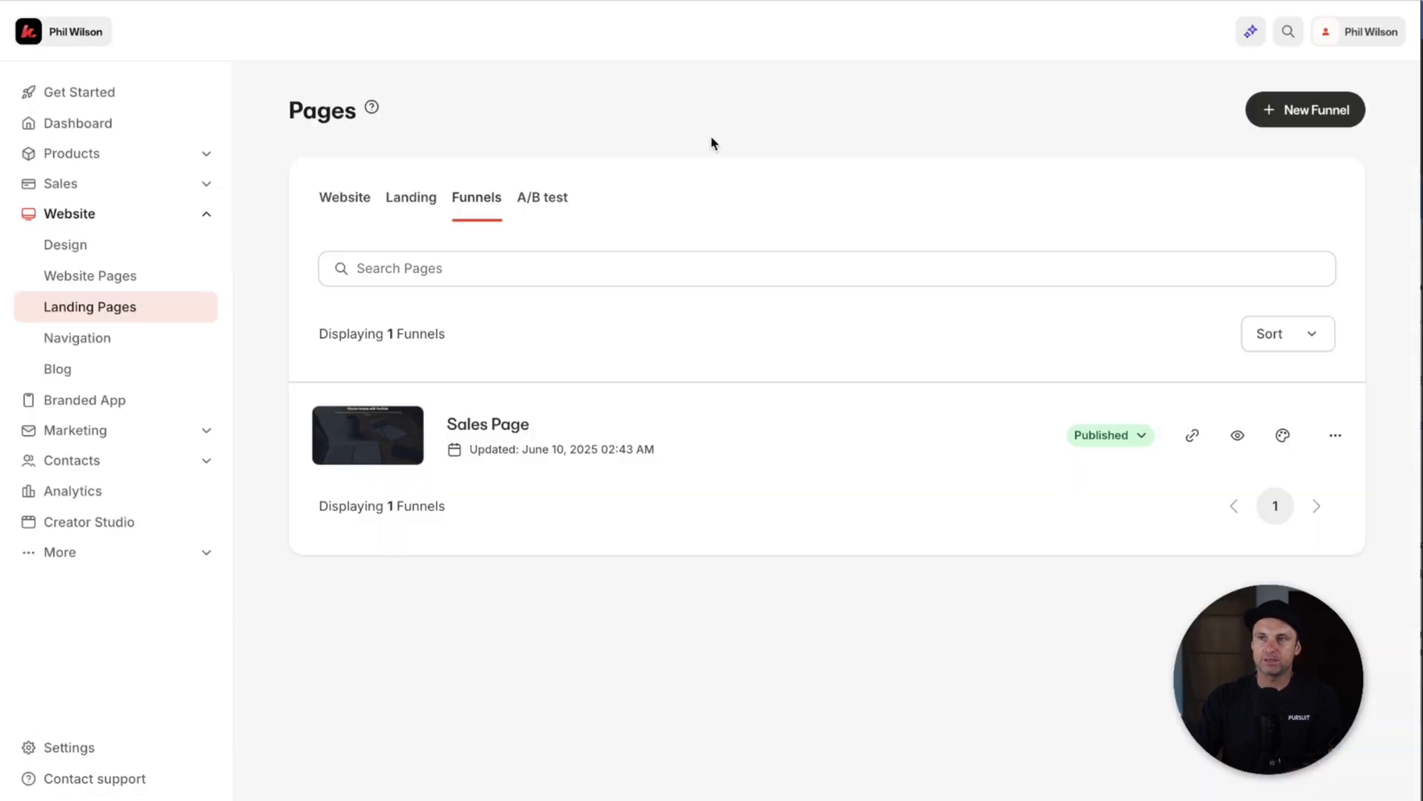
Open the Sales Page and reorder sections so Video sits below the Get Started Now call-to-action
{"action": "left_click", "coordinate": [490, 427]}
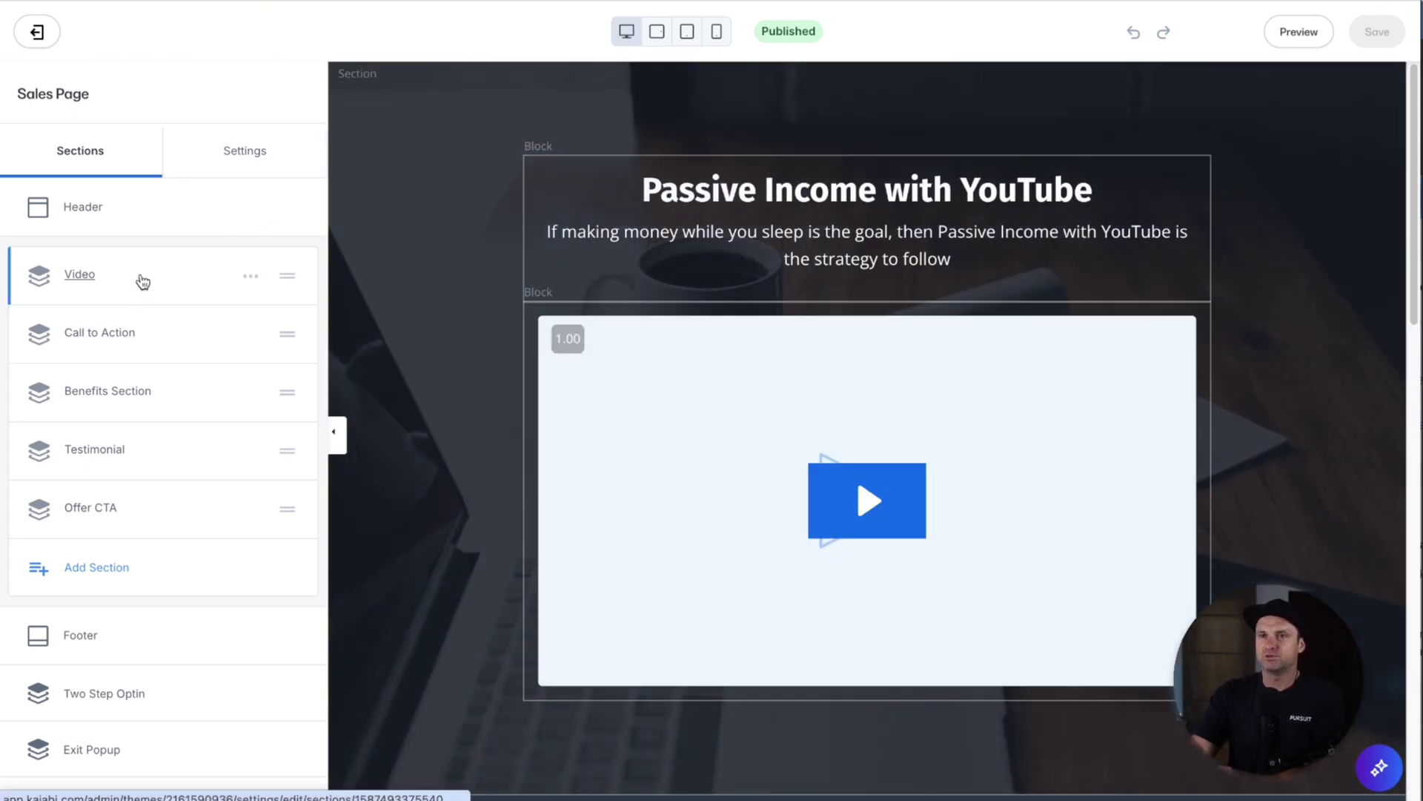
{"action": "left_click_drag", "start_coordinate": [134, 284], "coordinate": [245, 347]}
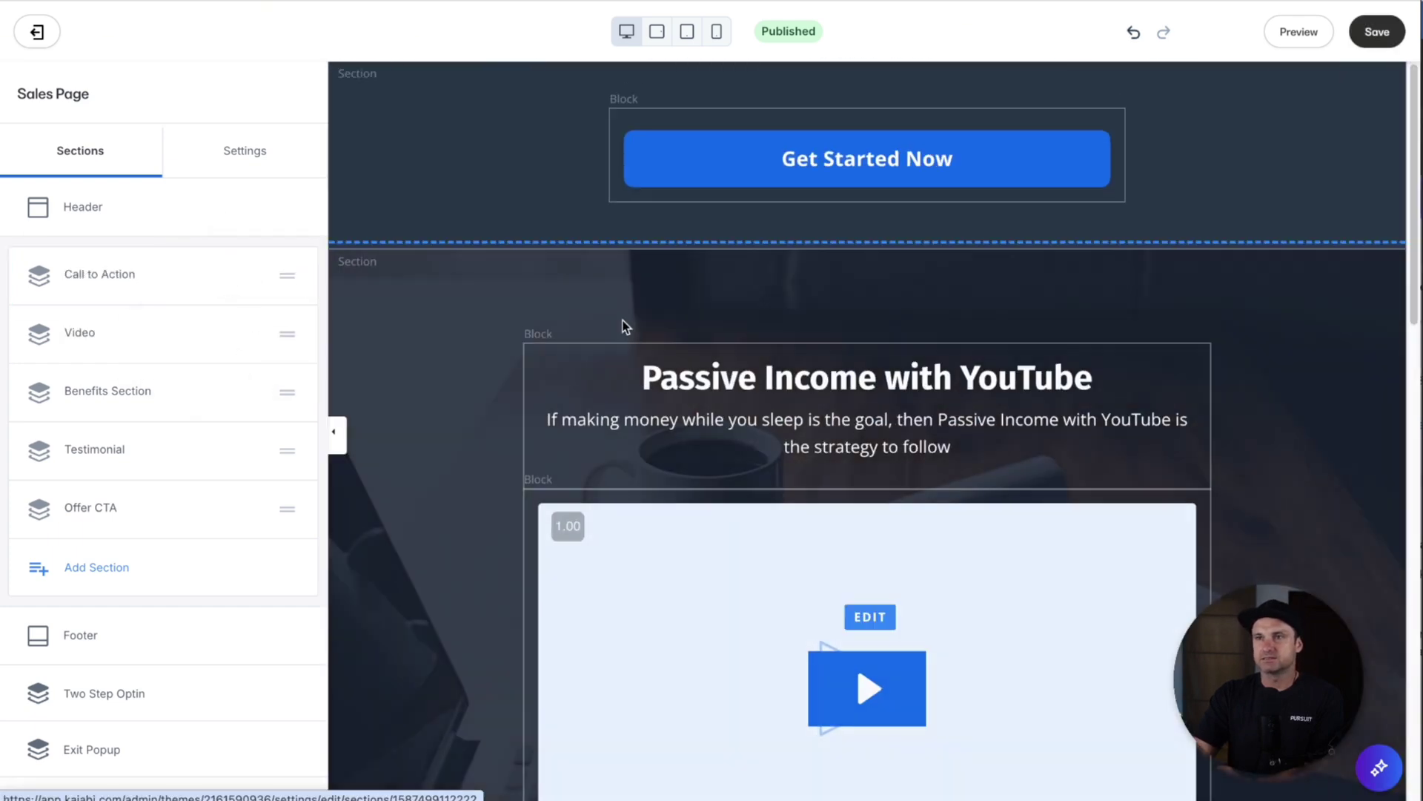
{"action": "left_click_drag", "start_coordinate": [797, 362], "coordinate": [708, 222]}
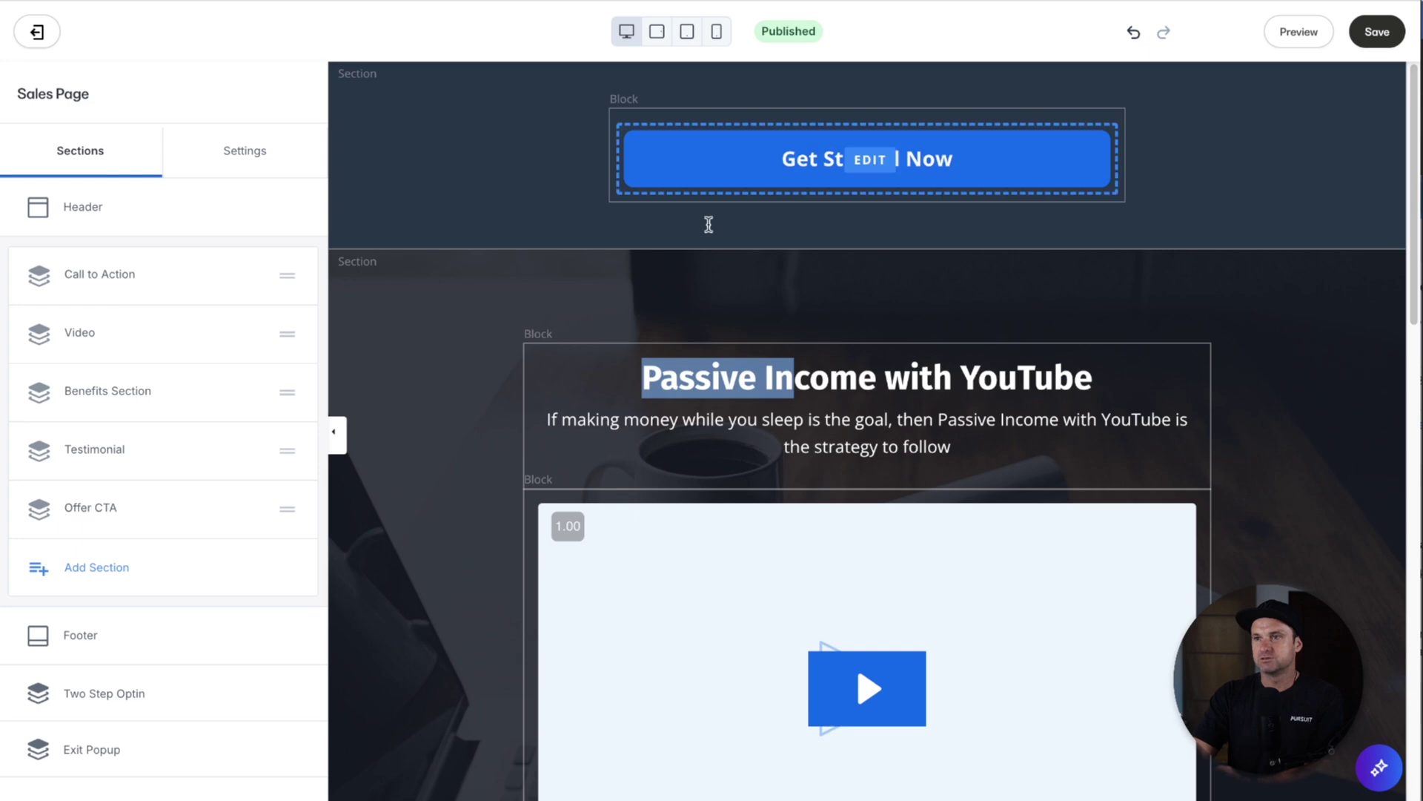
{"action": "scroll", "coordinate": [264, 194], "scroll_direction": "down", "scroll_amount": 5}
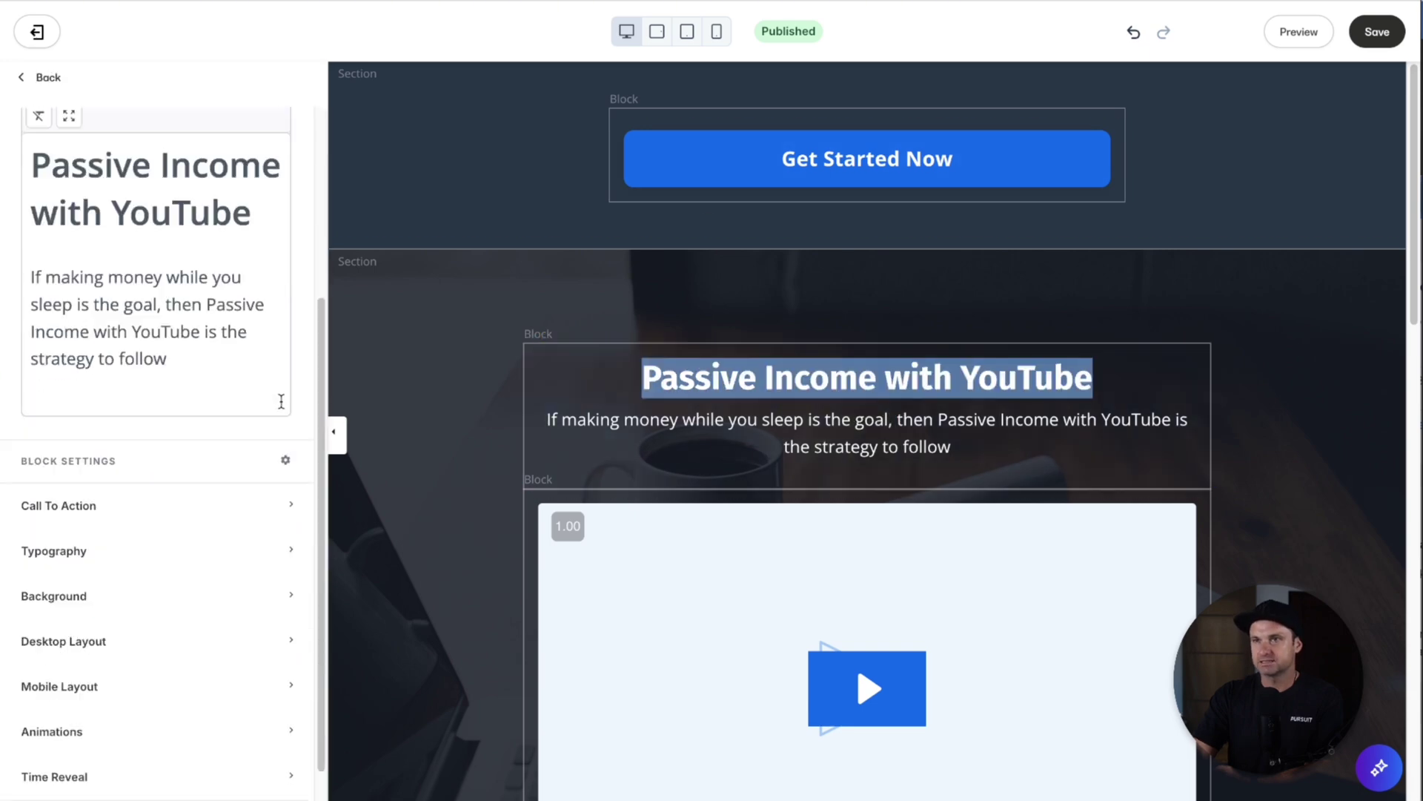
{"action": "left_click", "coordinate": [207, 447]}
{"action": "left_click", "coordinate": [163, 466]}
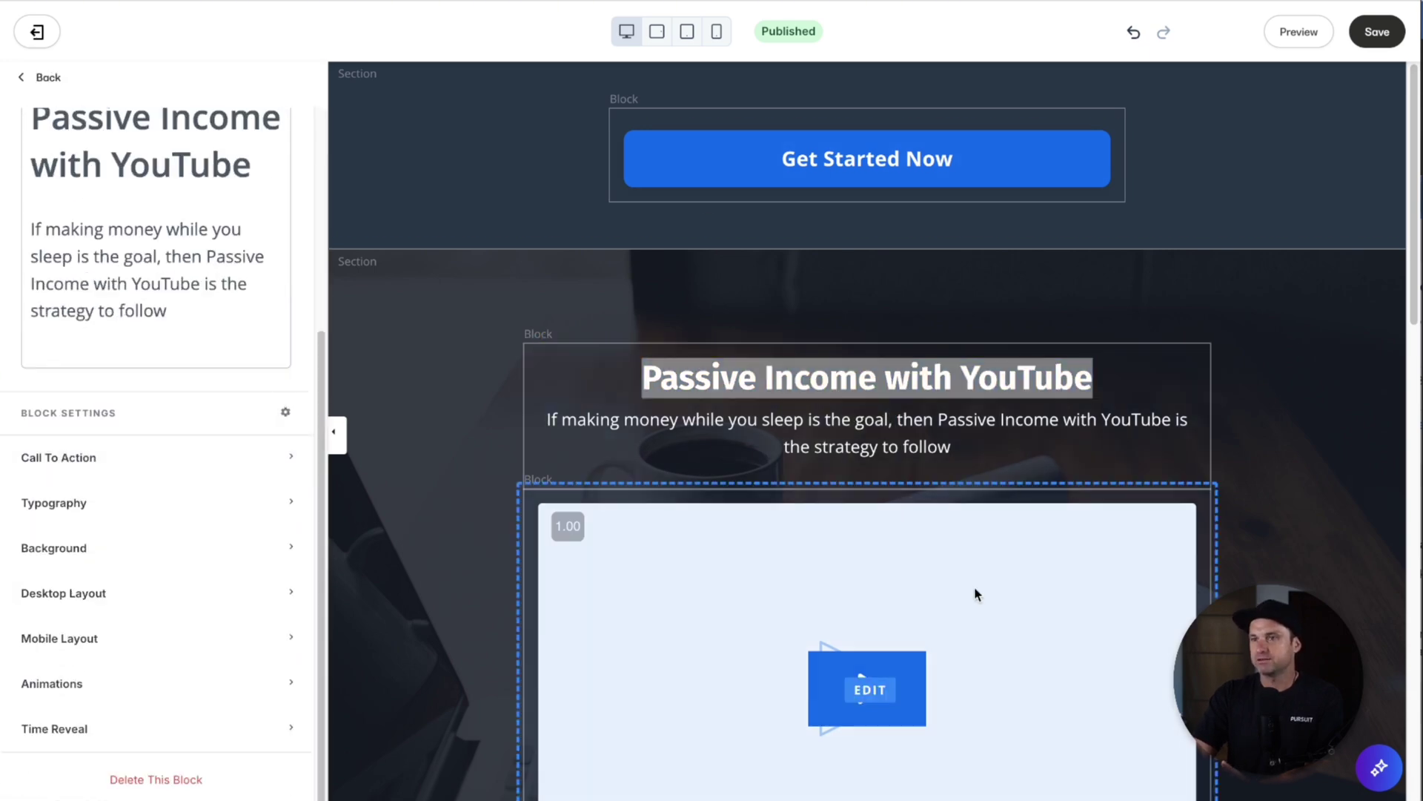
{"action": "left_click", "coordinate": [632, 166]}
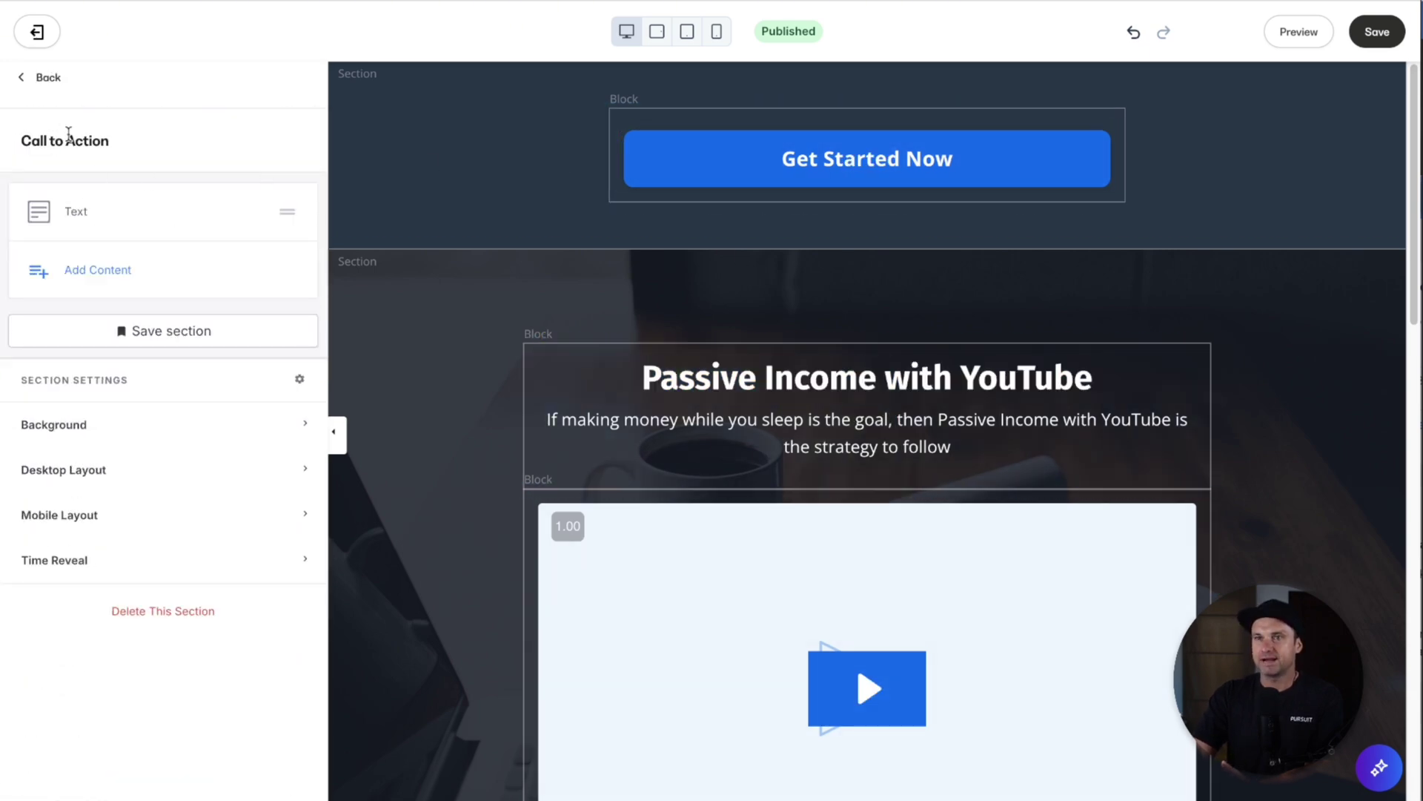
{"action": "left_click", "coordinate": [46, 80]}
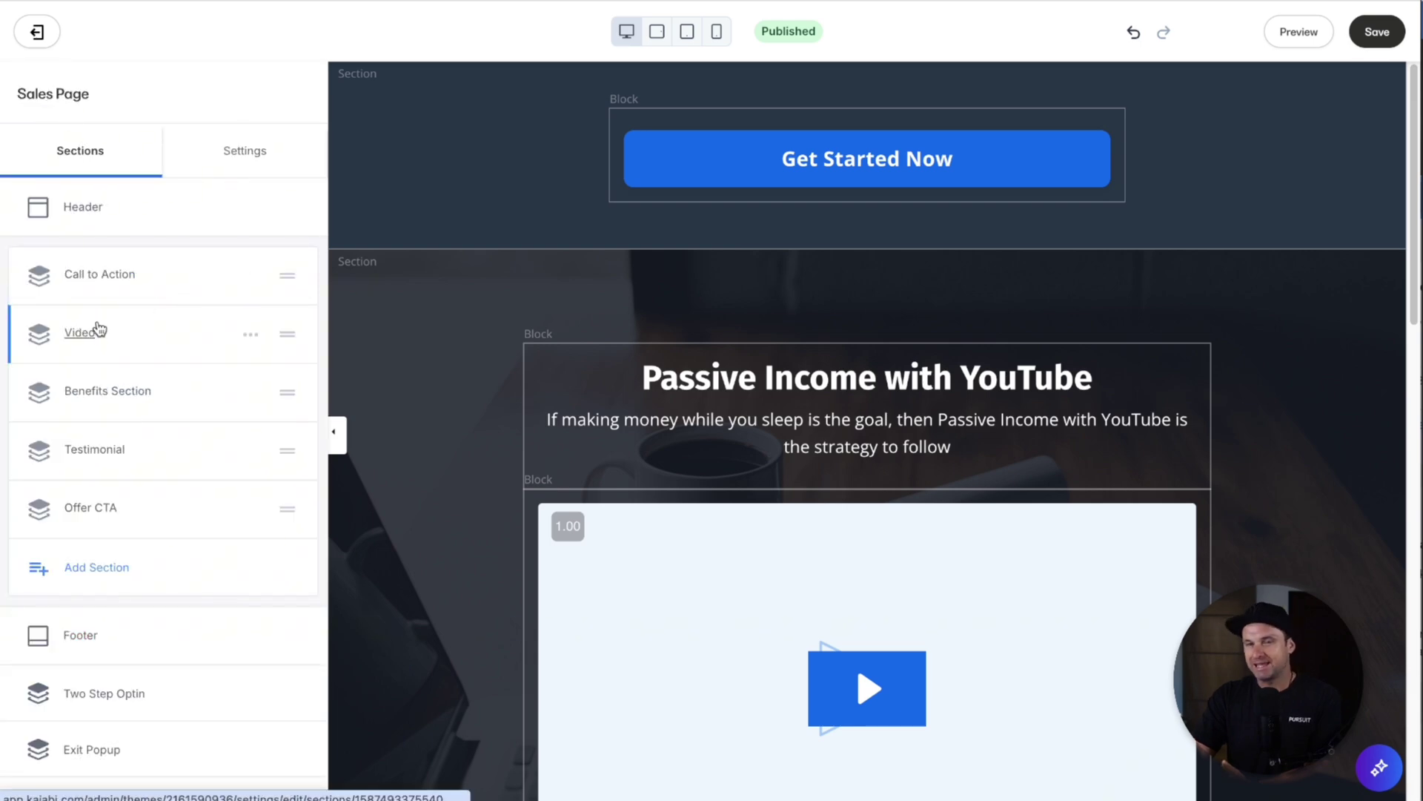
{"action": "left_click_drag", "start_coordinate": [98, 329], "coordinate": [169, 203]}
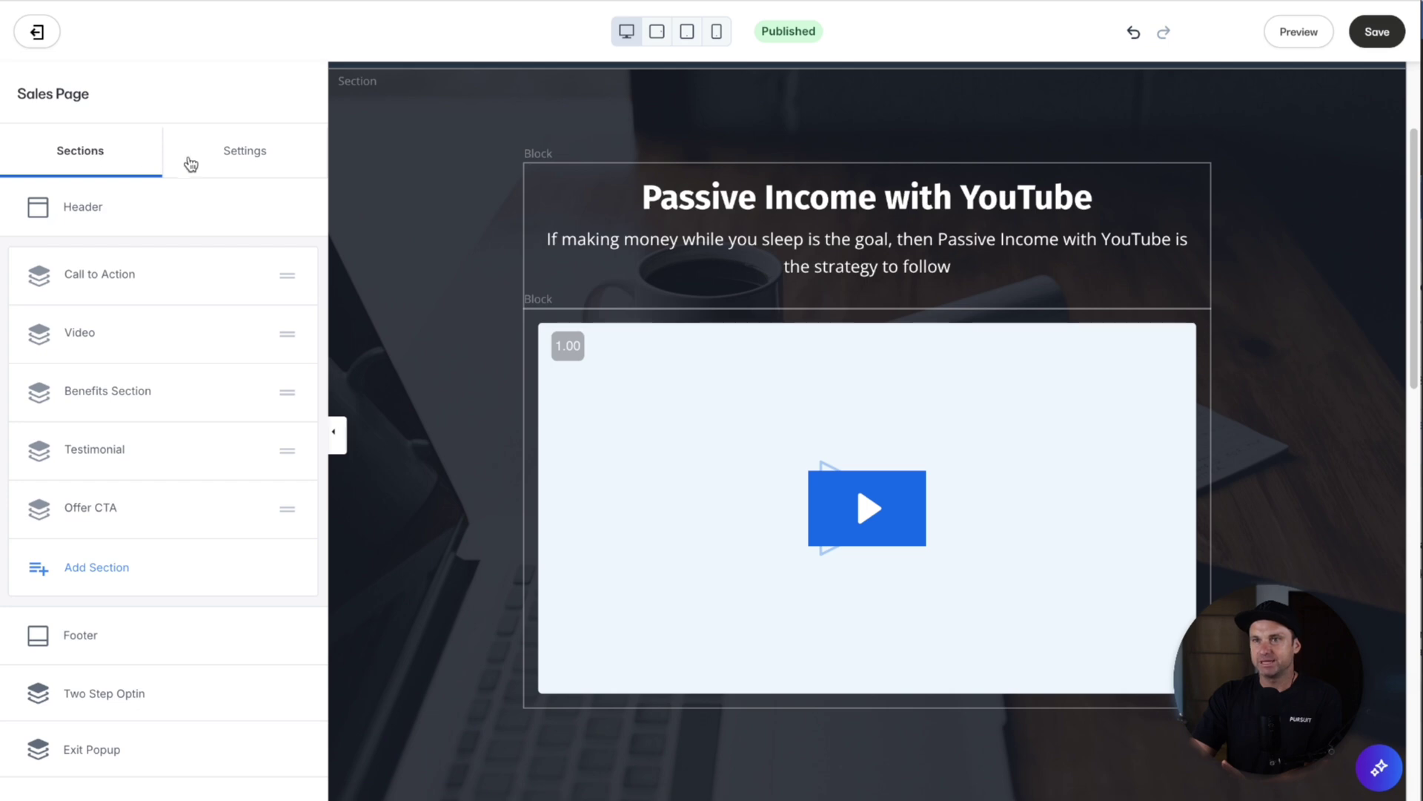
Add a Text section from the section library to the sales page
{"action": "scroll", "coordinate": [152, 519], "scroll_direction": "down", "scroll_amount": 1}
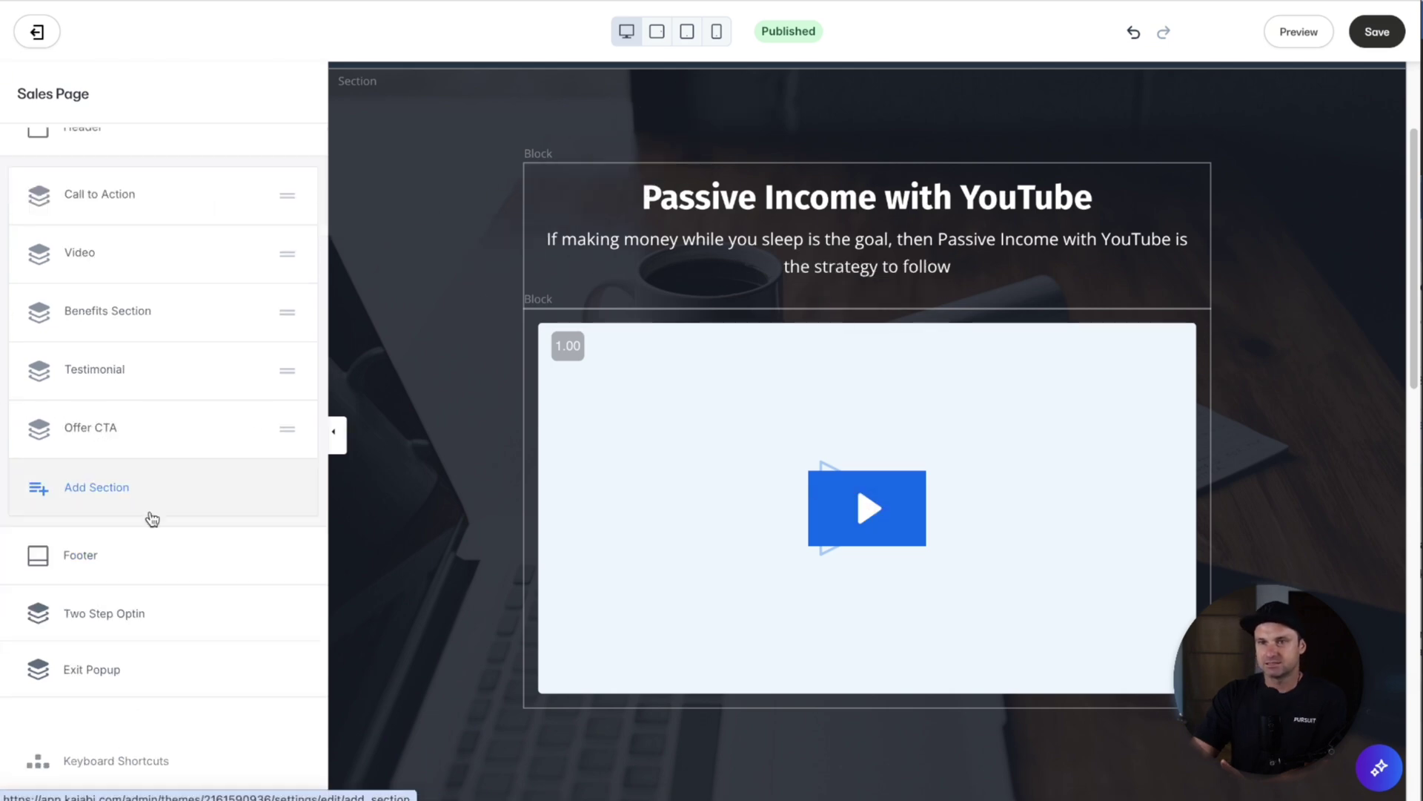
{"action": "left_click", "coordinate": [149, 487]}
{"action": "left_click_drag", "start_coordinate": [149, 483], "coordinate": [689, 359]}
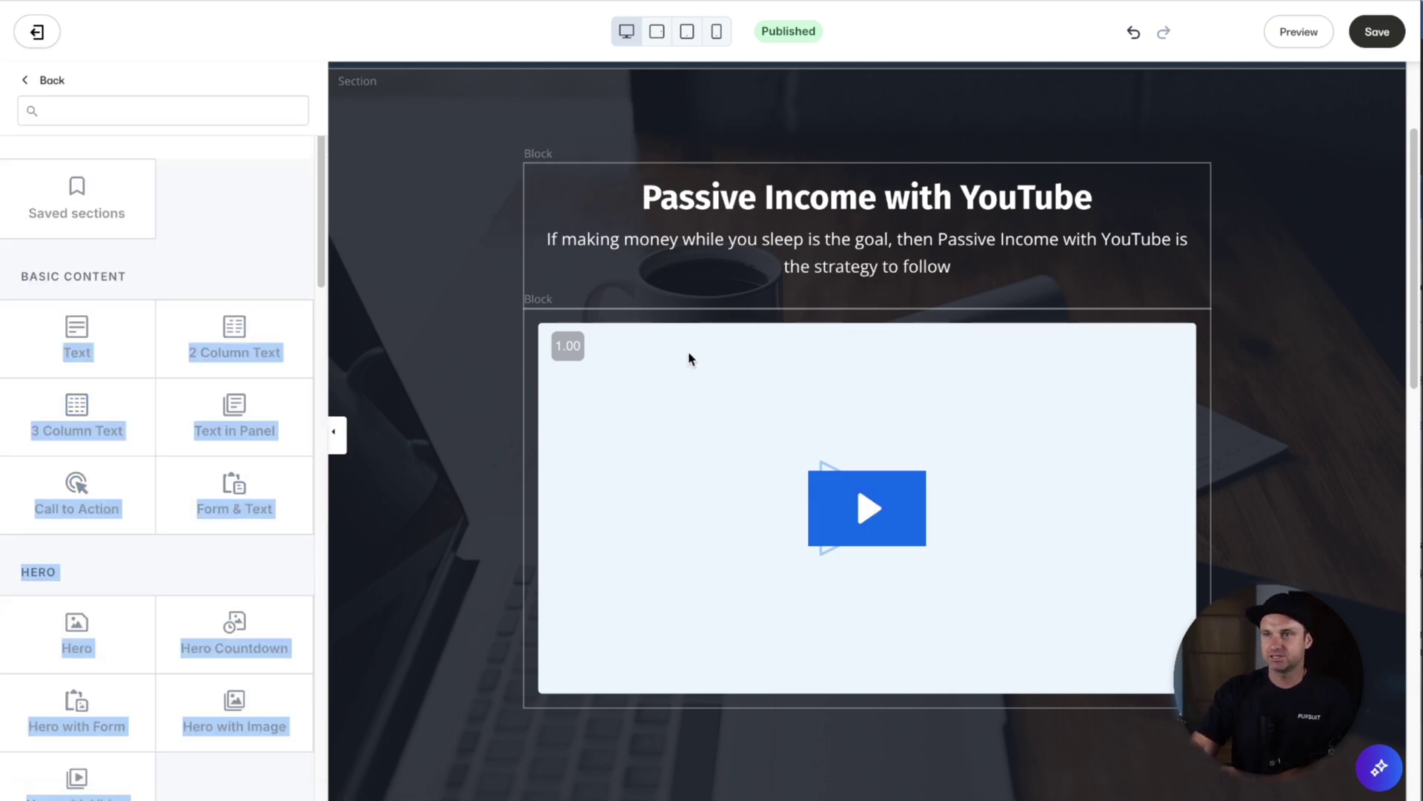
{"action": "left_click", "coordinate": [80, 327]}
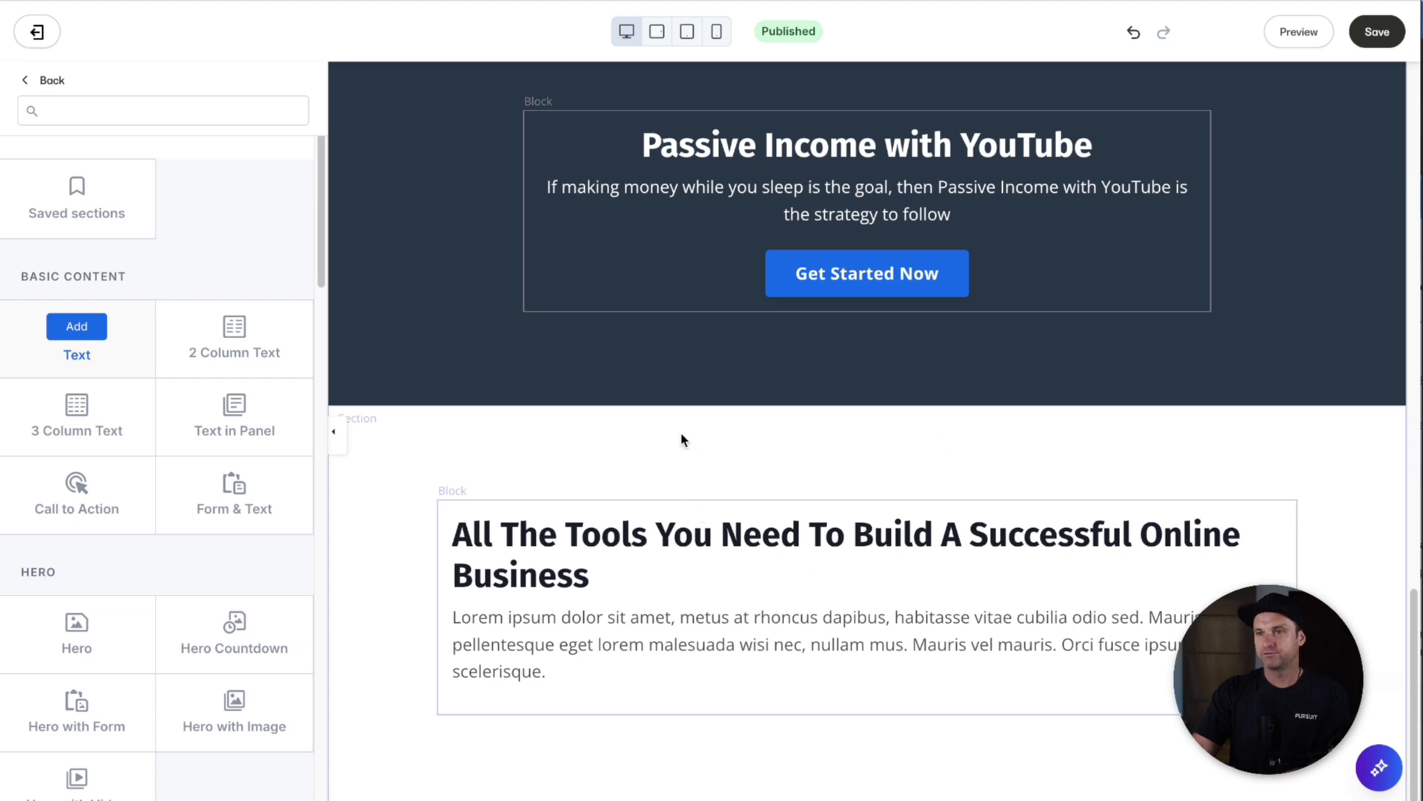
{"action": "scroll", "coordinate": [692, 517], "scroll_direction": "up", "scroll_amount": 10}
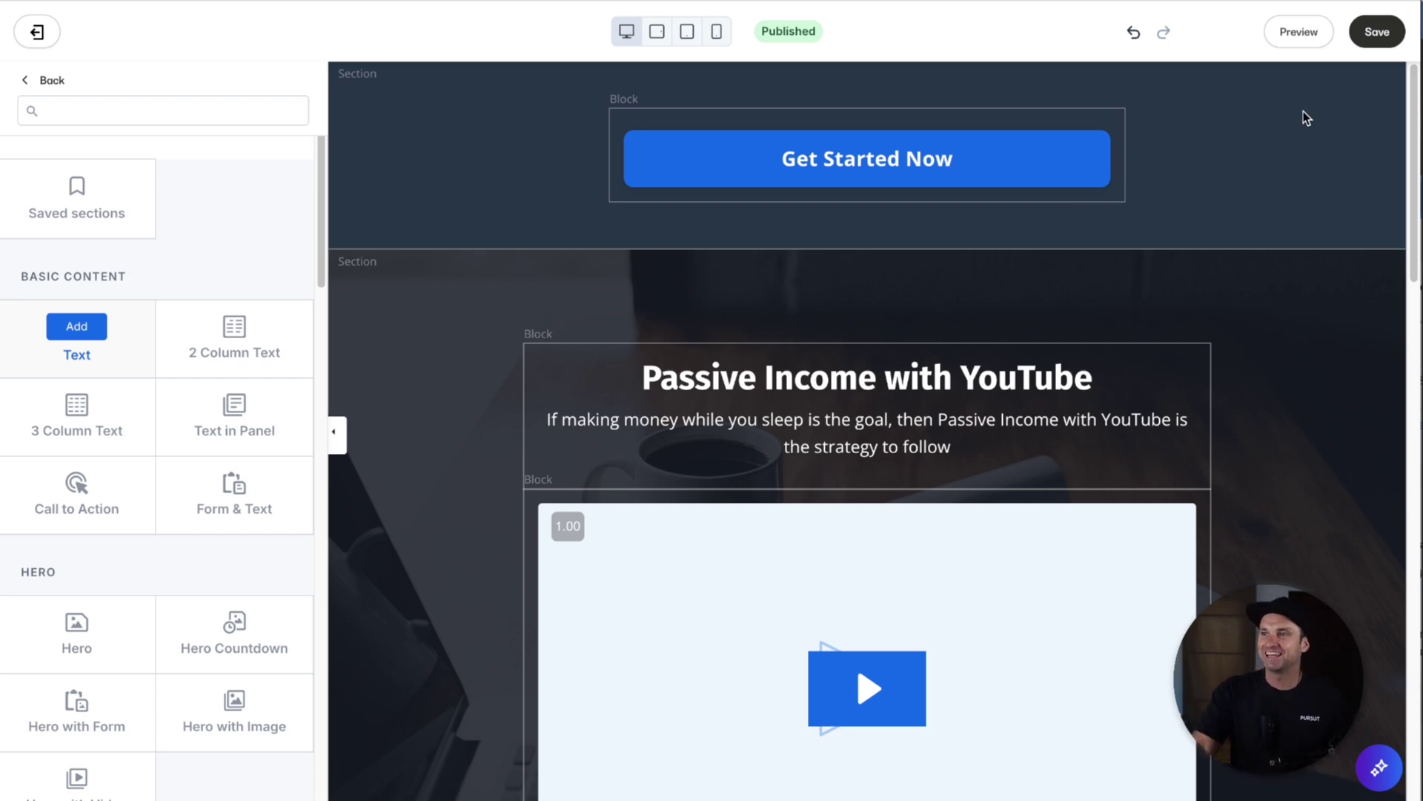
{"action": "scroll", "coordinate": [1123, 367], "scroll_direction": "down", "scroll_amount": 15}
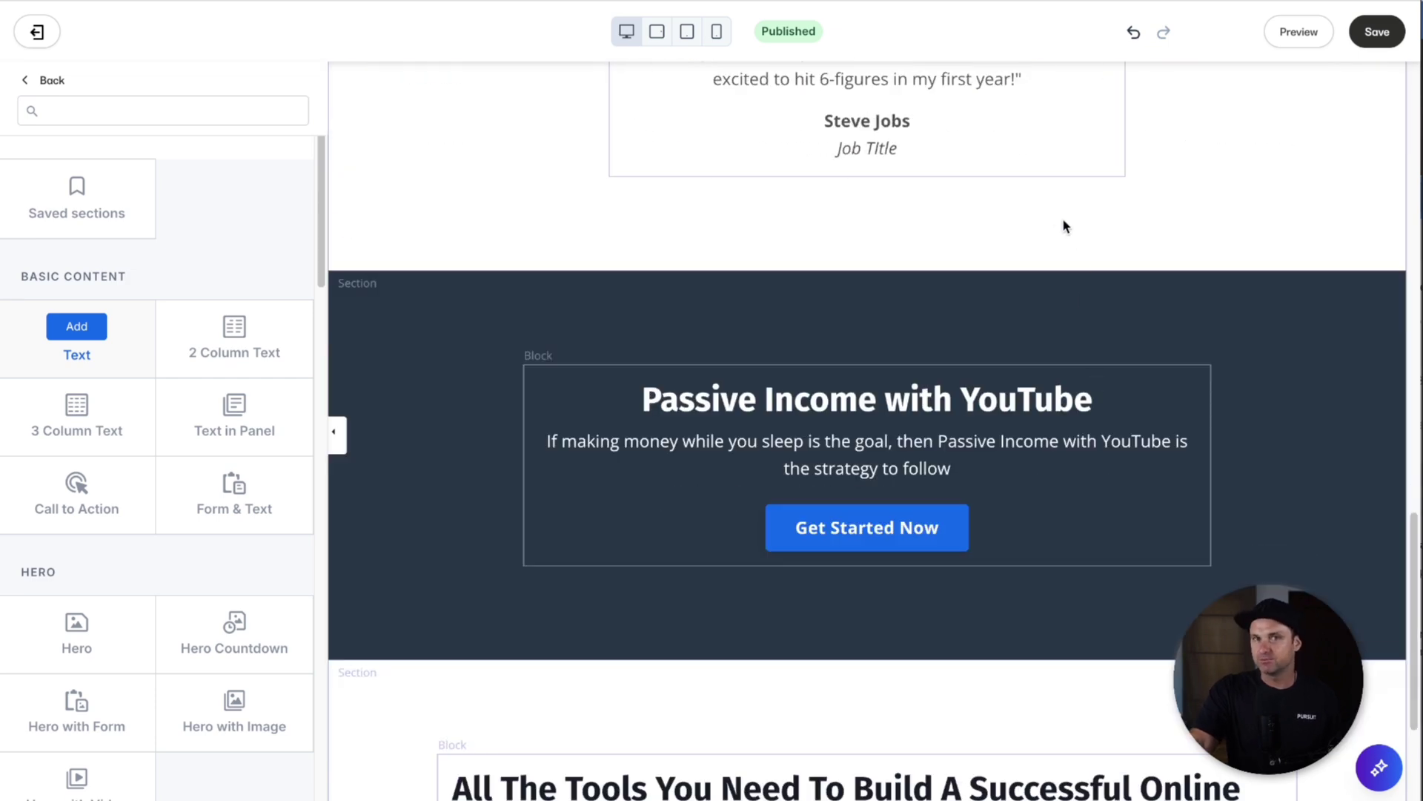
{"action": "scroll", "coordinate": [1066, 227], "scroll_direction": "down", "scroll_amount": 4}
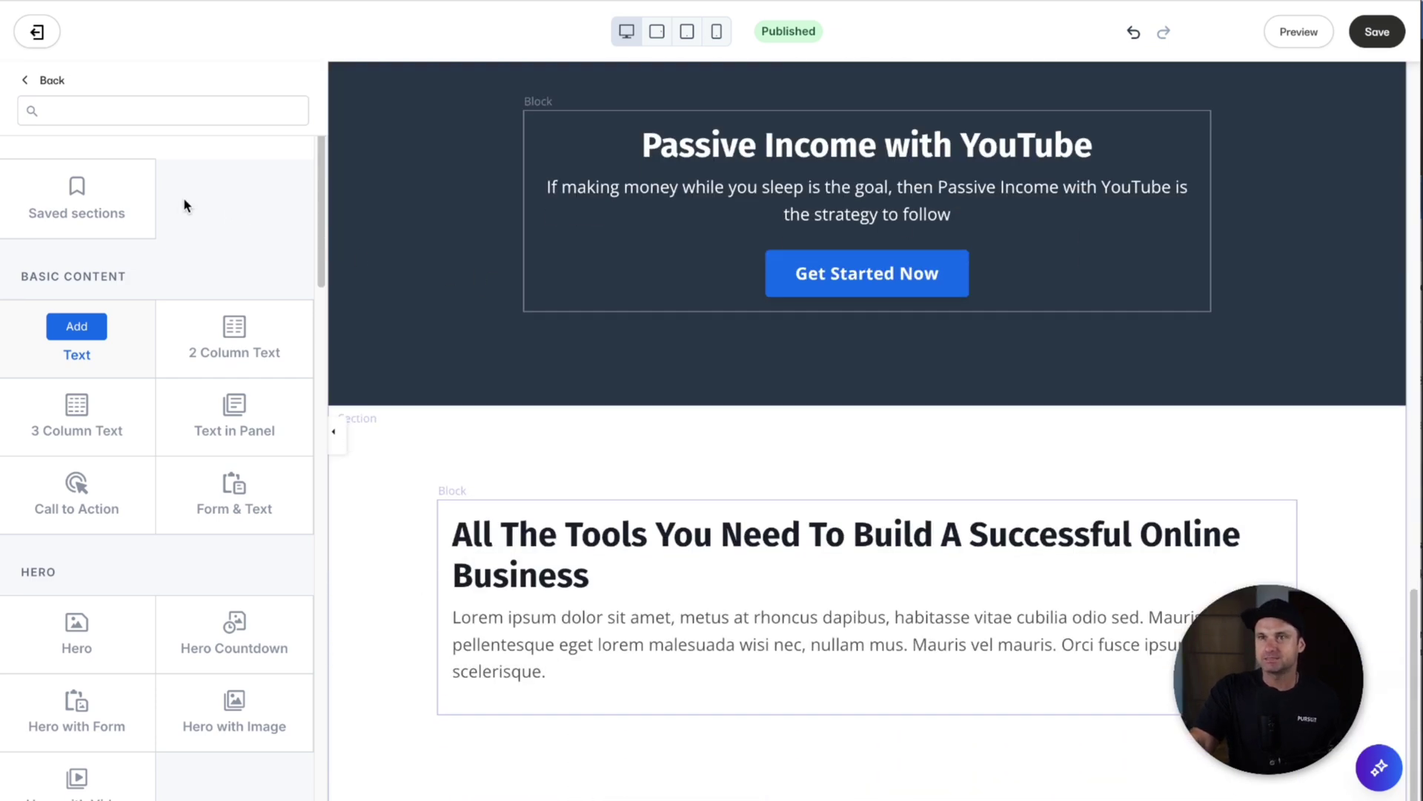
Back in the sections list, open the Offer CTA and then the testimonial section settings
{"action": "left_click", "coordinate": [43, 80]}
{"action": "scroll", "coordinate": [856, 406], "scroll_direction": "up", "scroll_amount": 5}
{"action": "left_click", "coordinate": [856, 406]}
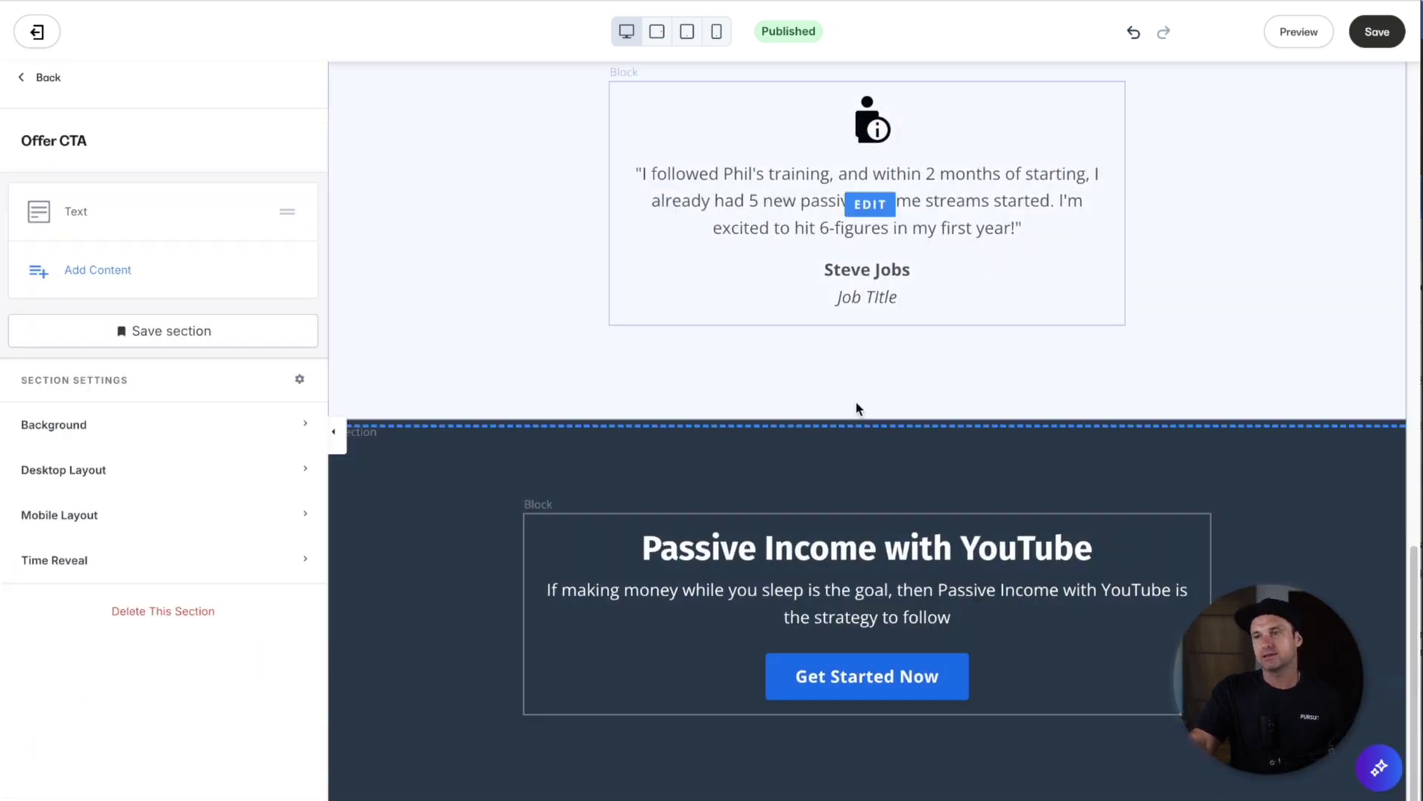
{"action": "left_click", "coordinate": [872, 215]}
{"action": "scroll", "coordinate": [954, 205], "scroll_direction": "up", "scroll_amount": 3}
{"action": "left_click", "coordinate": [922, 235]}
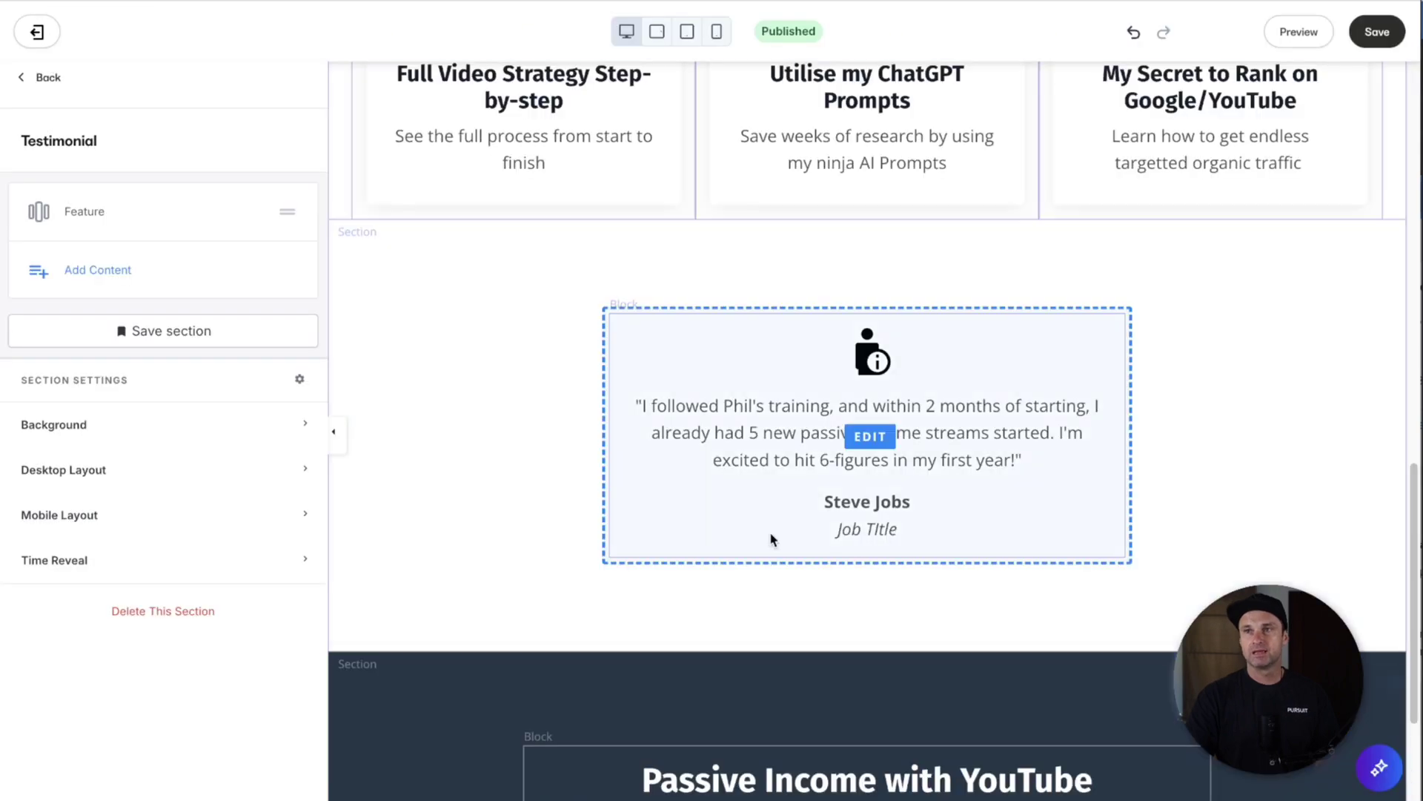
Open the Renegade Leads campaign and its 'Welcome to Renegade AI' email
{"action": "scroll", "coordinate": [772, 540], "scroll_direction": "down", "scroll_amount": 5}
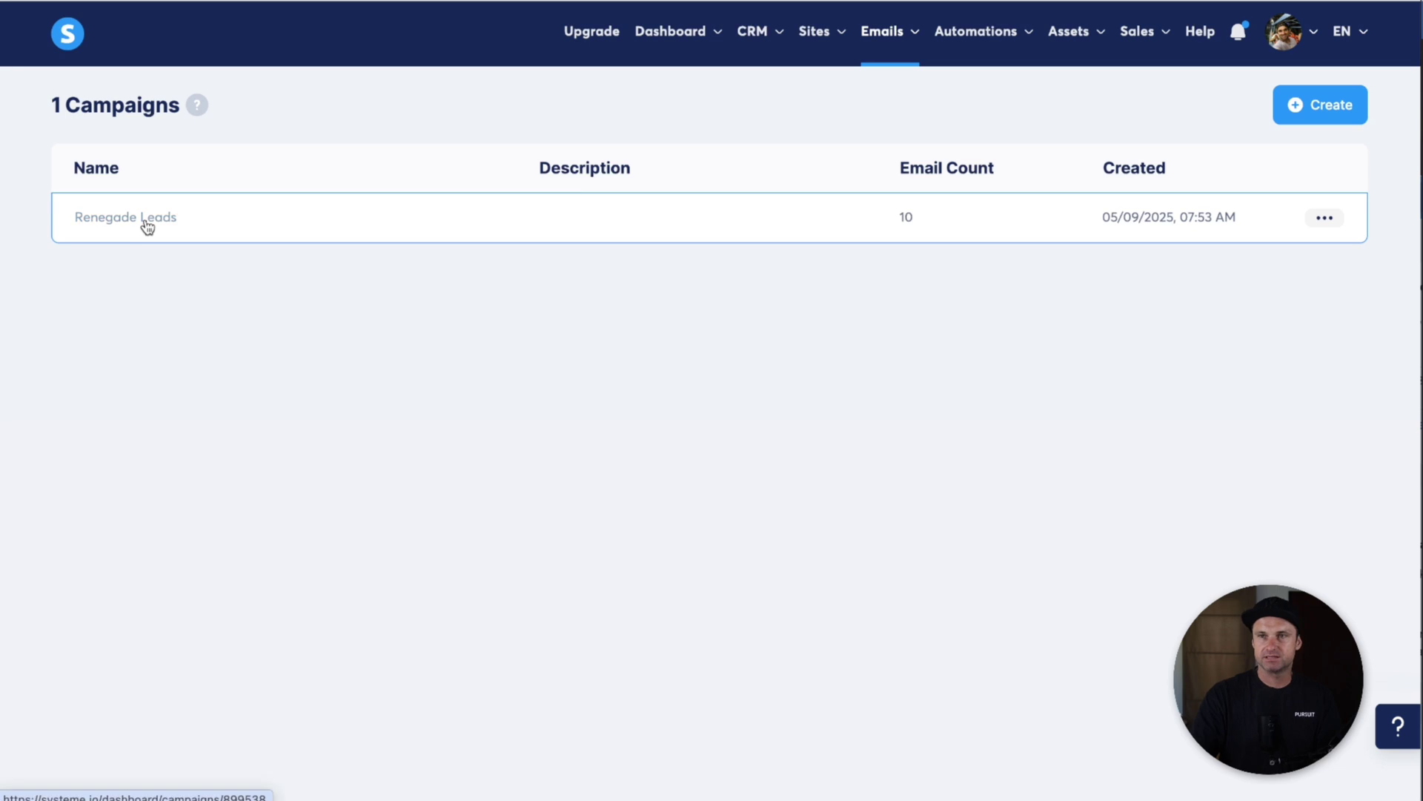
{"action": "left_click", "coordinate": [145, 221]}
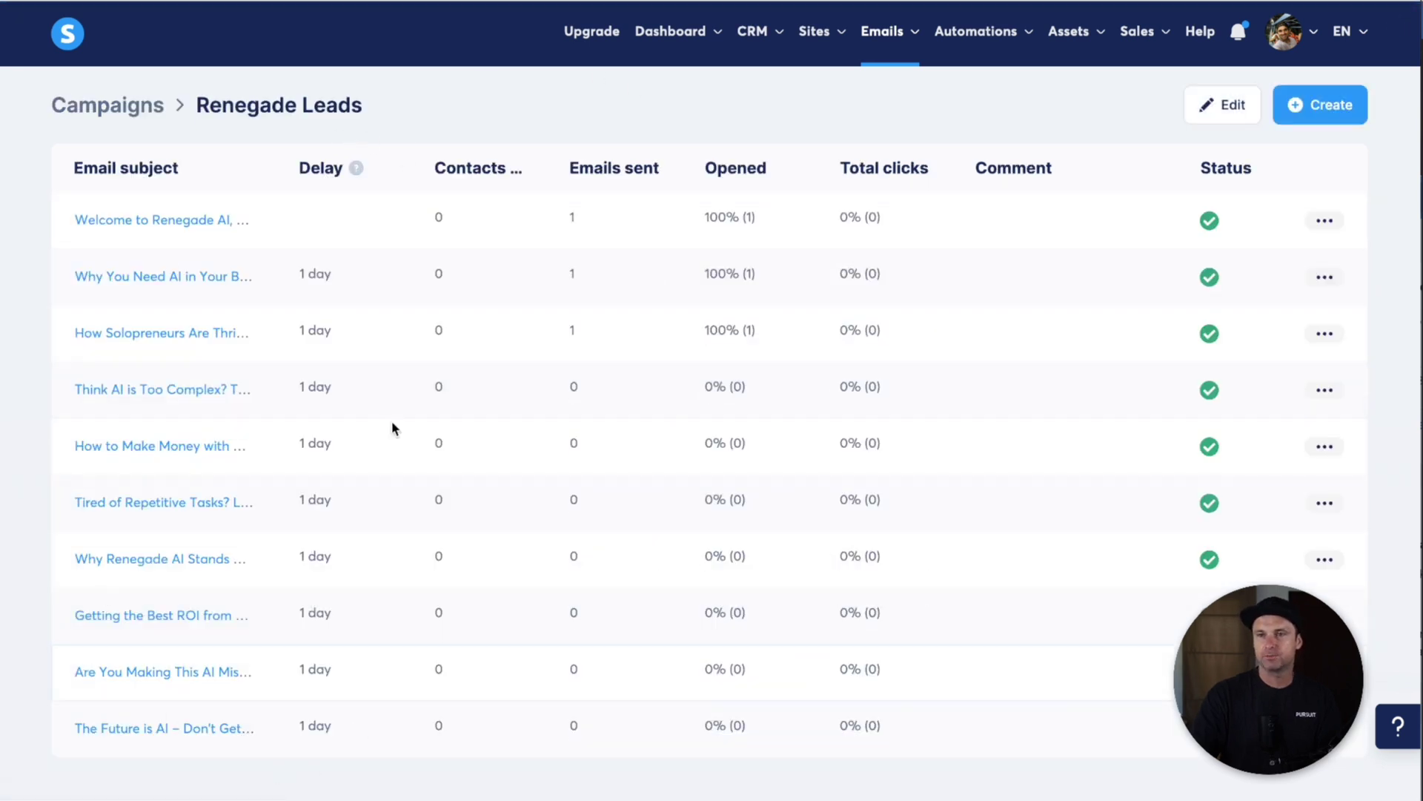
{"action": "left_click", "coordinate": [160, 219]}
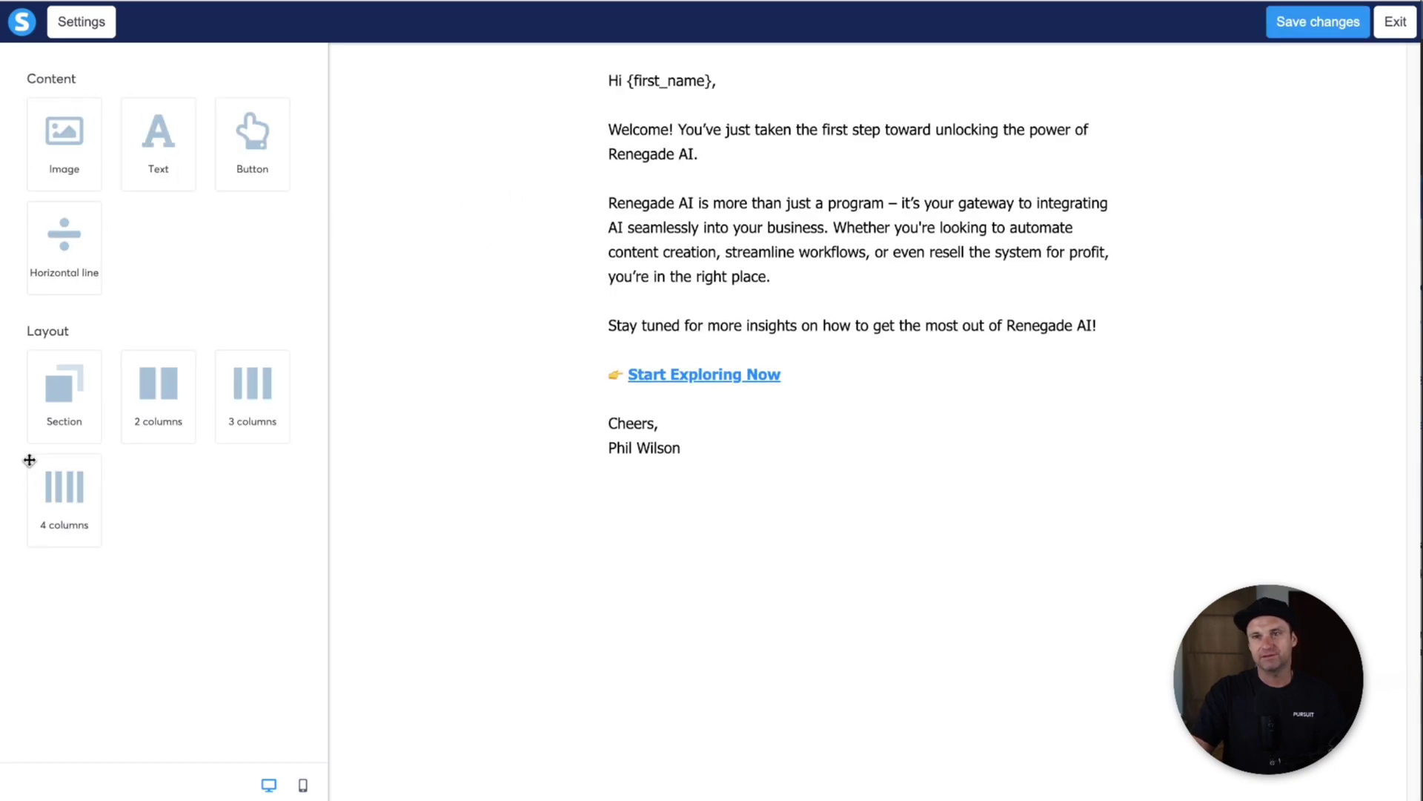
Add trial image and text blocks to the welcome email, then exit without saving
{"action": "mouse_move", "coordinate": [47, 138]}
{"action": "left_mouse_down"}
{"action": "mouse_move", "coordinate": [757, 127]}
{"action": "mouse_move", "coordinate": [756, 416]}
{"action": "left_mouse_up"}
{"action": "left_click_drag", "start_coordinate": [166, 168], "coordinate": [805, 725]}
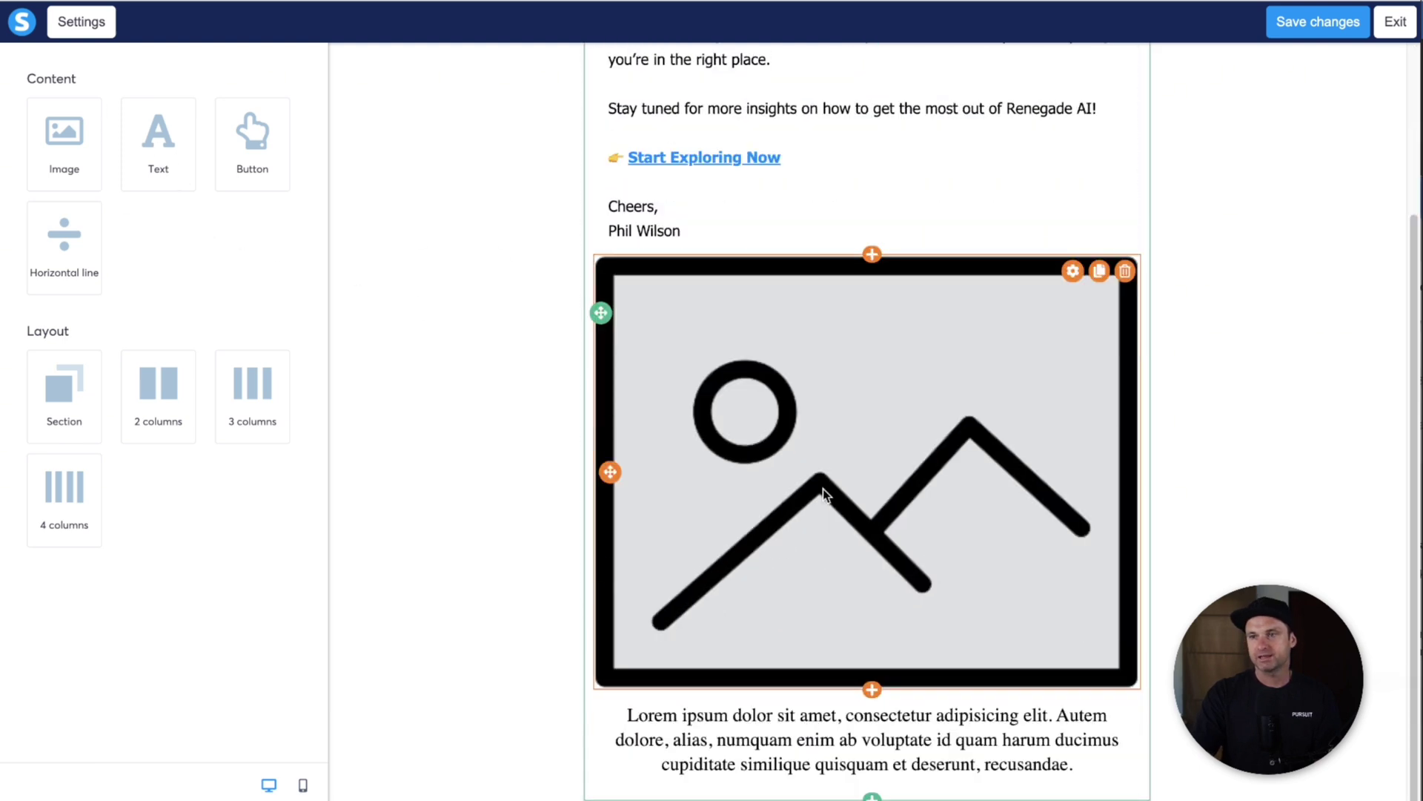
{"action": "left_click", "coordinate": [826, 493]}
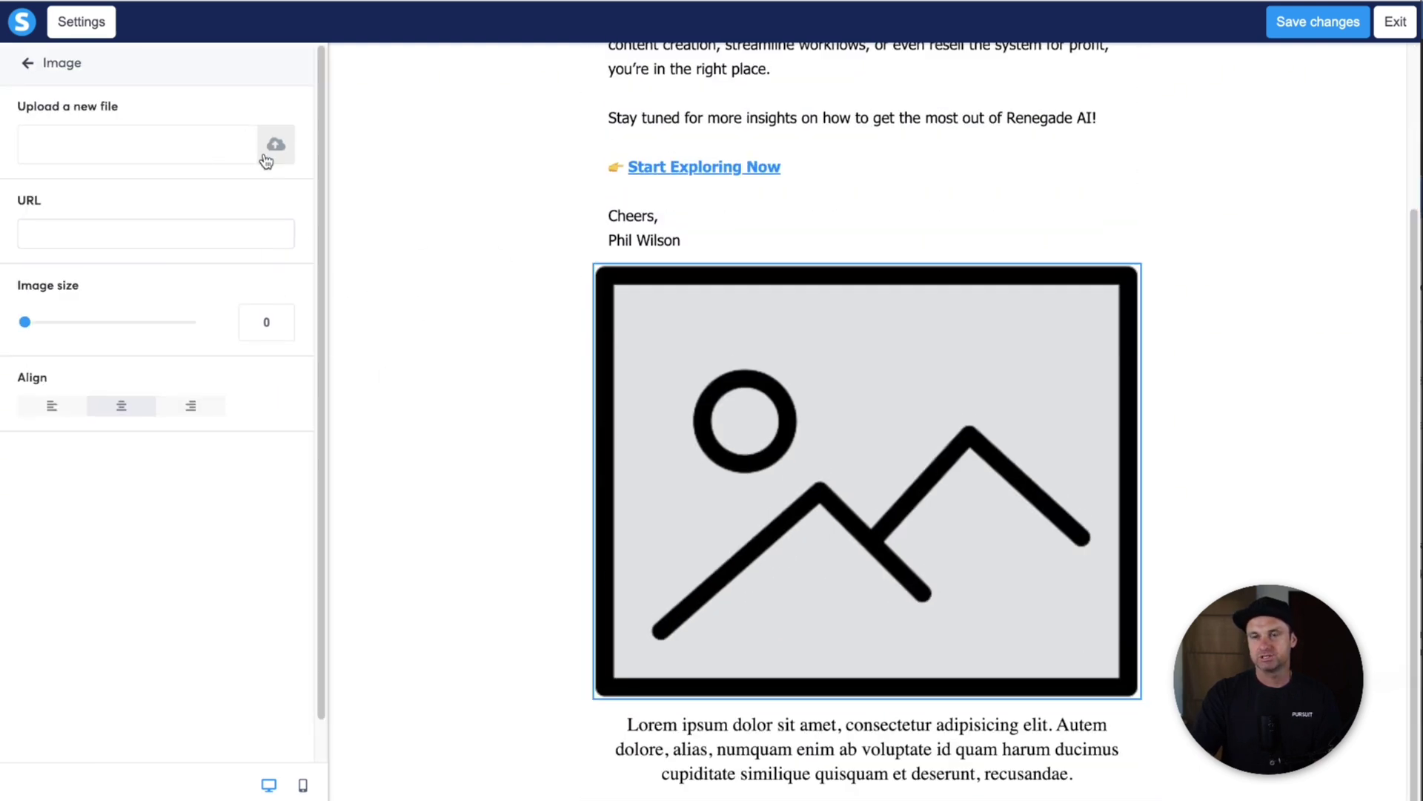
{"action": "left_click", "coordinate": [1397, 23]}
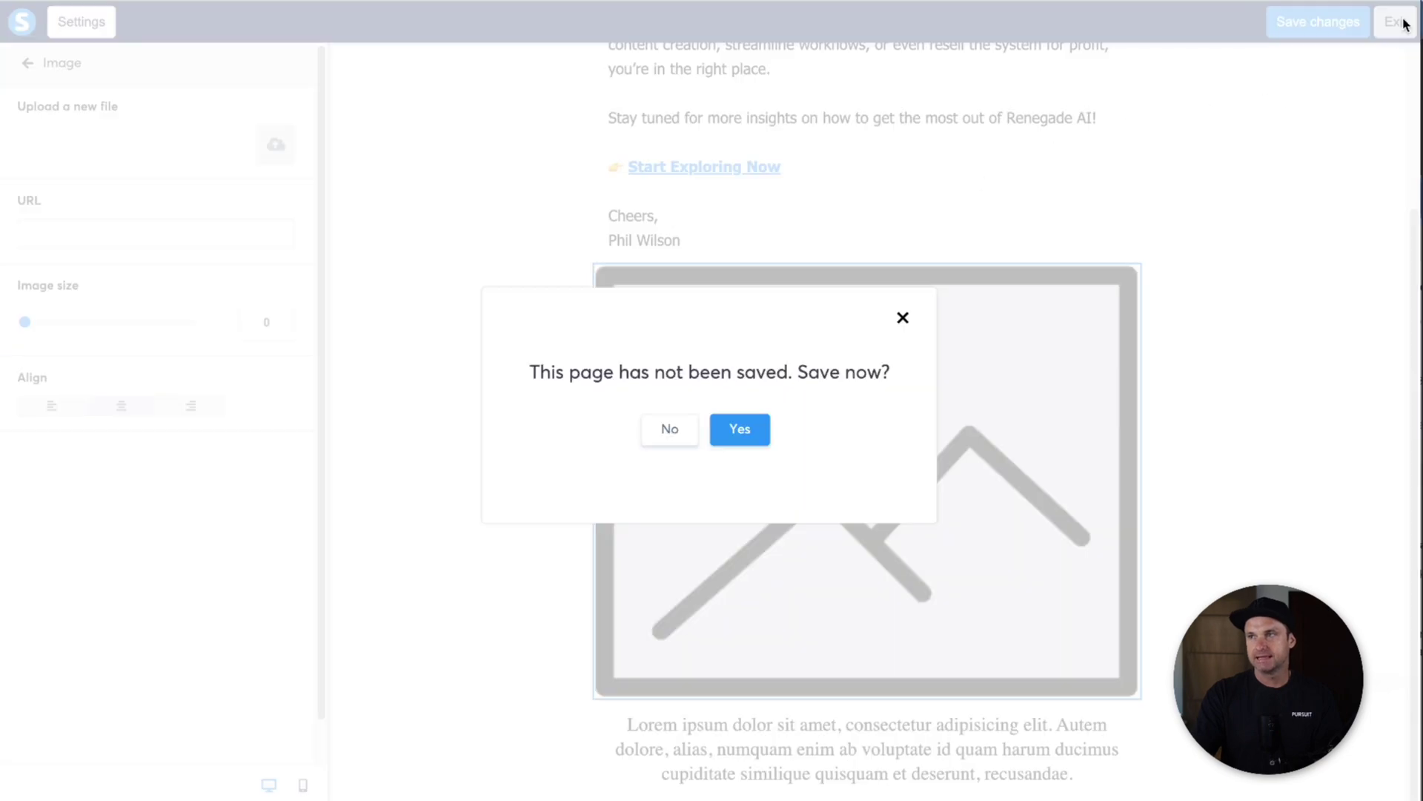
{"action": "left_click", "coordinate": [688, 432]}
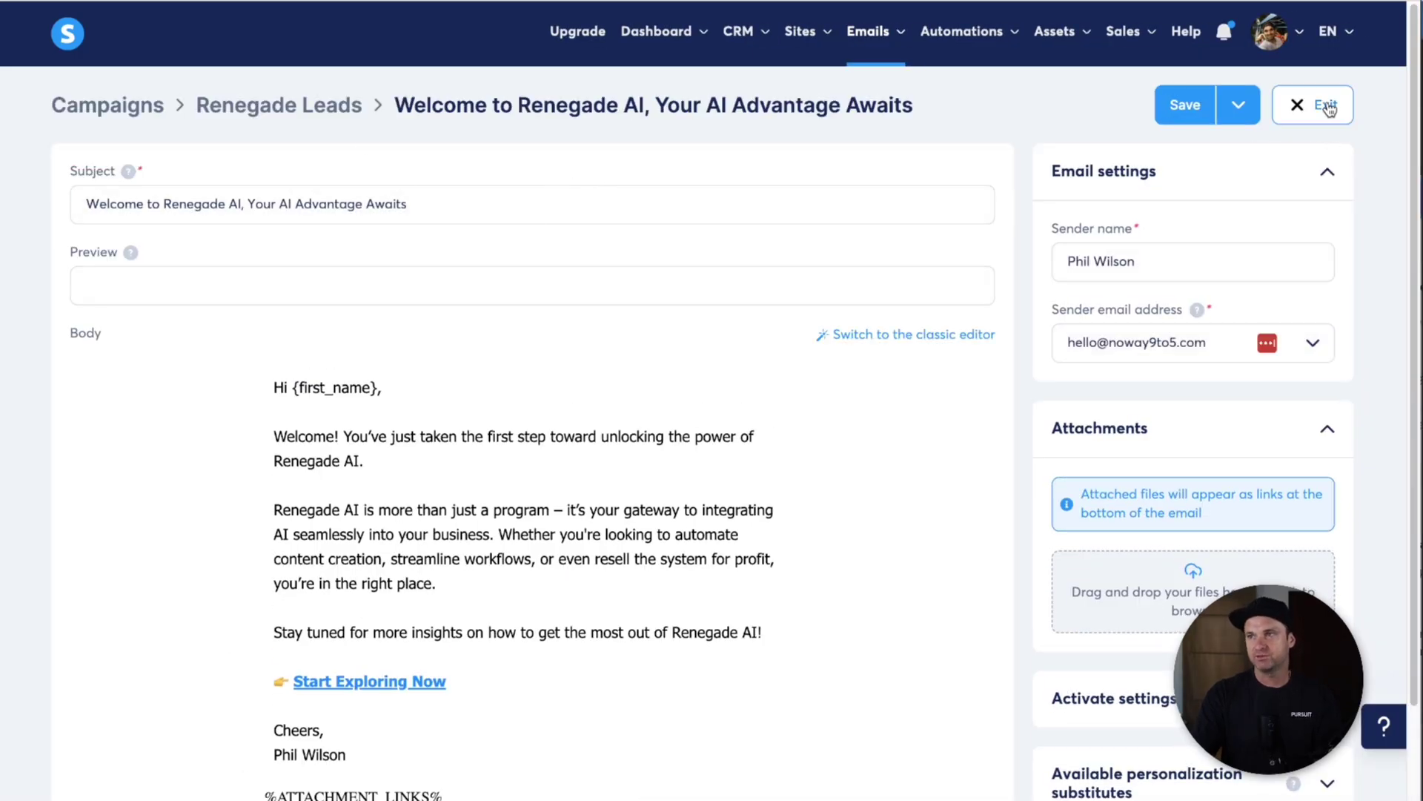
{"action": "left_click", "coordinate": [1328, 108]}
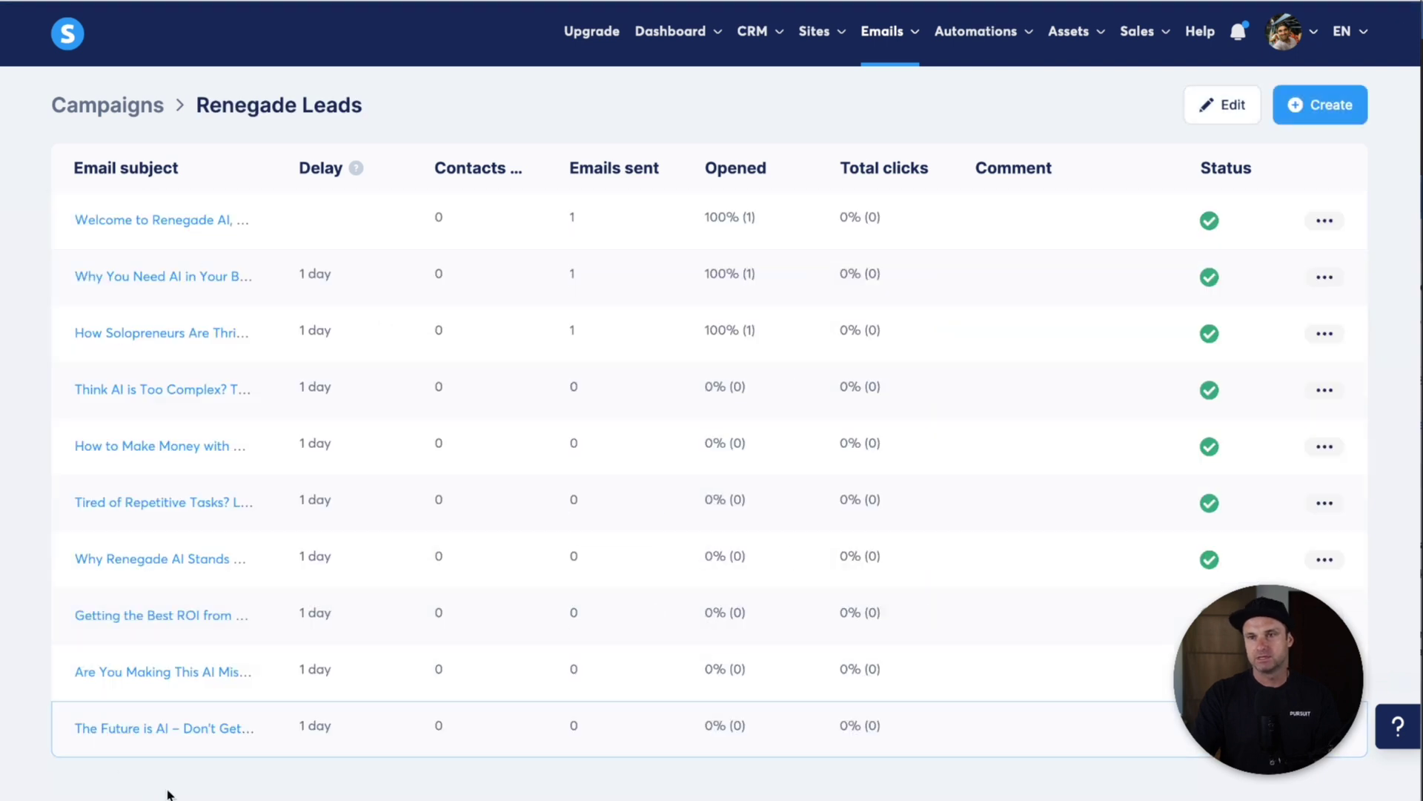
Go to Automations > Workflows, start a new workflow, then dismiss the Create workflow dialog
{"action": "left_click_drag", "start_coordinate": [74, 502], "coordinate": [309, 477]}
{"action": "mouse_move", "coordinate": [1086, 43]}
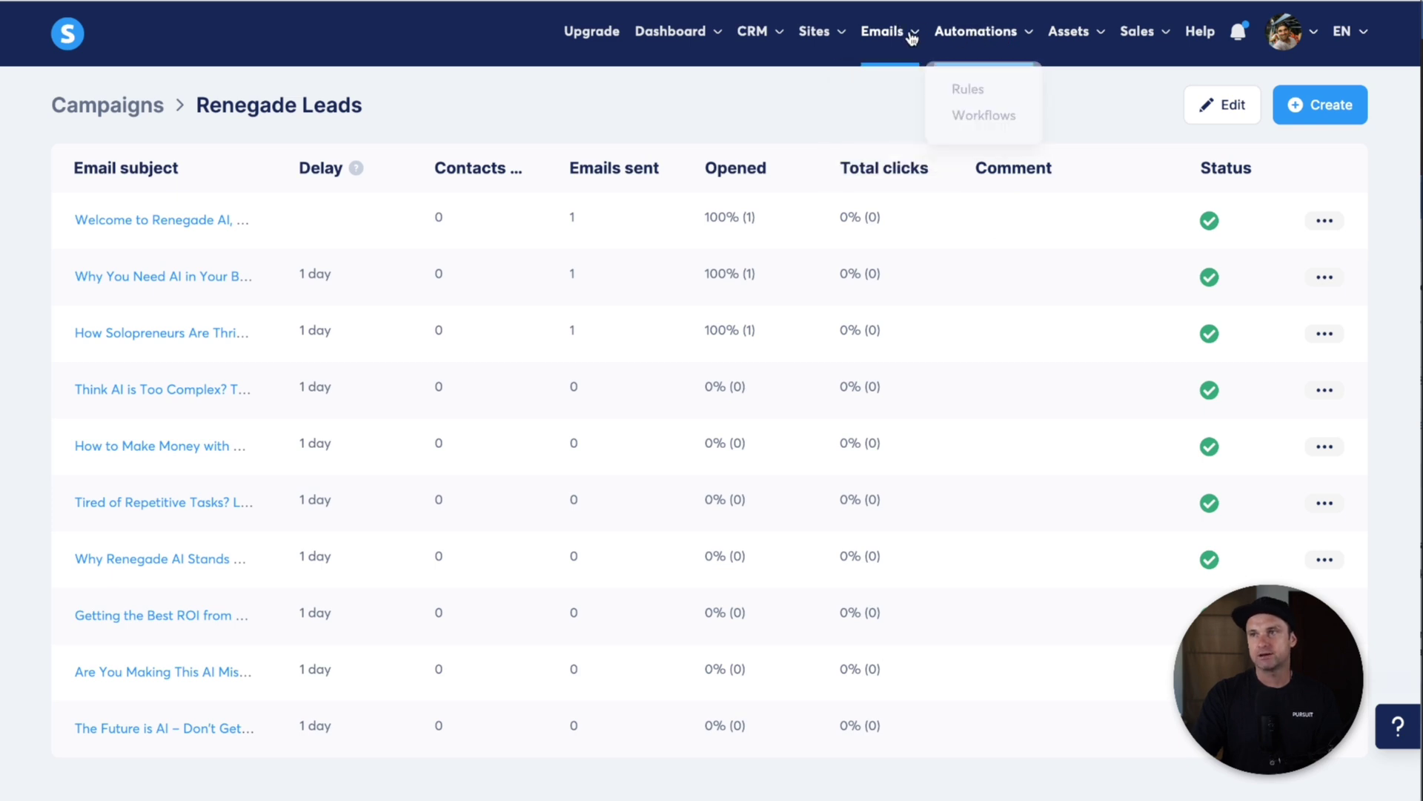
{"action": "mouse_move", "coordinate": [878, 44]}
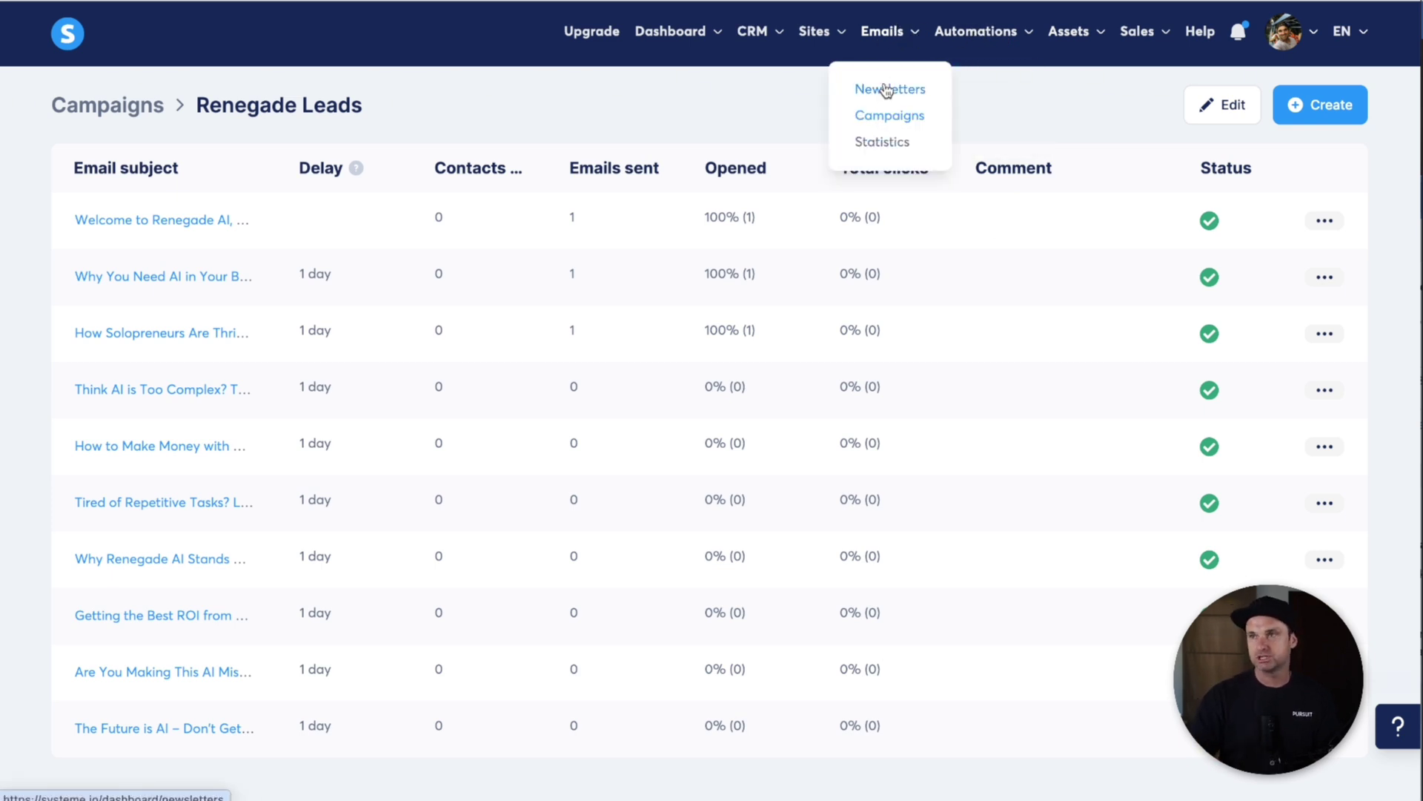
{"action": "mouse_move", "coordinate": [1025, 37]}
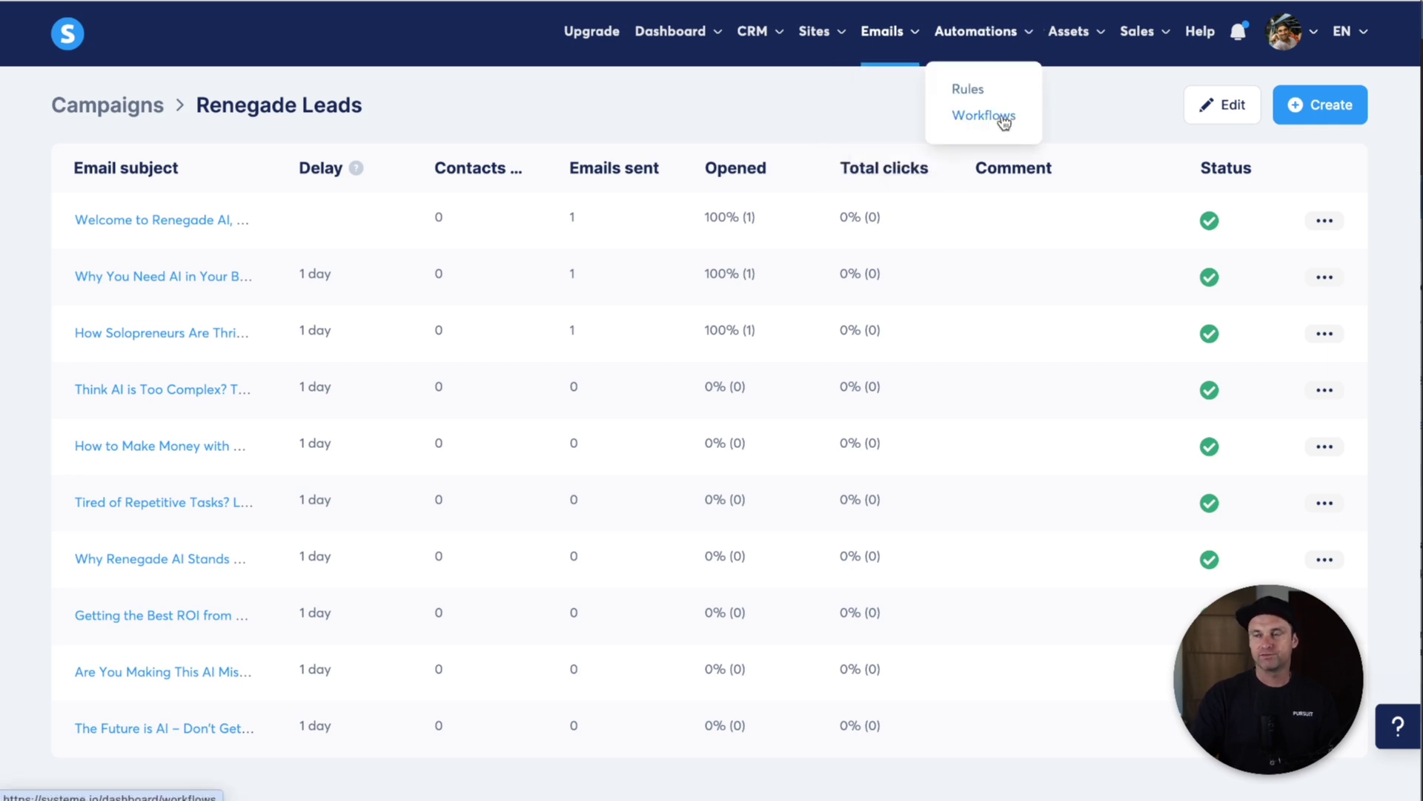
{"action": "left_click", "coordinate": [1004, 123]}
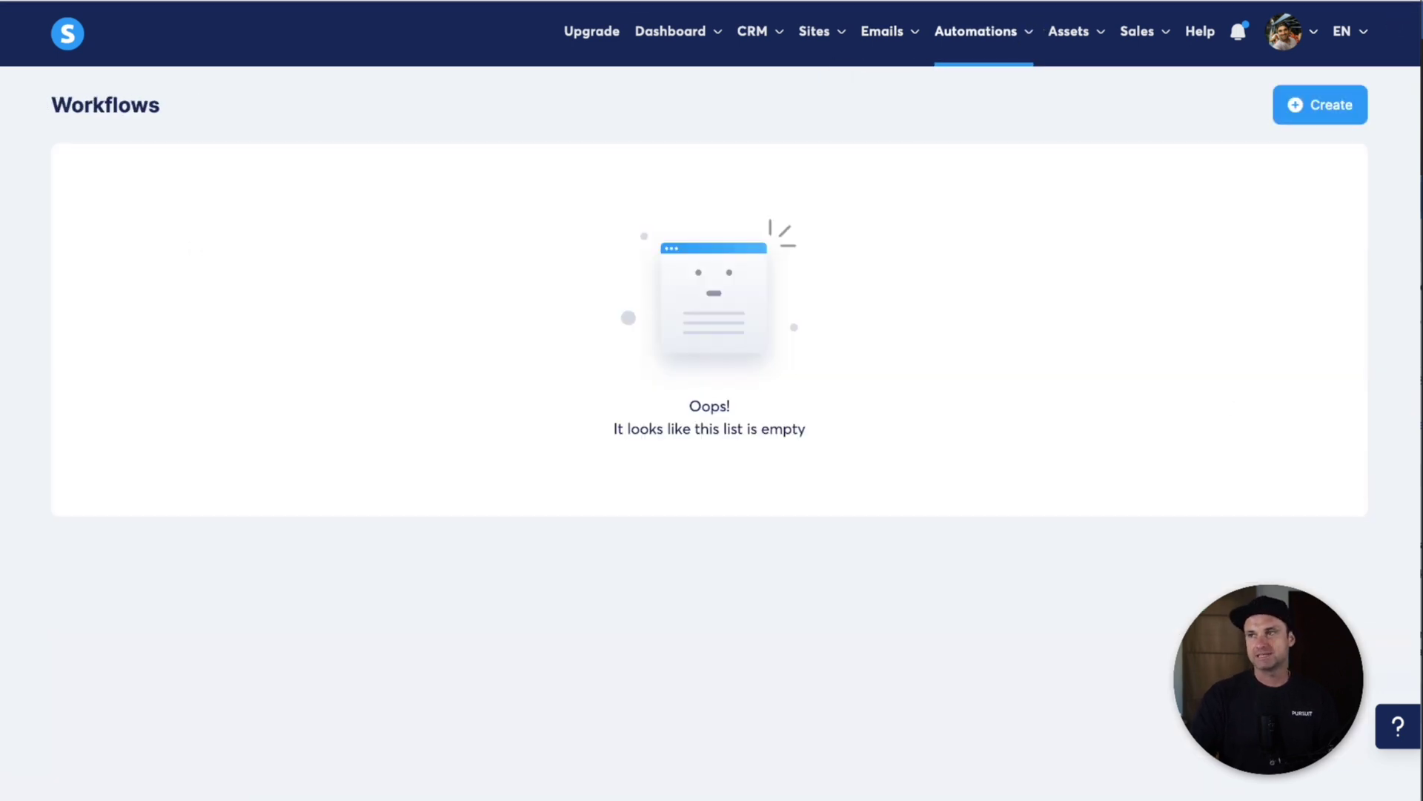
{"action": "left_click", "coordinate": [1319, 97]}
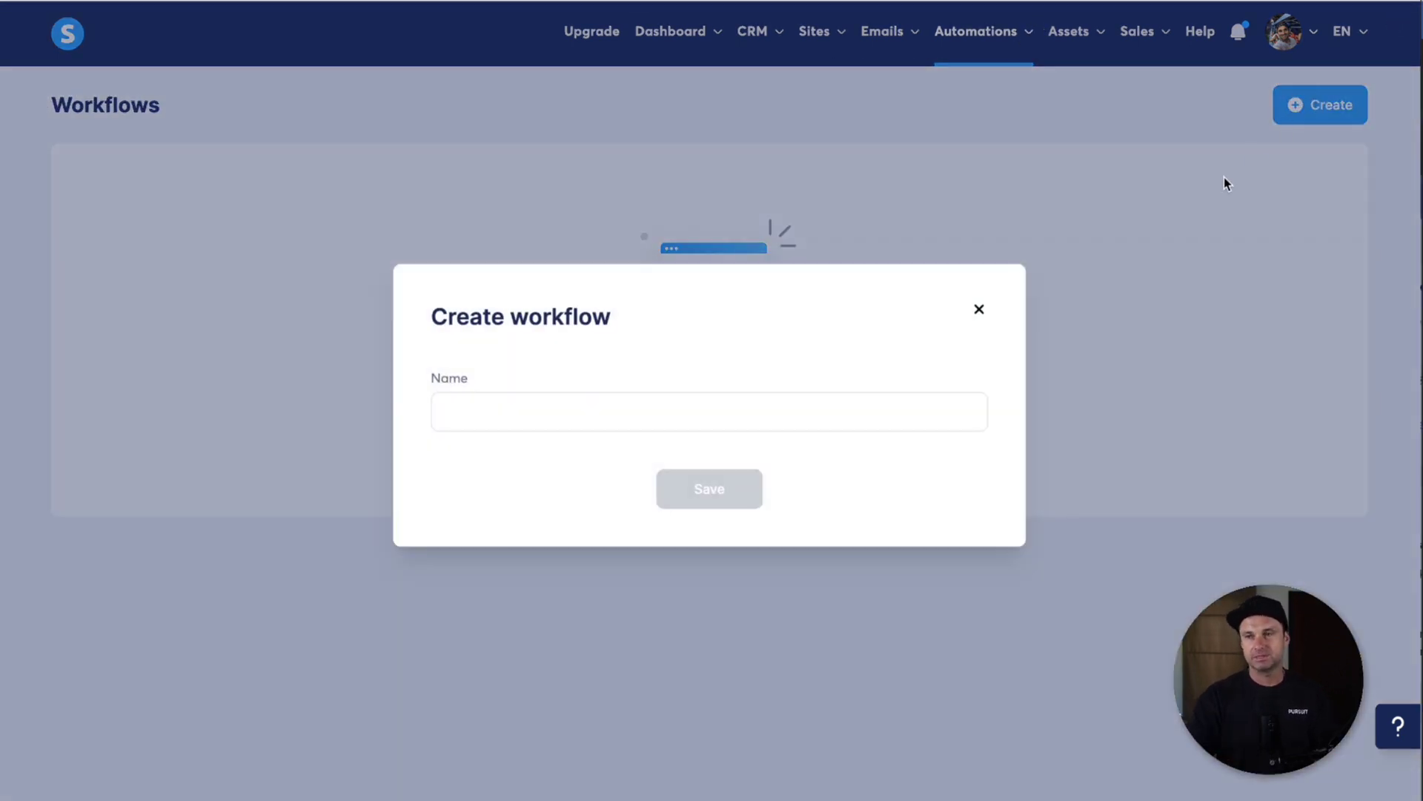
{"action": "left_click", "coordinate": [796, 394]}
{"action": "left_click", "coordinate": [418, 220]}
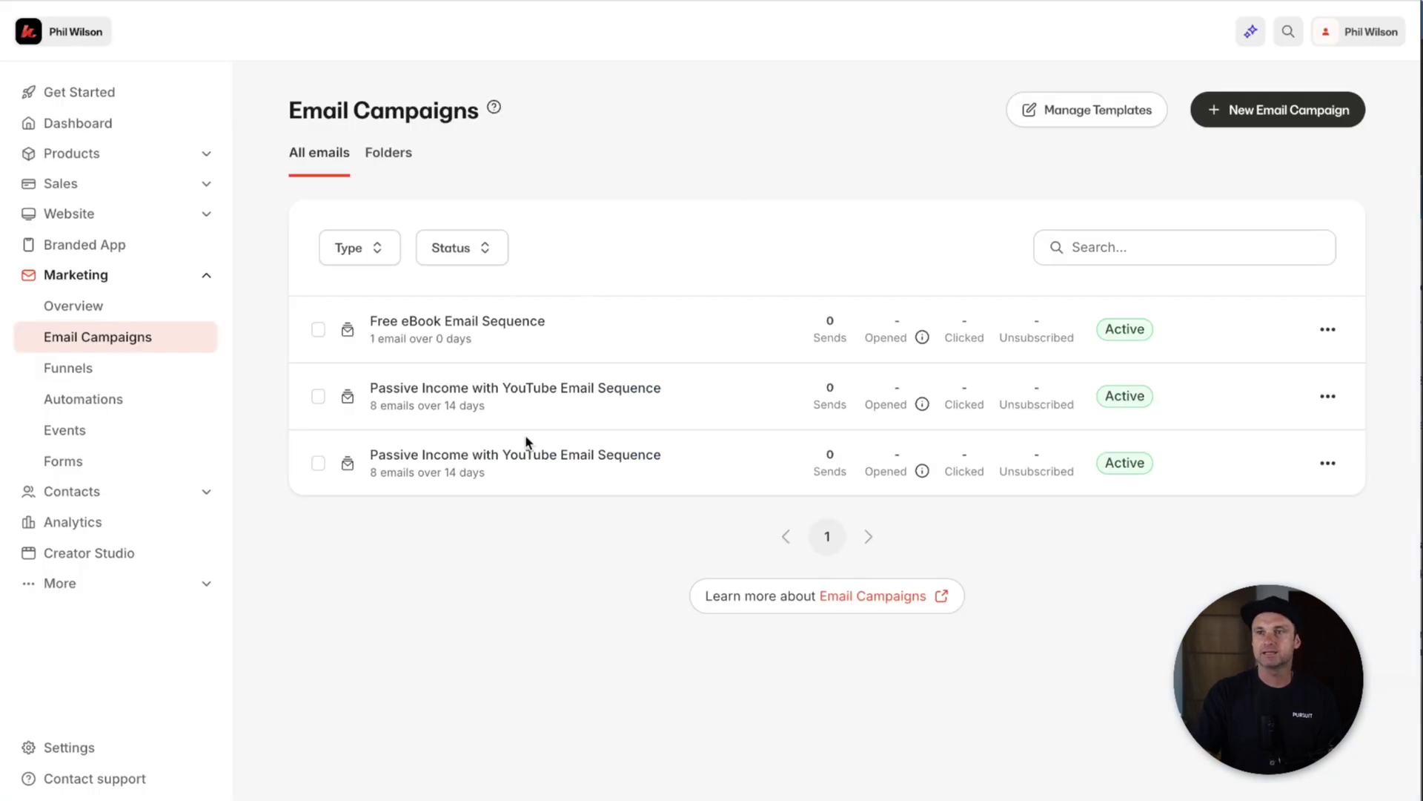
Open the Free eBook Email Sequence, expand its Free eBook Form trigger, and save a Welcome automation
{"action": "left_click", "coordinate": [515, 331]}
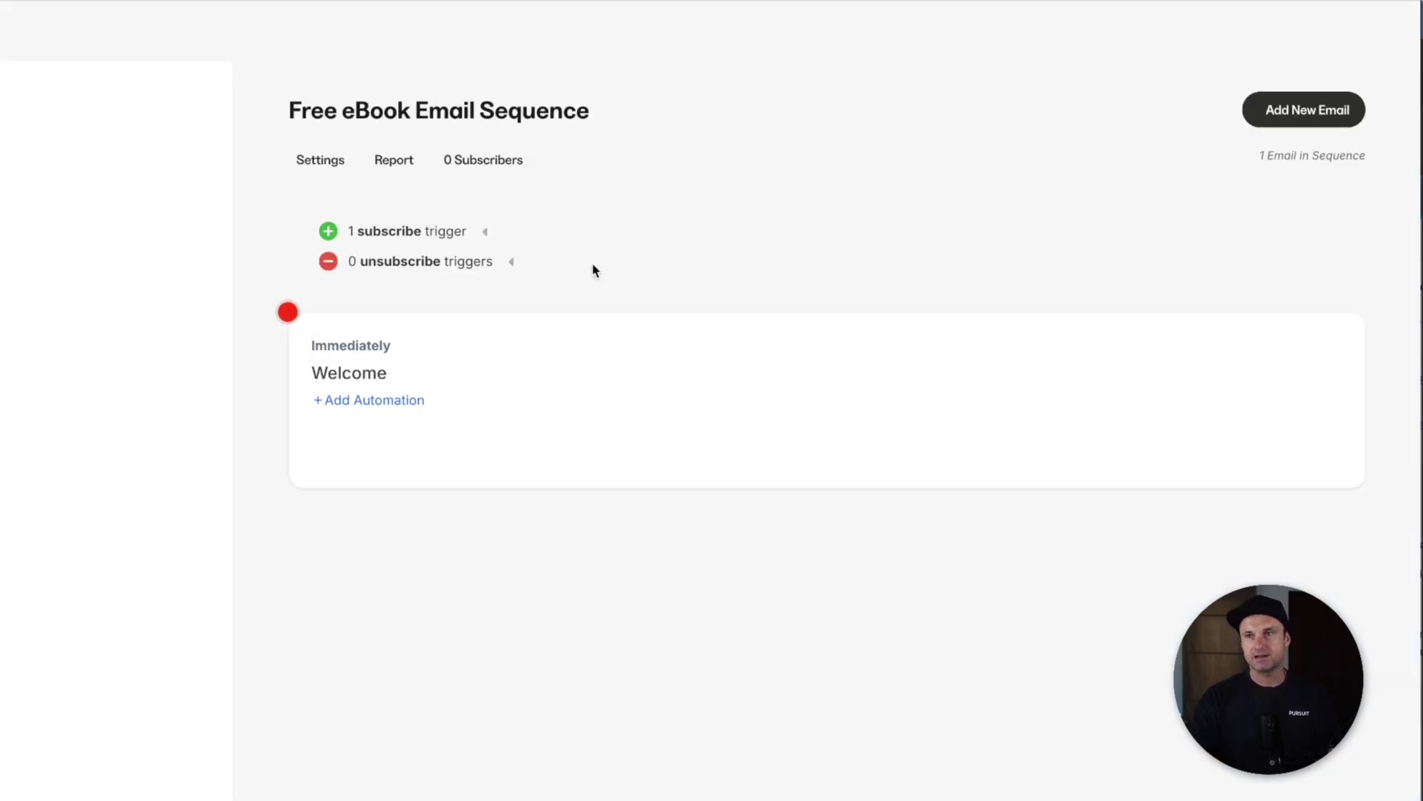
{"action": "left_click", "coordinate": [381, 232]}
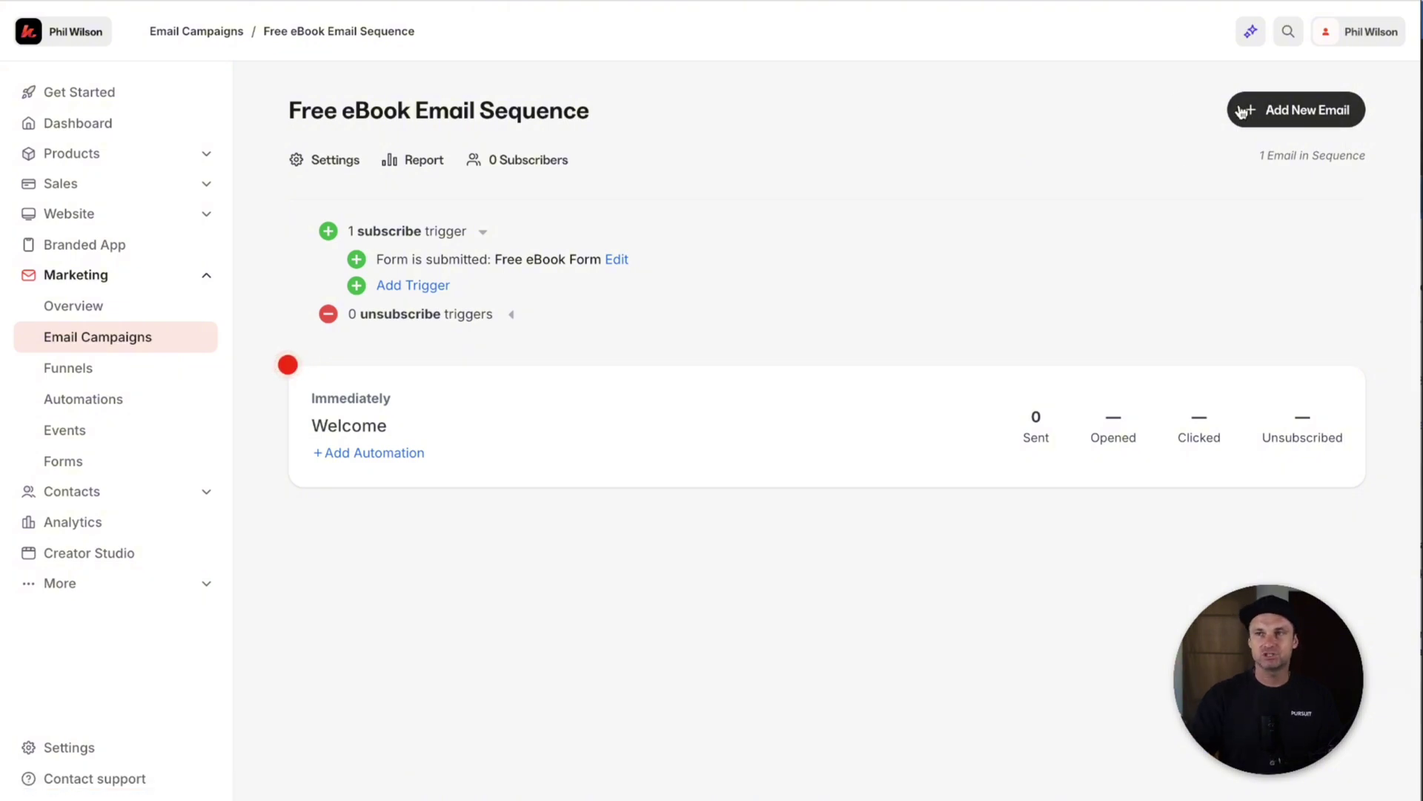
{"action": "left_click", "coordinate": [390, 453]}
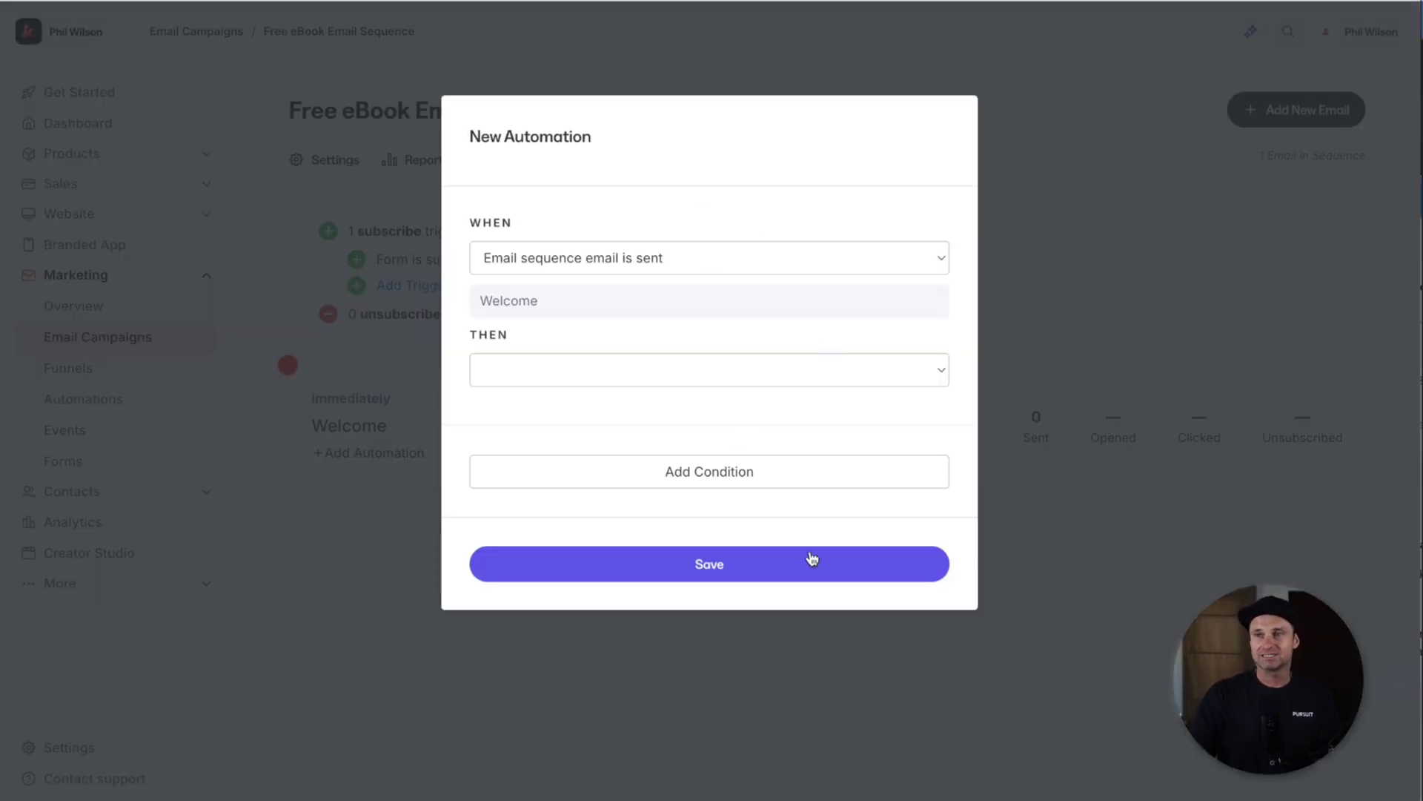
{"action": "left_click", "coordinate": [813, 561]}
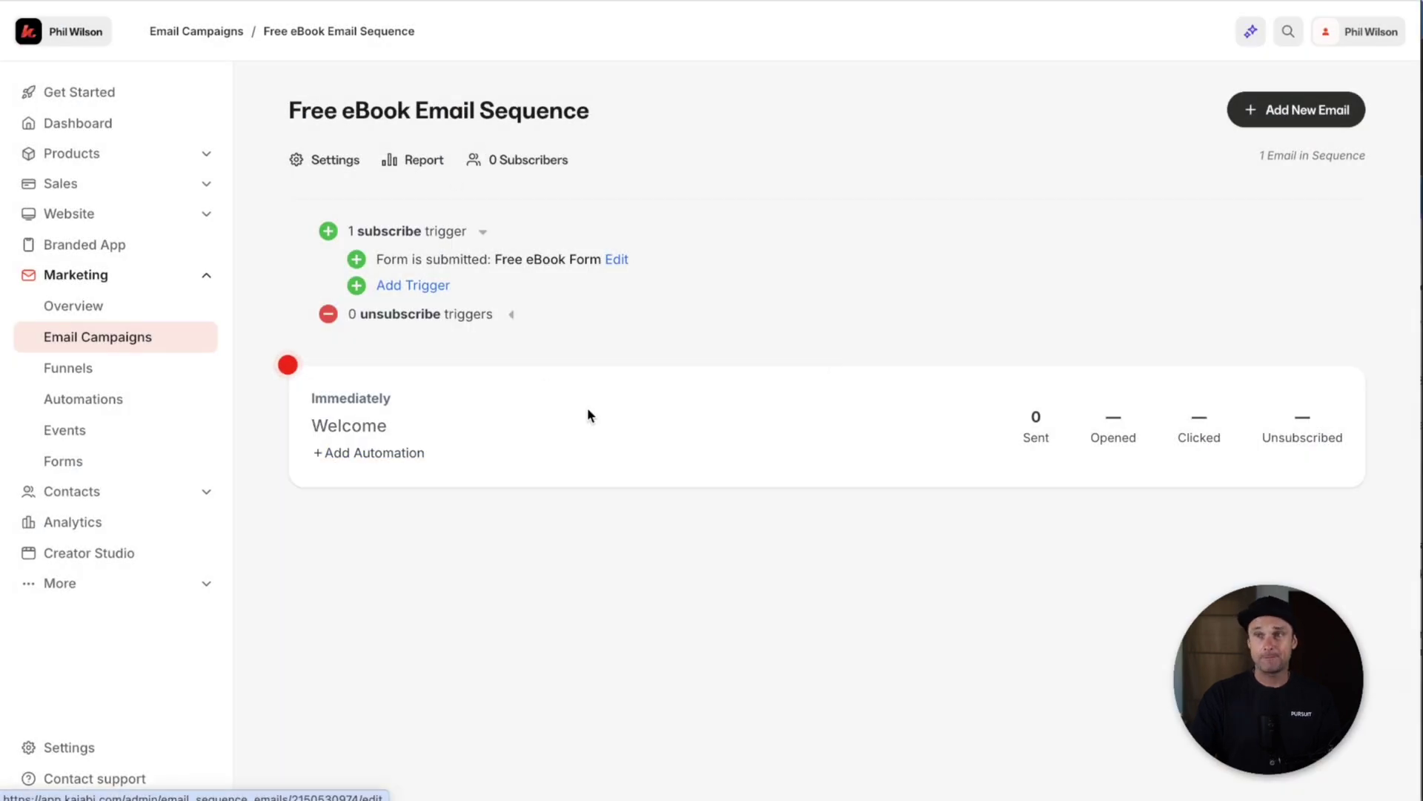